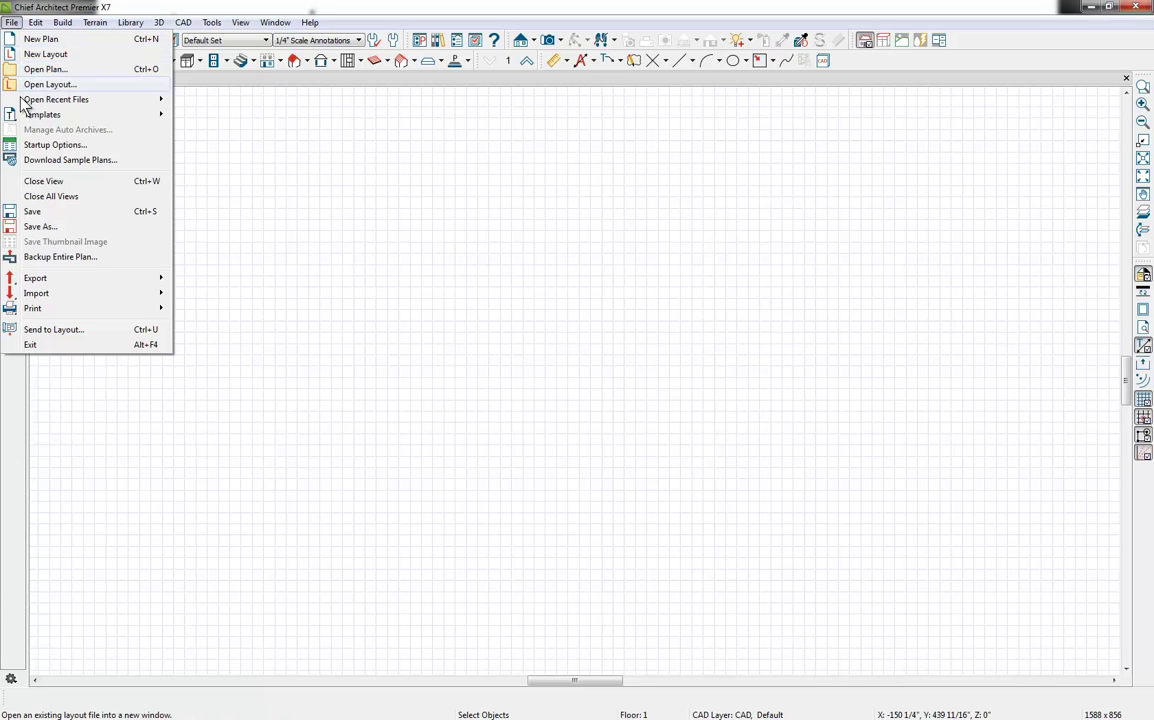
# - Sign in with the account password and import the Dalton Remodel Room Planner file into the floor plan
pyautogui.moveTo(44, 296)
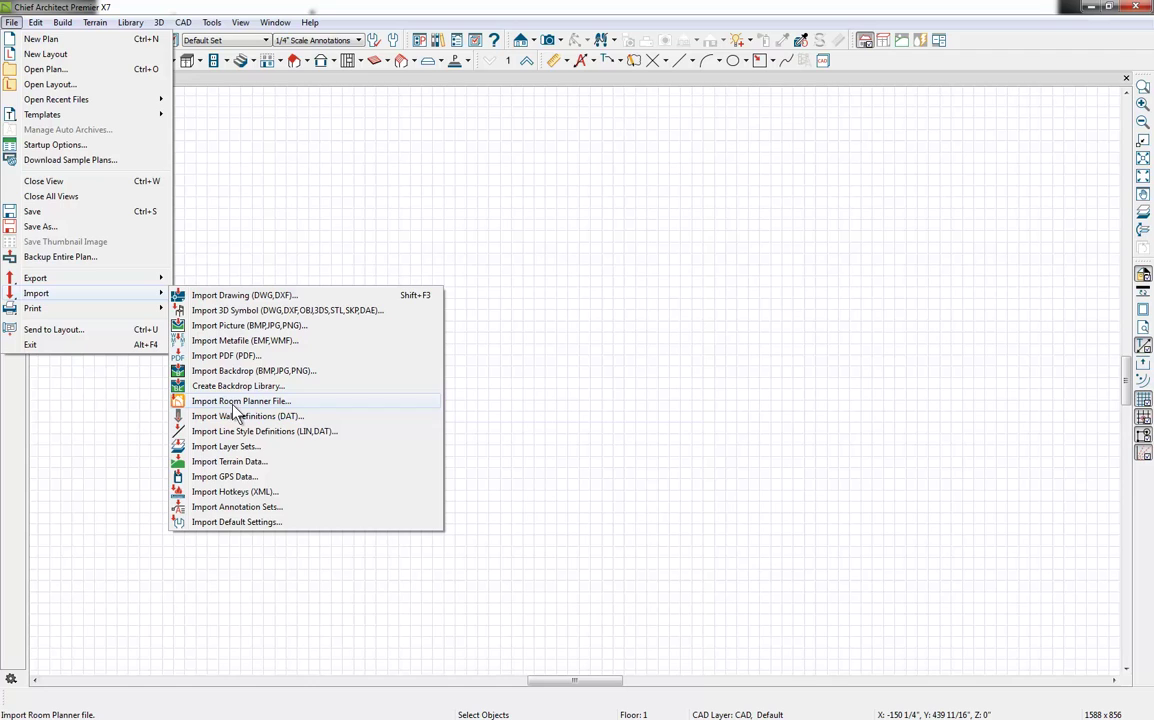
pyautogui.click(255, 403)
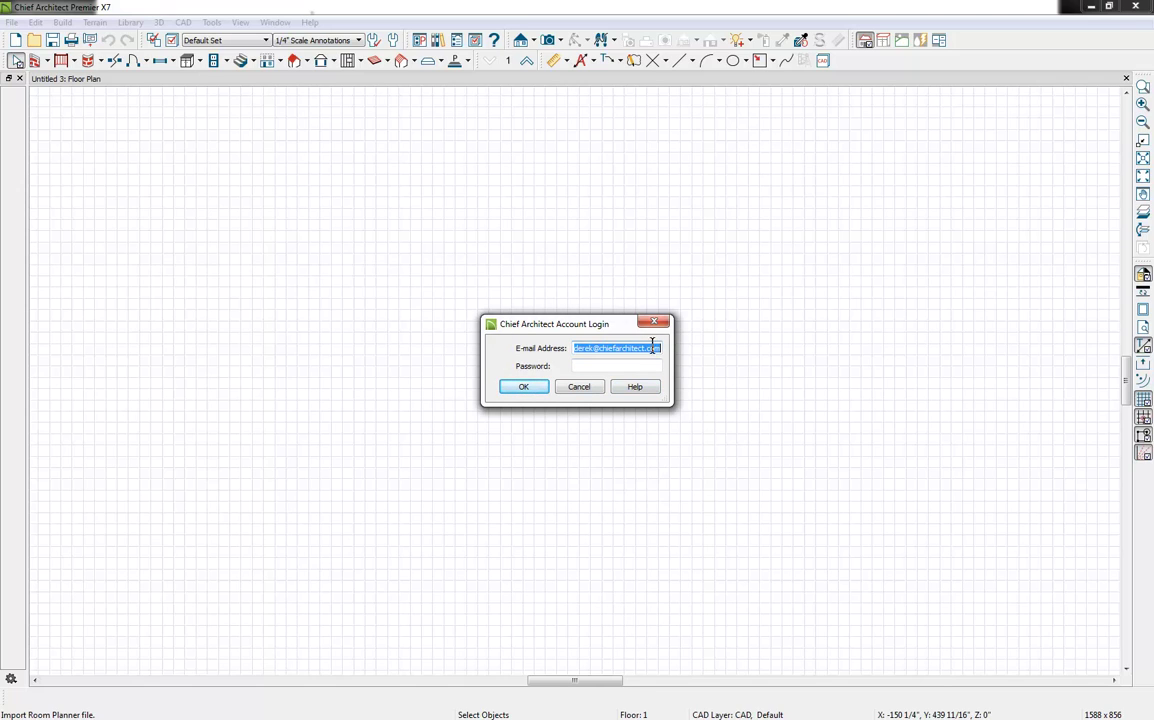
pyautogui.click(595, 367)
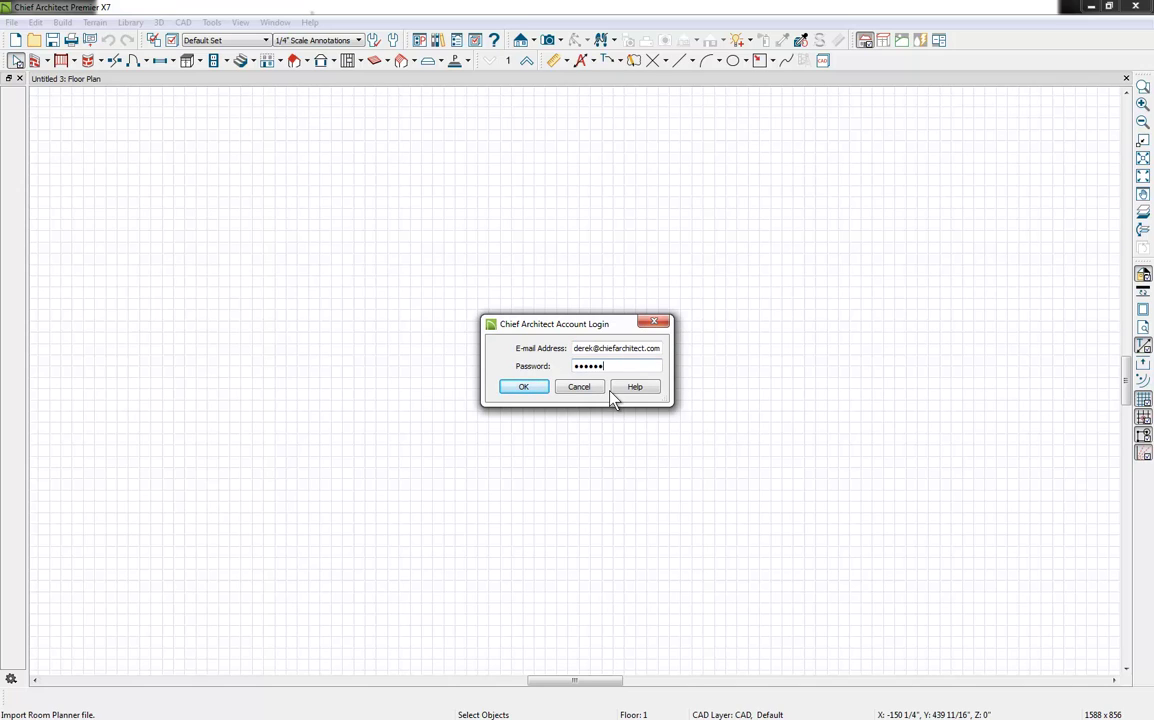
pyautogui.press('Return')
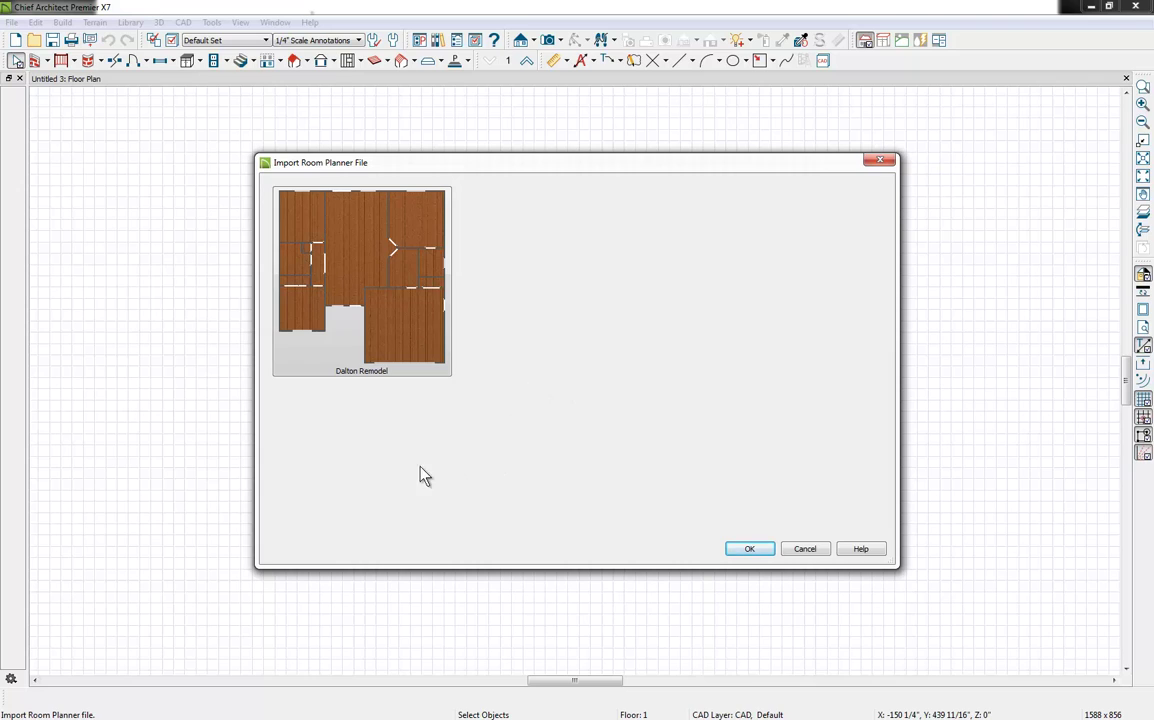
pyautogui.click(352, 306)
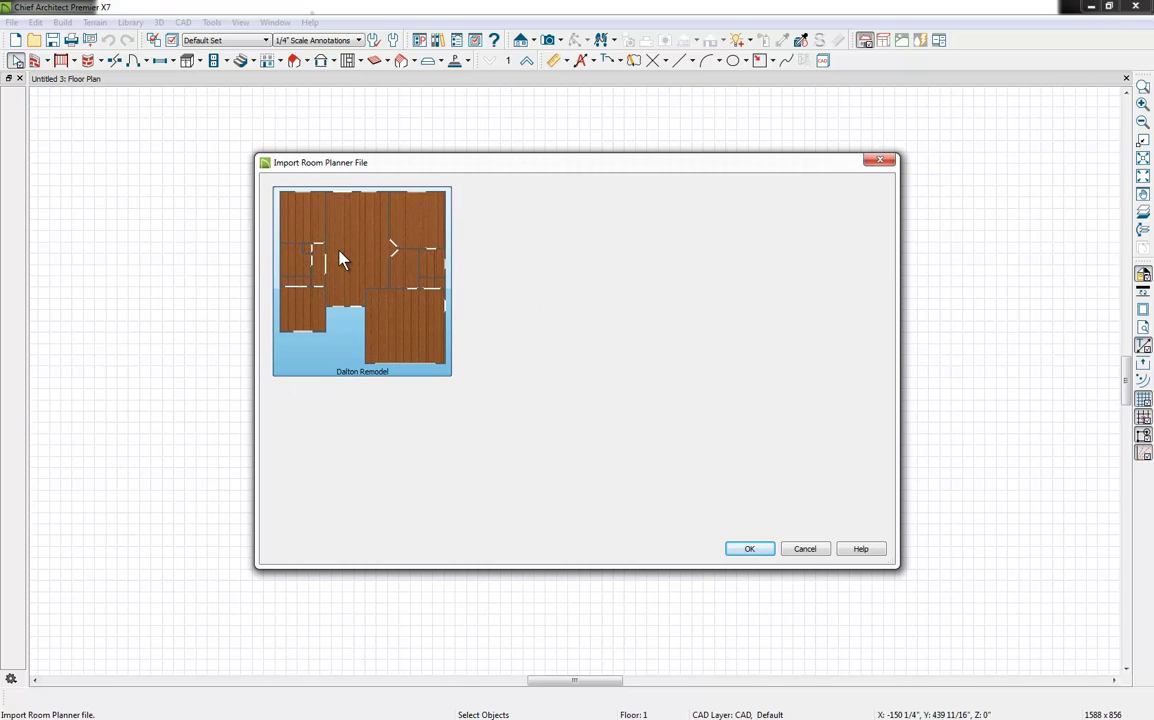
pyautogui.click(750, 549)
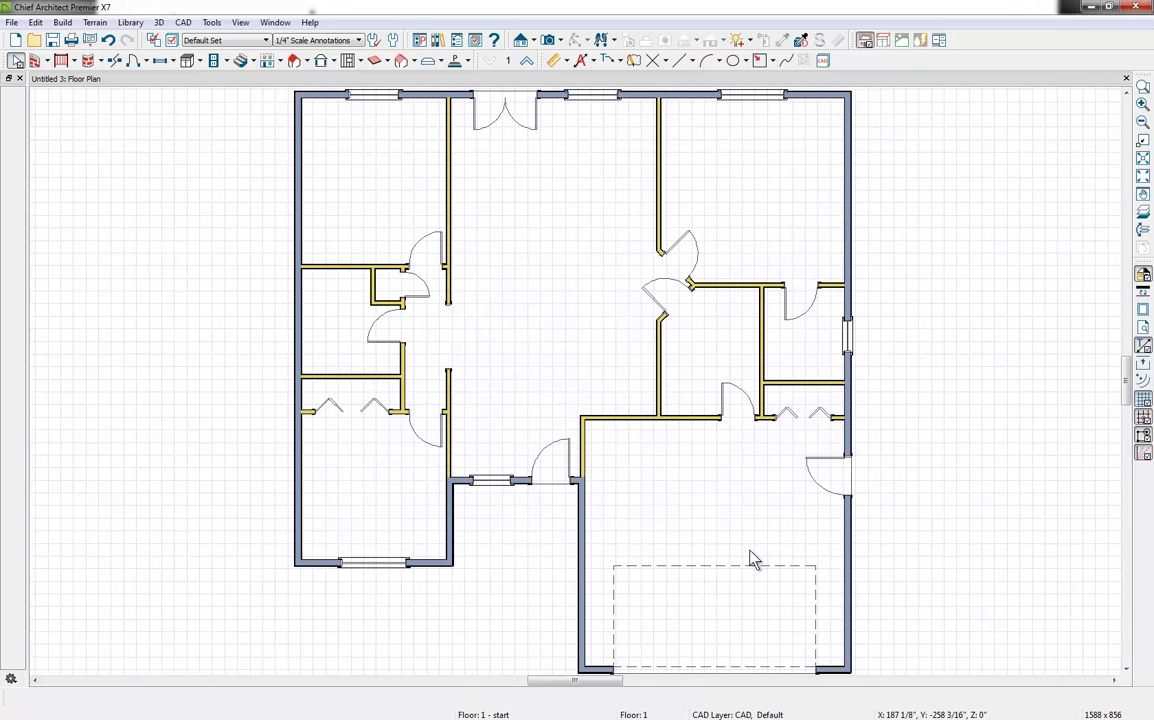
# - Create a Perspective Floor Overview of the imported plan and orbit it to view the rooms and garage
pyautogui.scroll(-2, 677, 468)
pyautogui.scroll(-1, 677, 468)
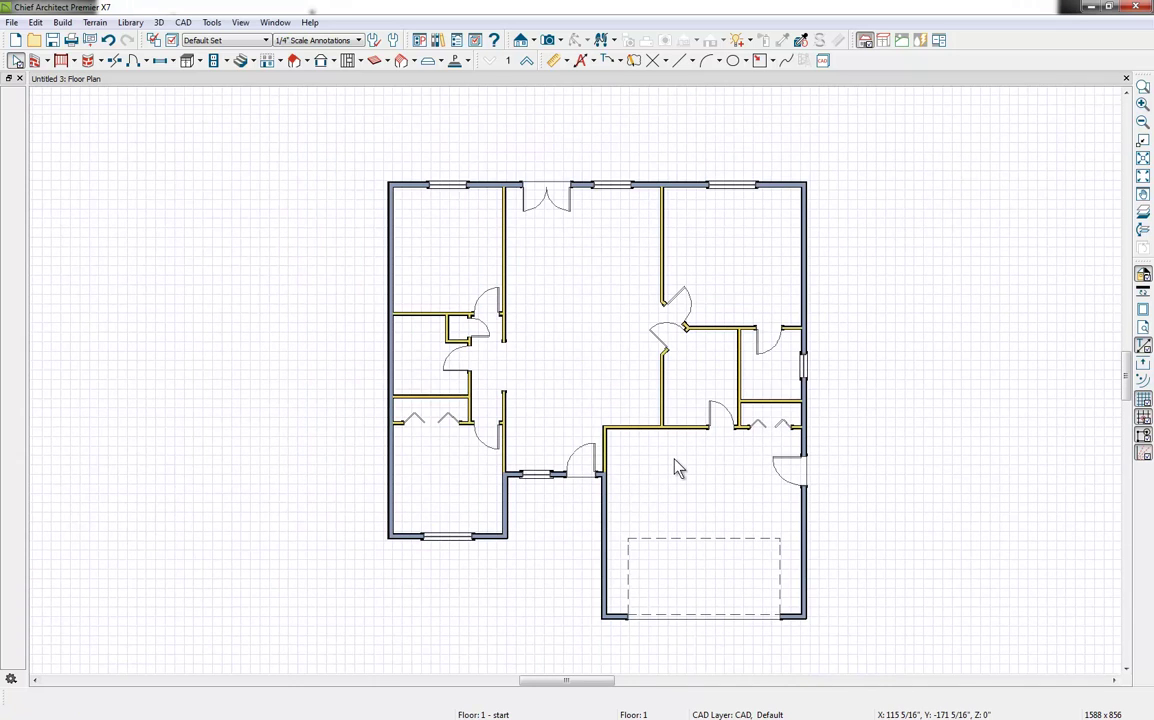
pyautogui.hscroll(3, 700, 462)
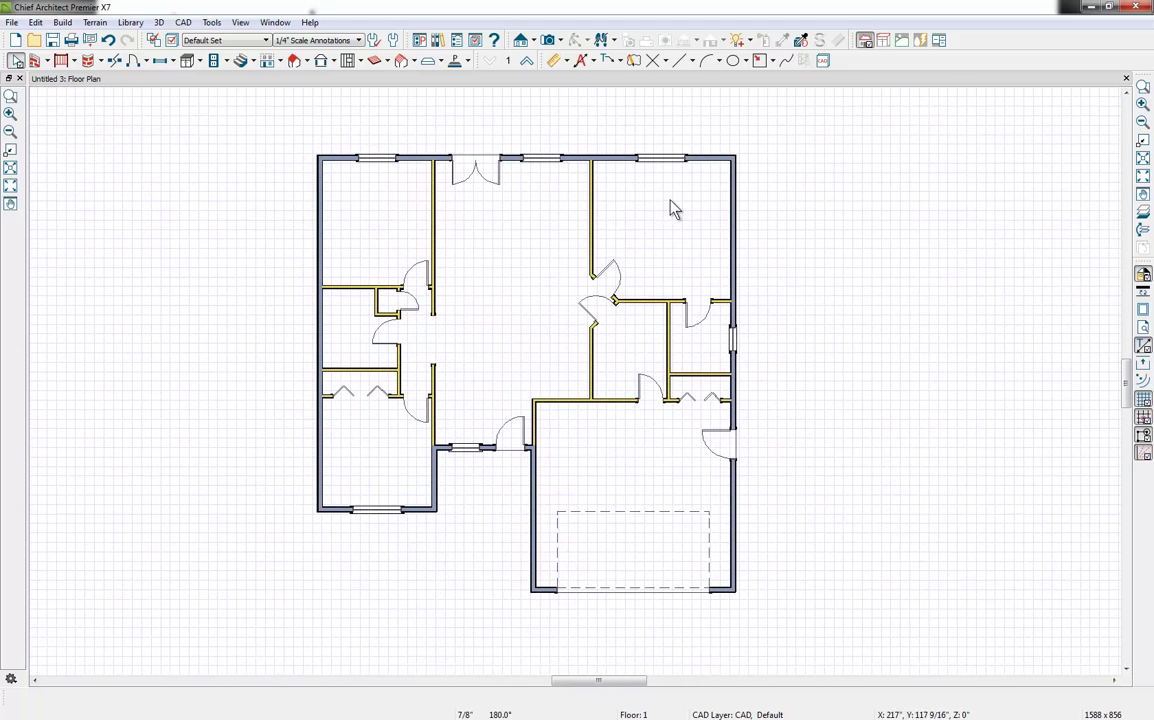
pyautogui.click(561, 41)
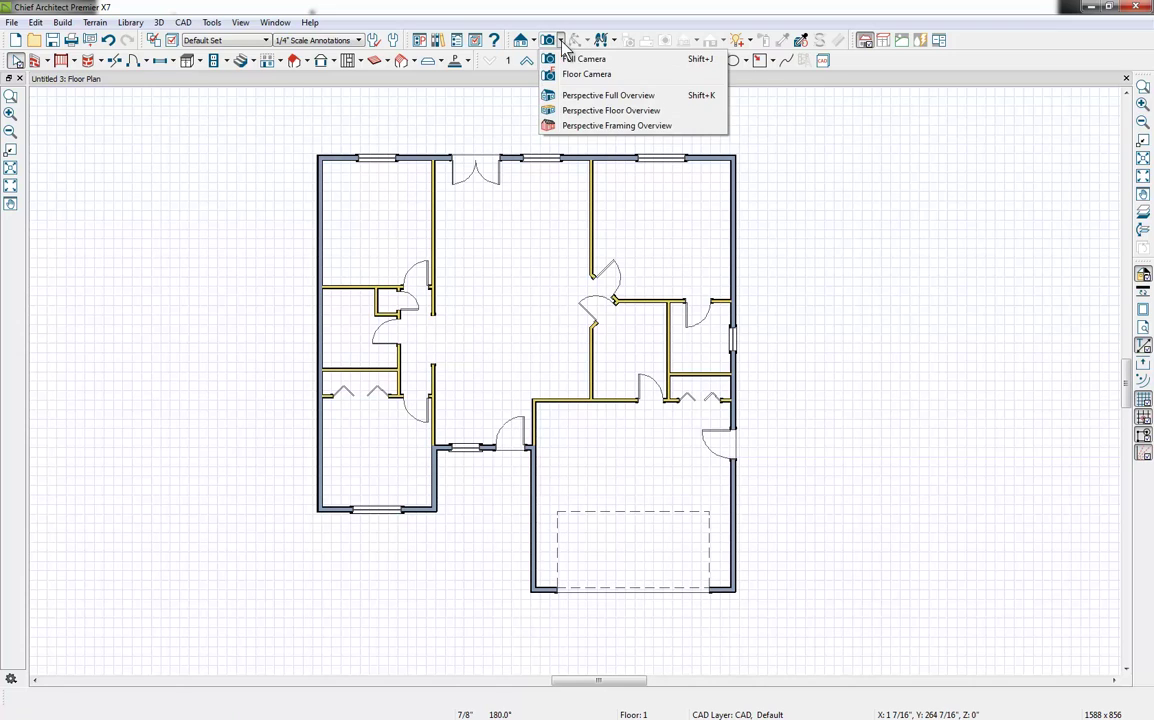
pyautogui.click(577, 118)
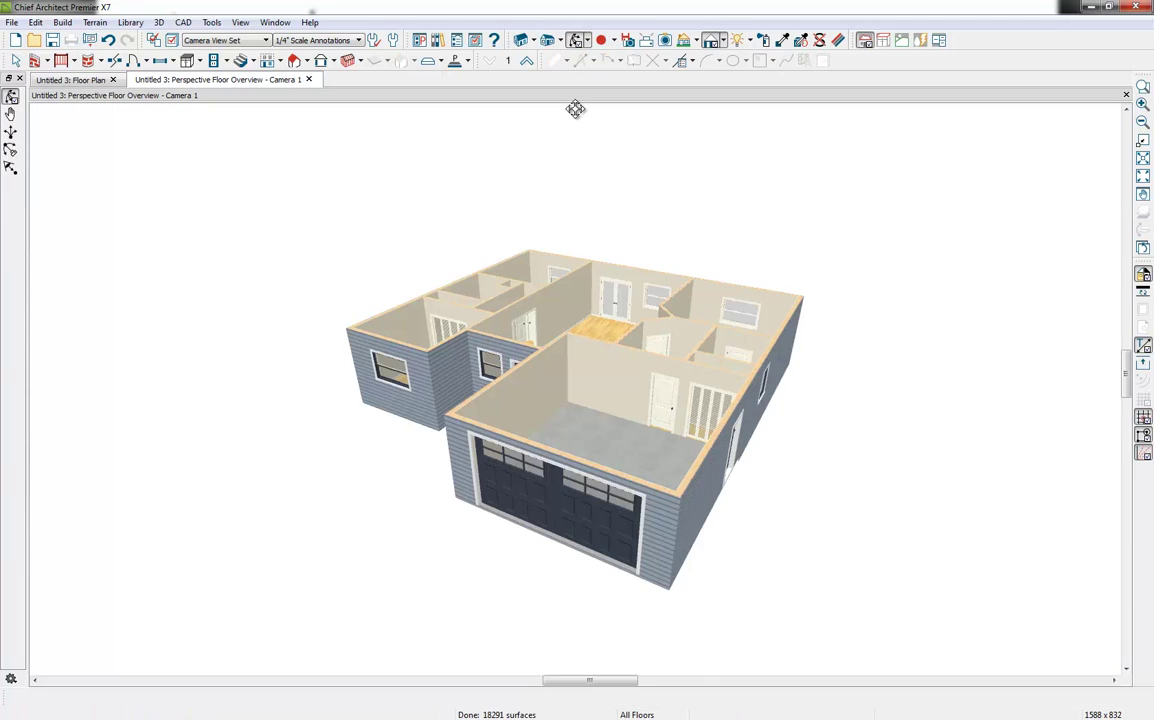
pyautogui.moveTo(528, 363); pyautogui.dragTo(545, 383)
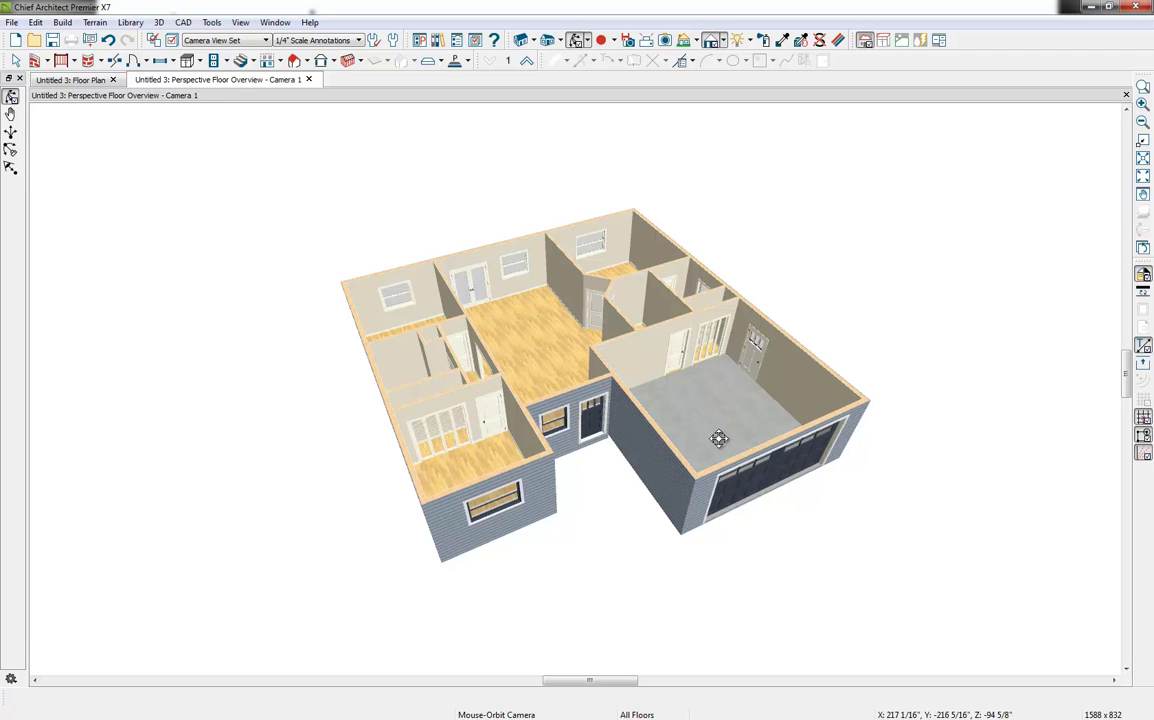
pyautogui.moveTo(690, 428); pyautogui.dragTo(690, 426)
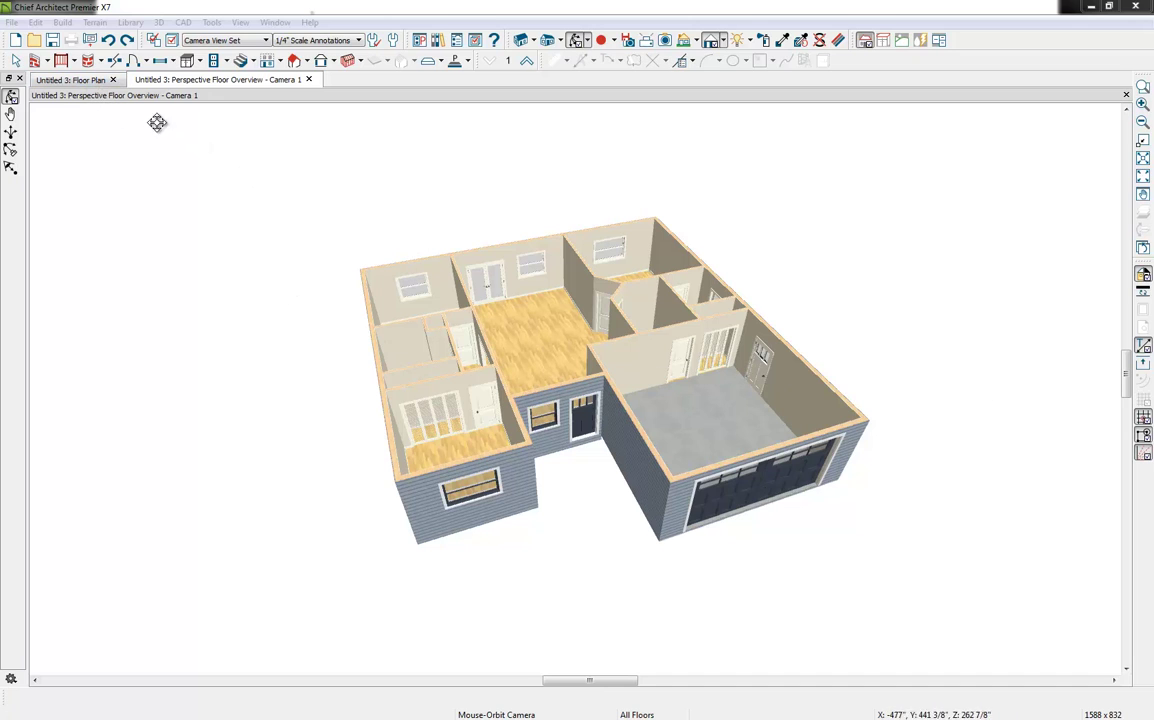
# - Return to the floor plan and tile it vertically beside the perspective overview
pyautogui.click(70, 81)
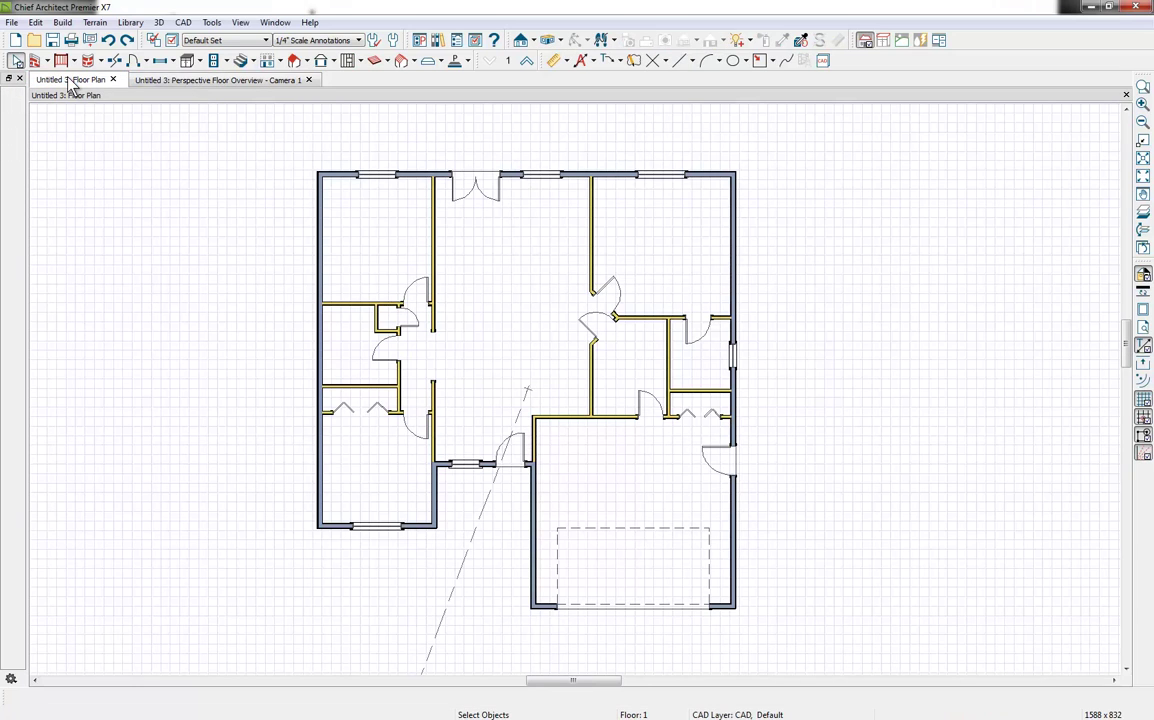
pyautogui.click(240, 22)
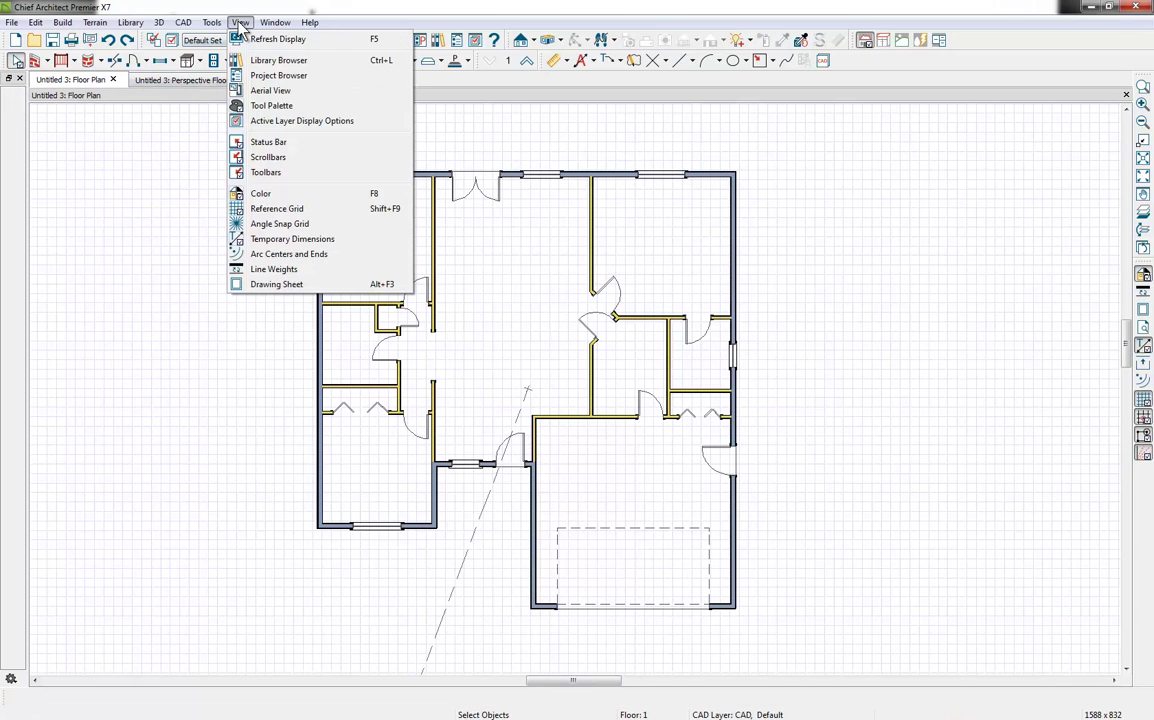
pyautogui.moveTo(270, 25)
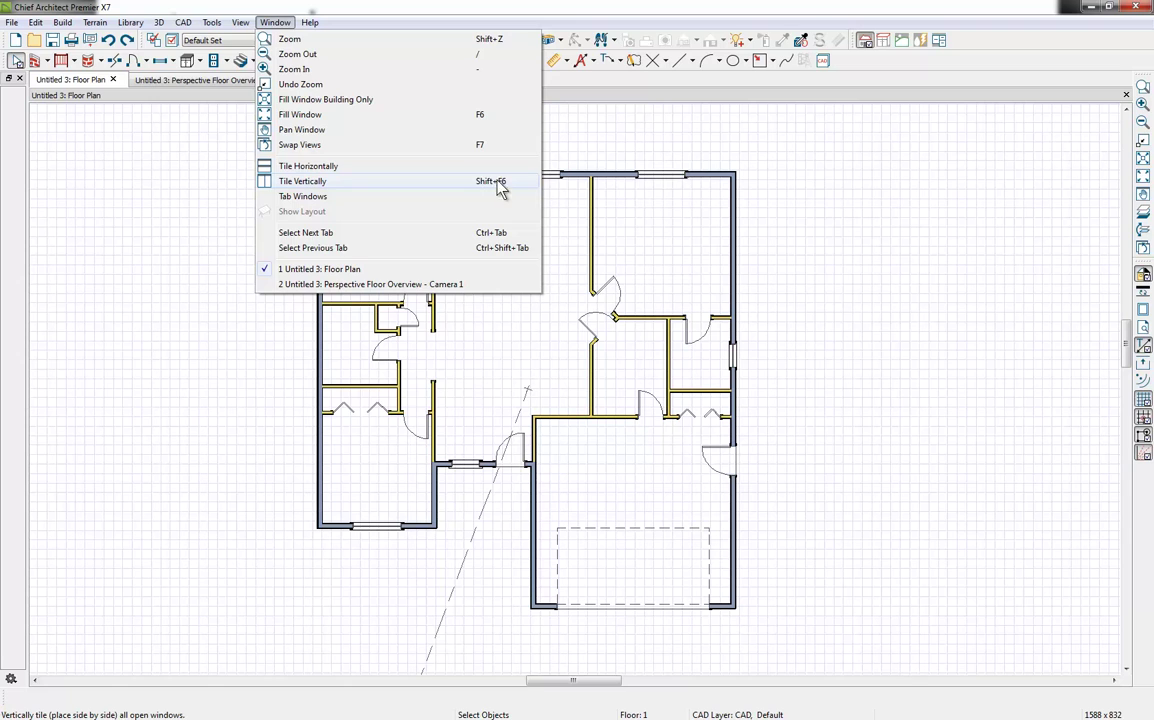
pyautogui.click(302, 181)
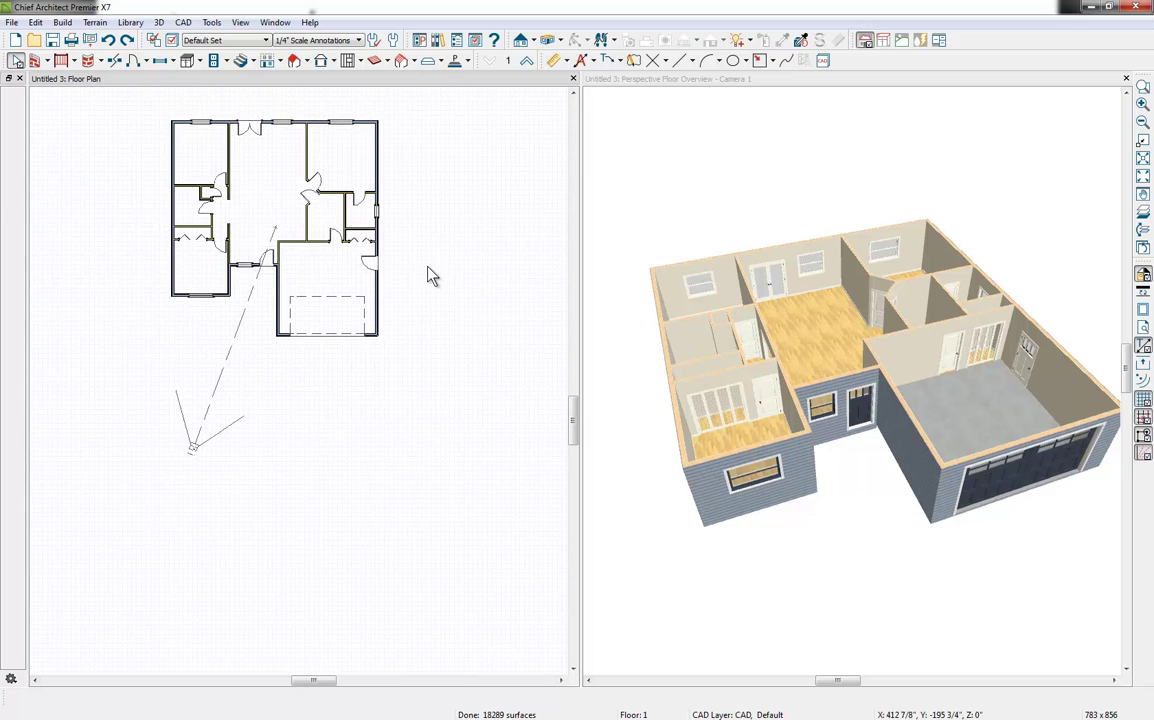
# - Set the distance from the house's upper-left corner to the upper-left room's window to 4'-6"
pyautogui.moveTo(428, 276)
pyautogui.mouseDown(button='middle')
pyautogui.moveTo(450, 350)
pyautogui.moveTo(443, 335)
pyautogui.mouseUp(button='middle')
pyautogui.scroll(4, 410, 310)
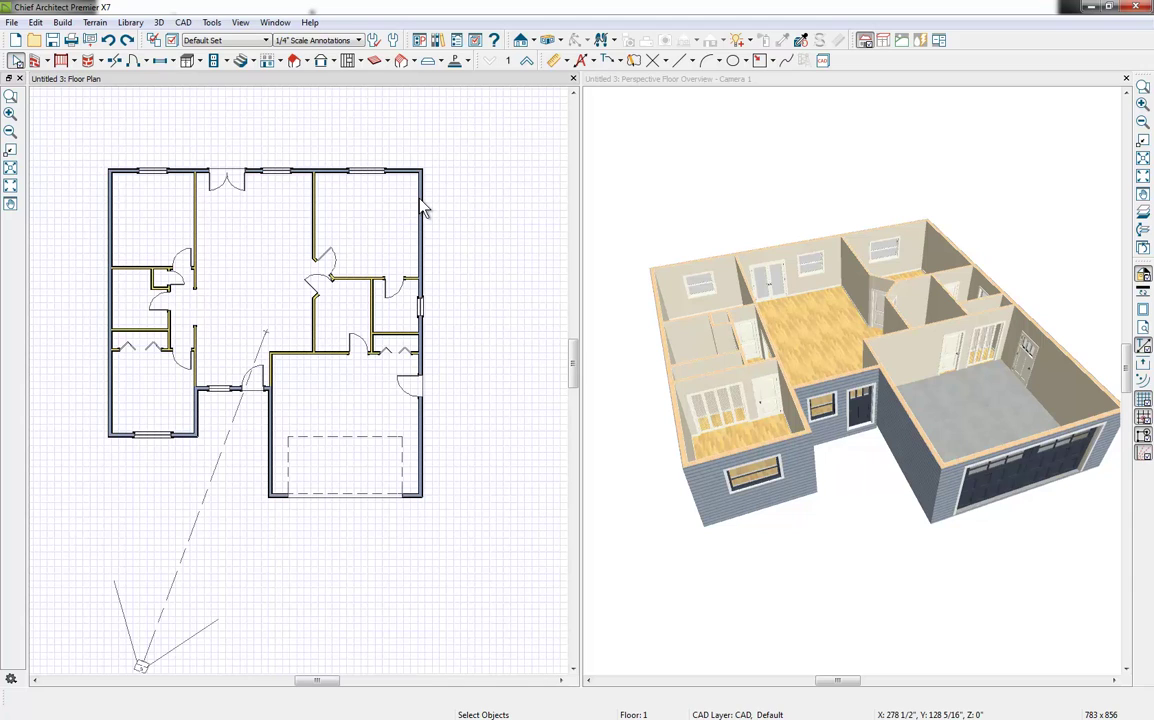
pyautogui.click(152, 173)
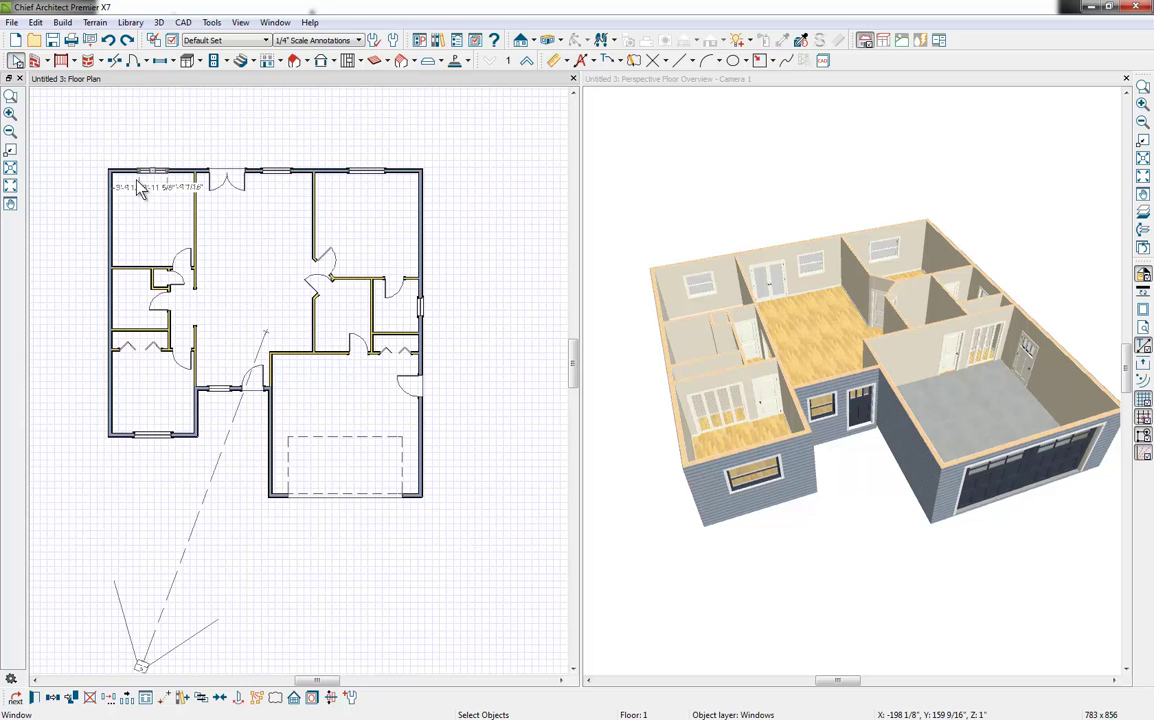
pyautogui.scroll(5, 140, 190)
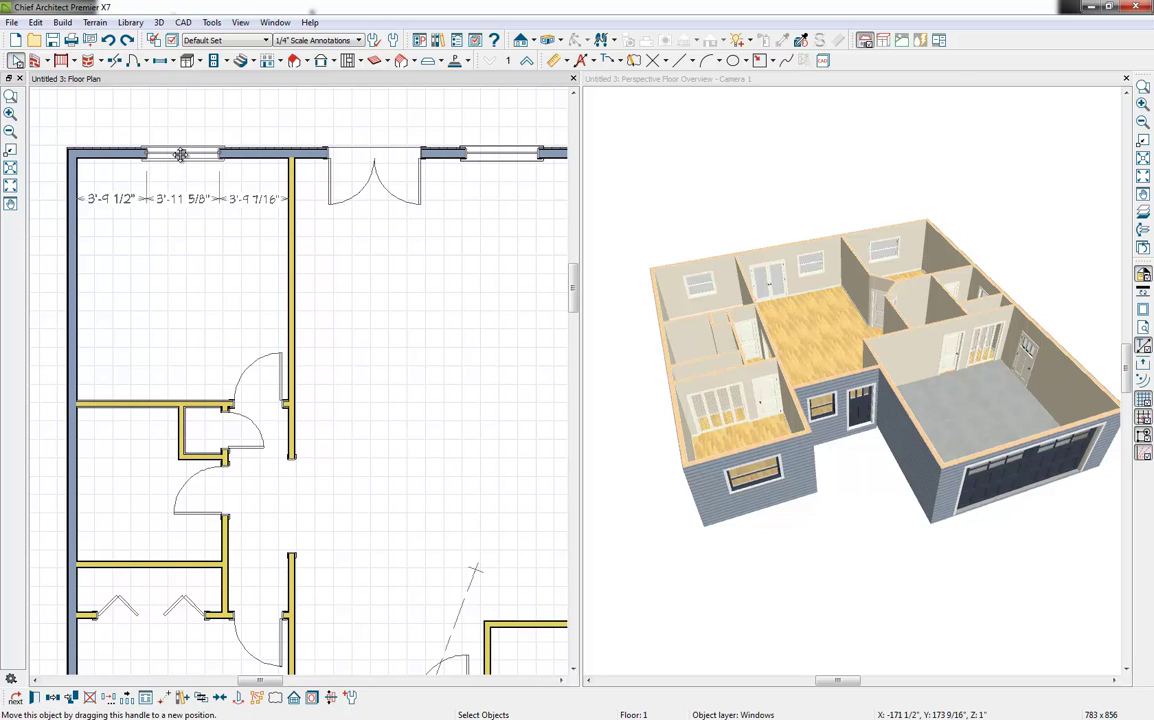
pyautogui.moveTo(180, 154)
pyautogui.mouseDown()
pyautogui.moveTo(165, 153)
pyautogui.moveTo(203, 153)
pyautogui.moveTo(182, 153)
pyautogui.mouseUp()
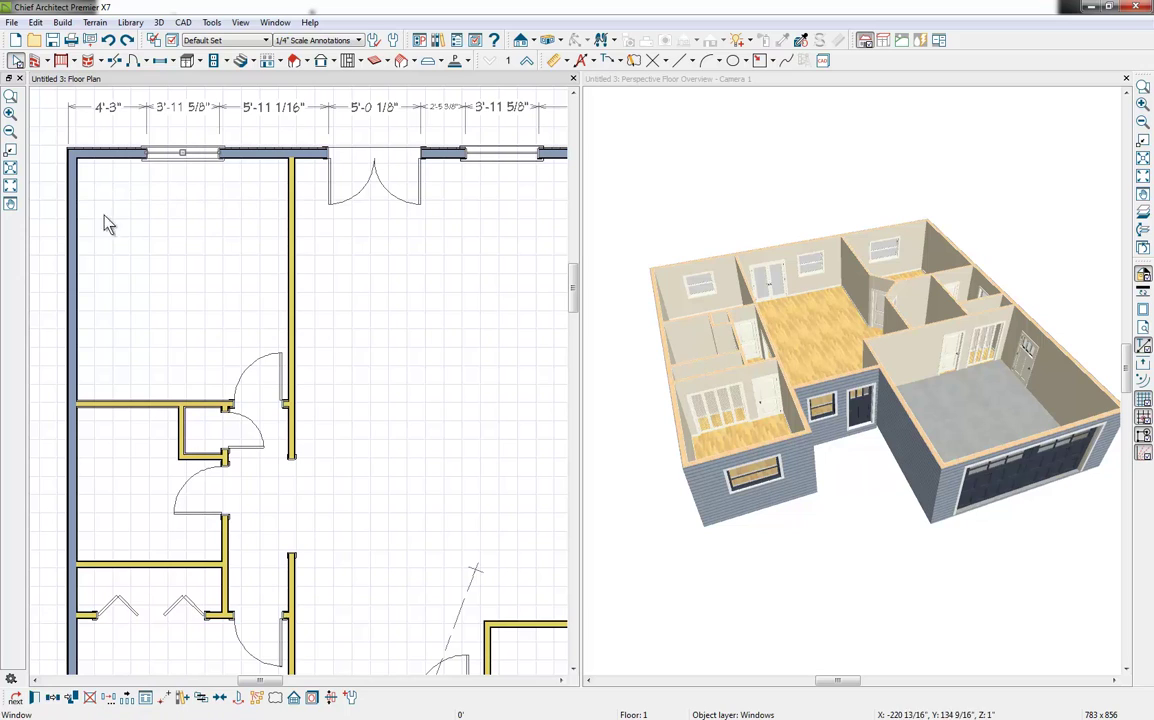
pyautogui.click(102, 110)
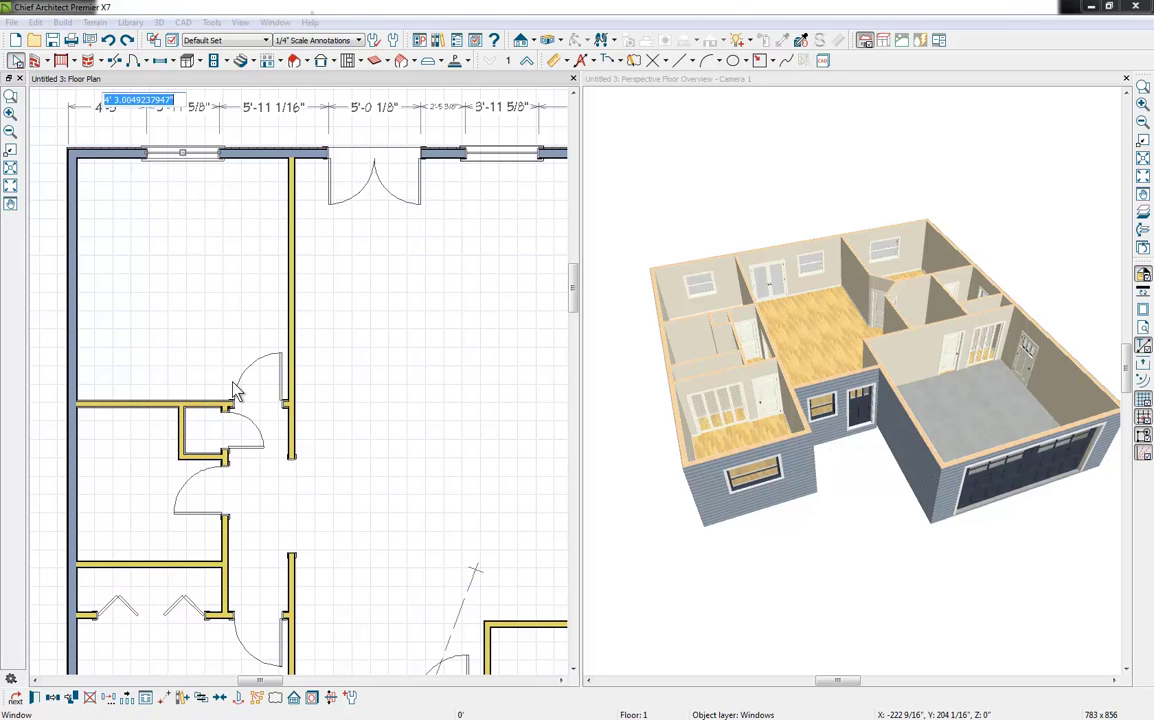
pyautogui.write("4'6")
pyautogui.press('Return')
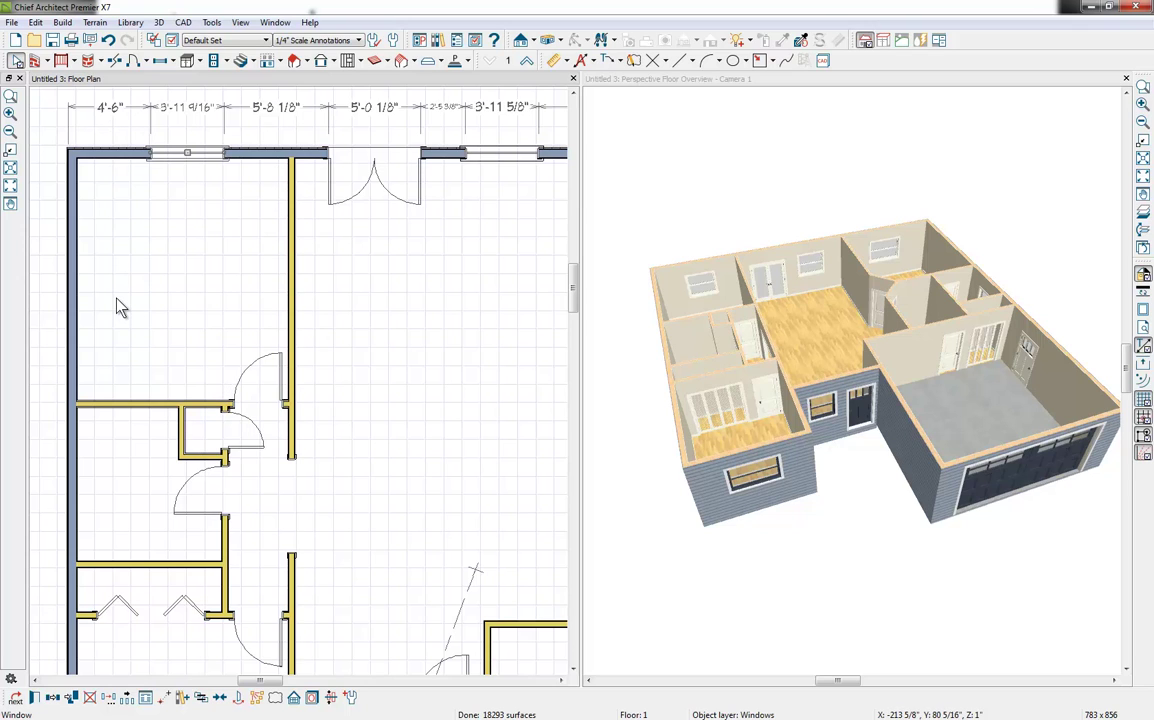
# - Inspect the temporary dimensions of the interior wall between the upper-left room and the central room
pyautogui.scroll(-1, 116, 300)
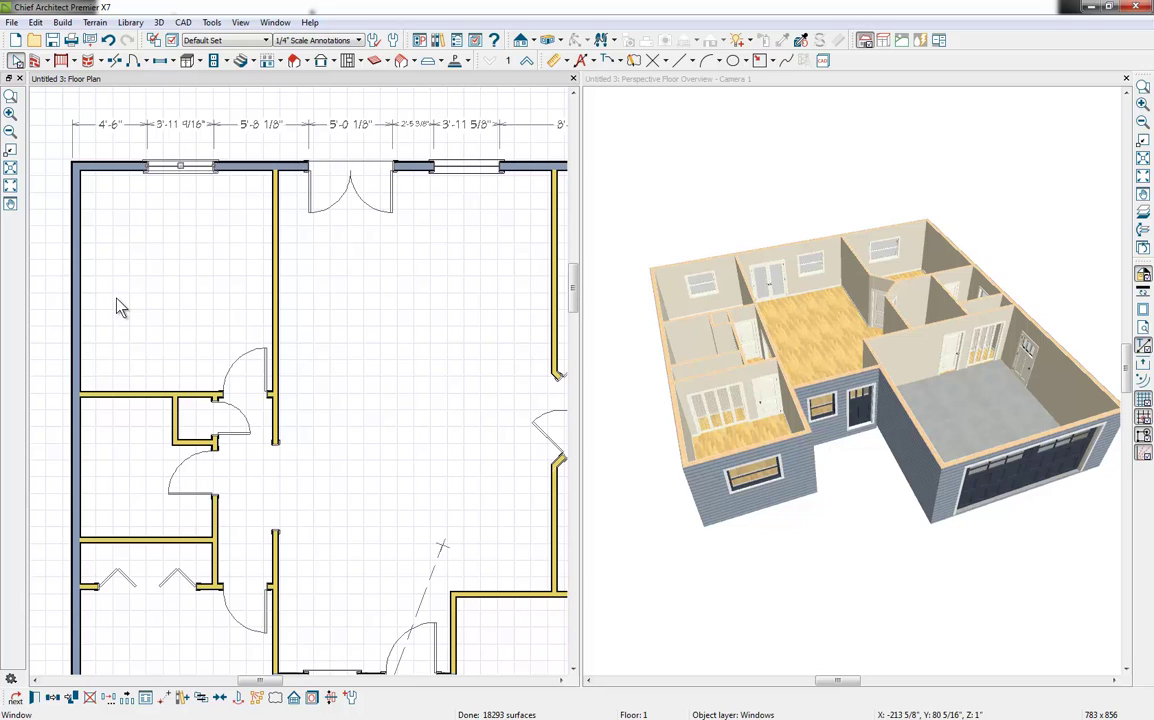
pyautogui.click(279, 291)
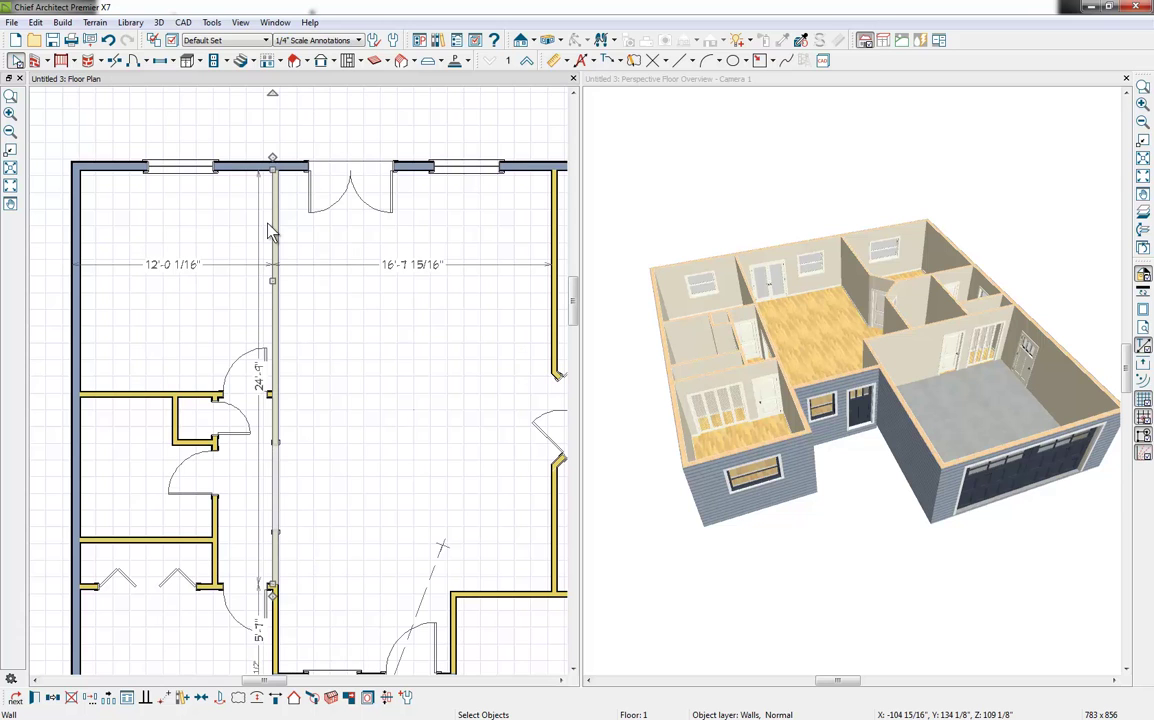
pyautogui.scroll(-4, 270, 232)
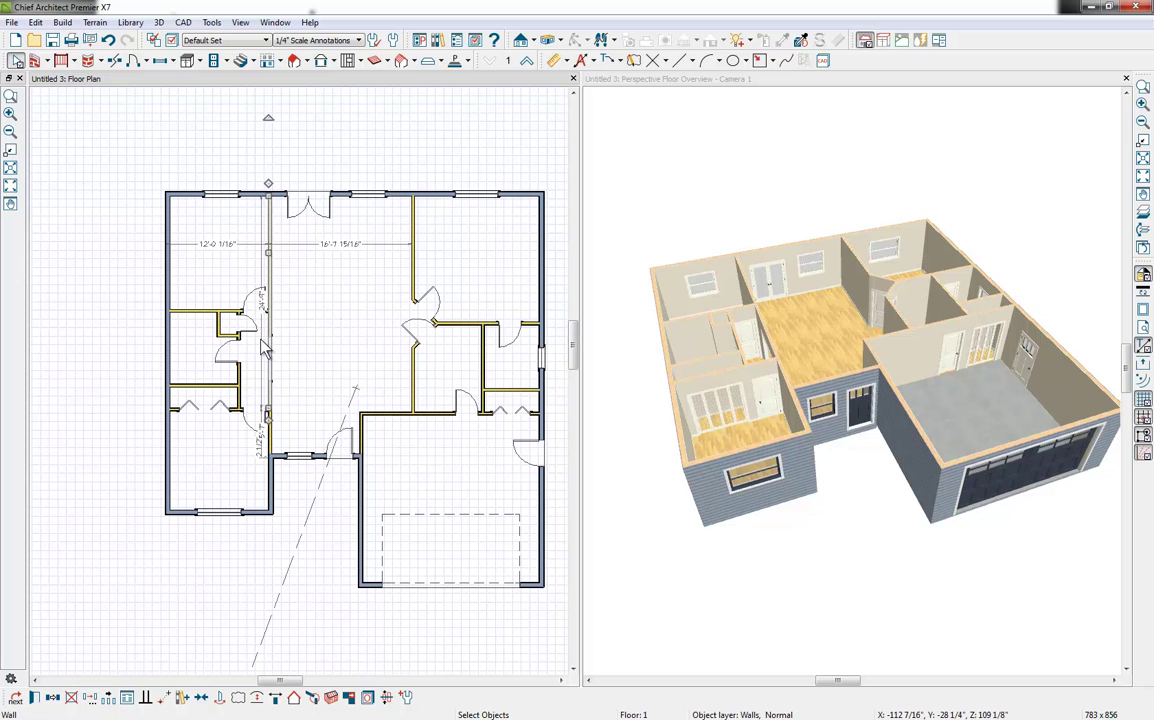
pyautogui.middleClick(337, 343)
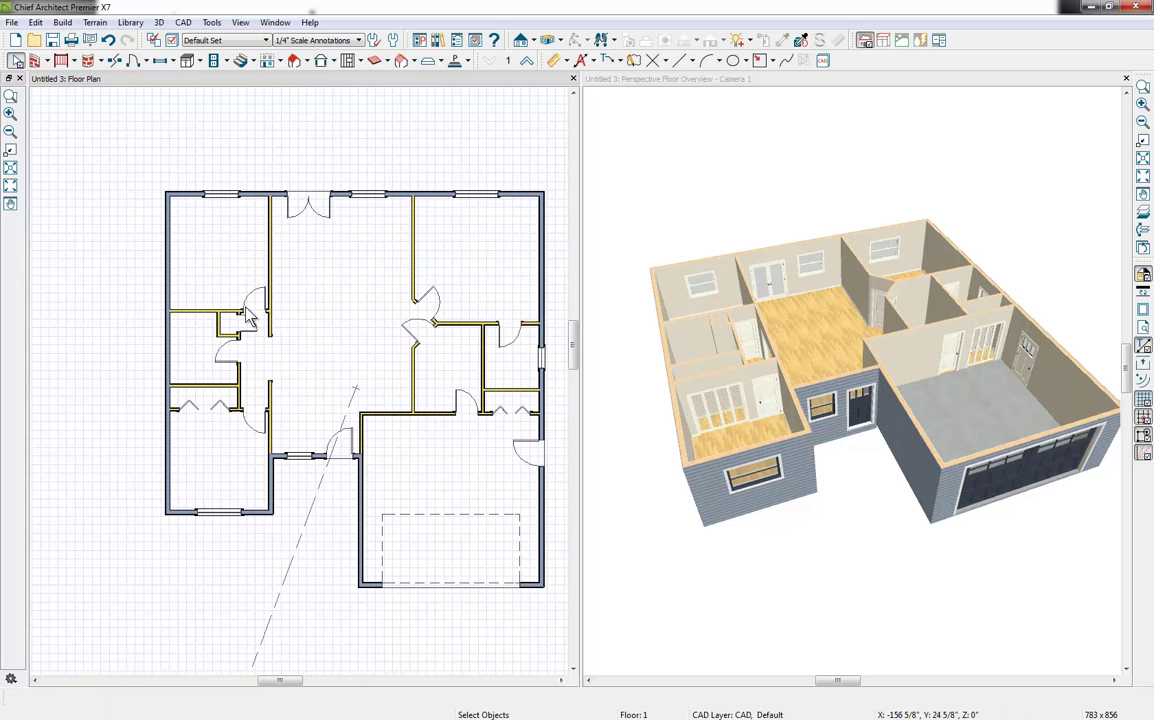
# - Add automatic exterior dimensions around the whole floor plan
pyautogui.moveTo(337, 343); pyautogui.dragTo(289, 344)
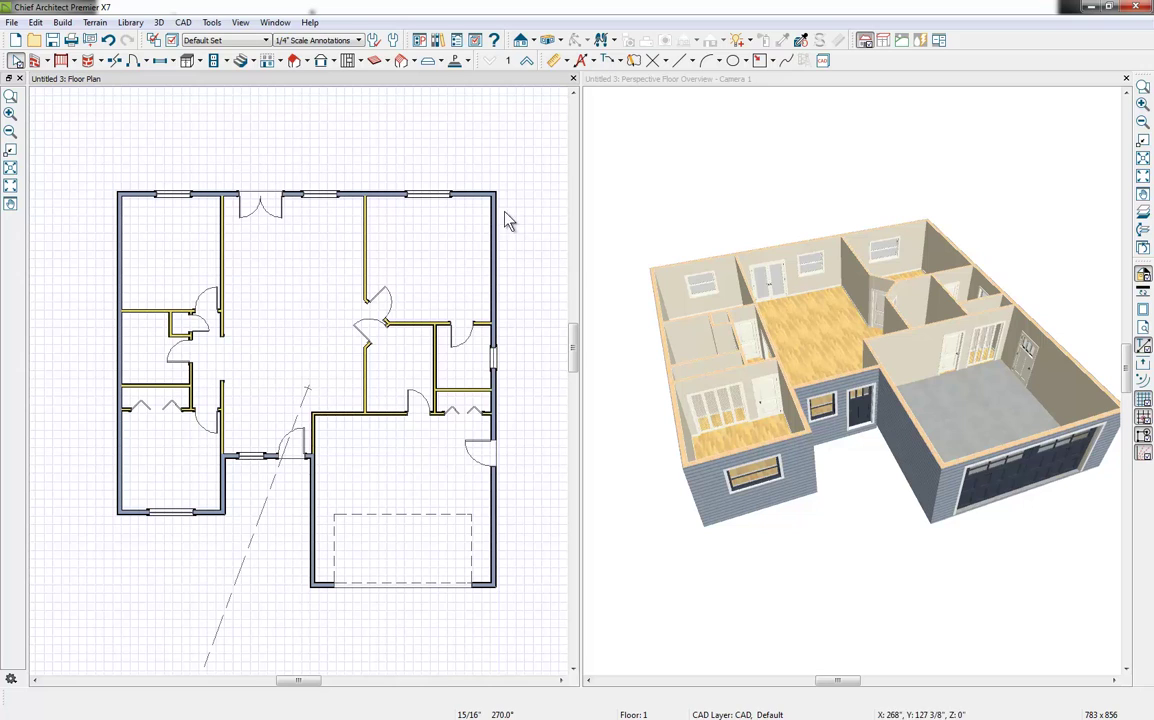
pyautogui.click(593, 61)
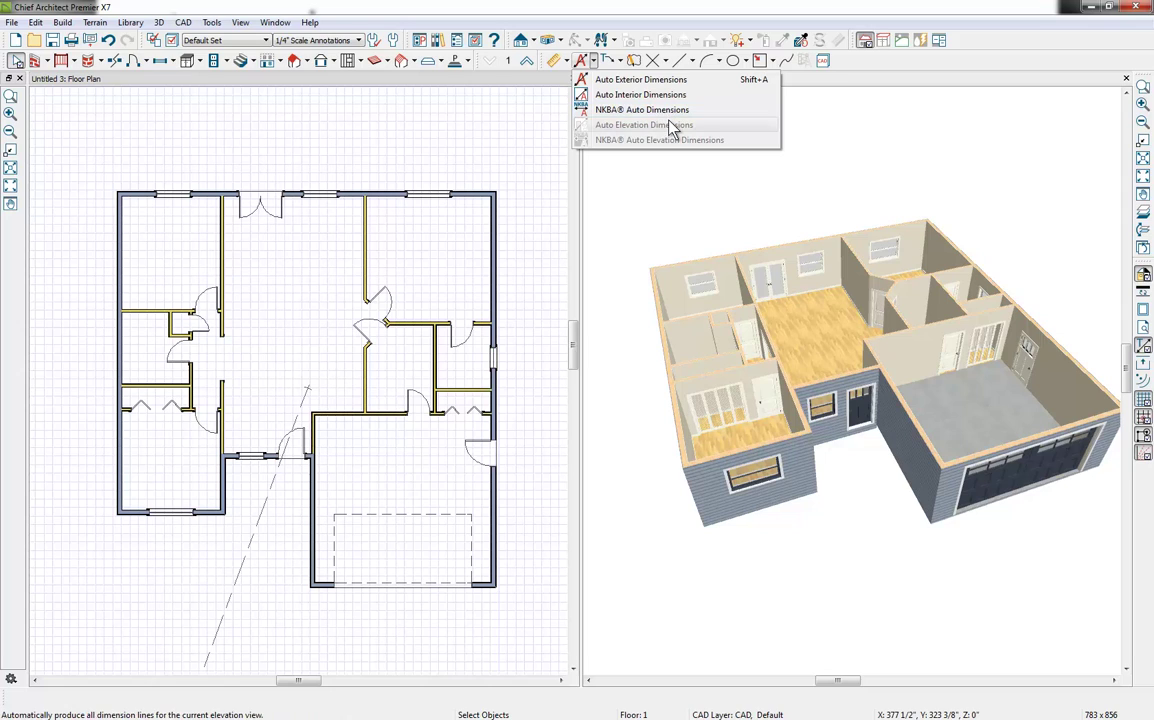
pyautogui.click(630, 82)
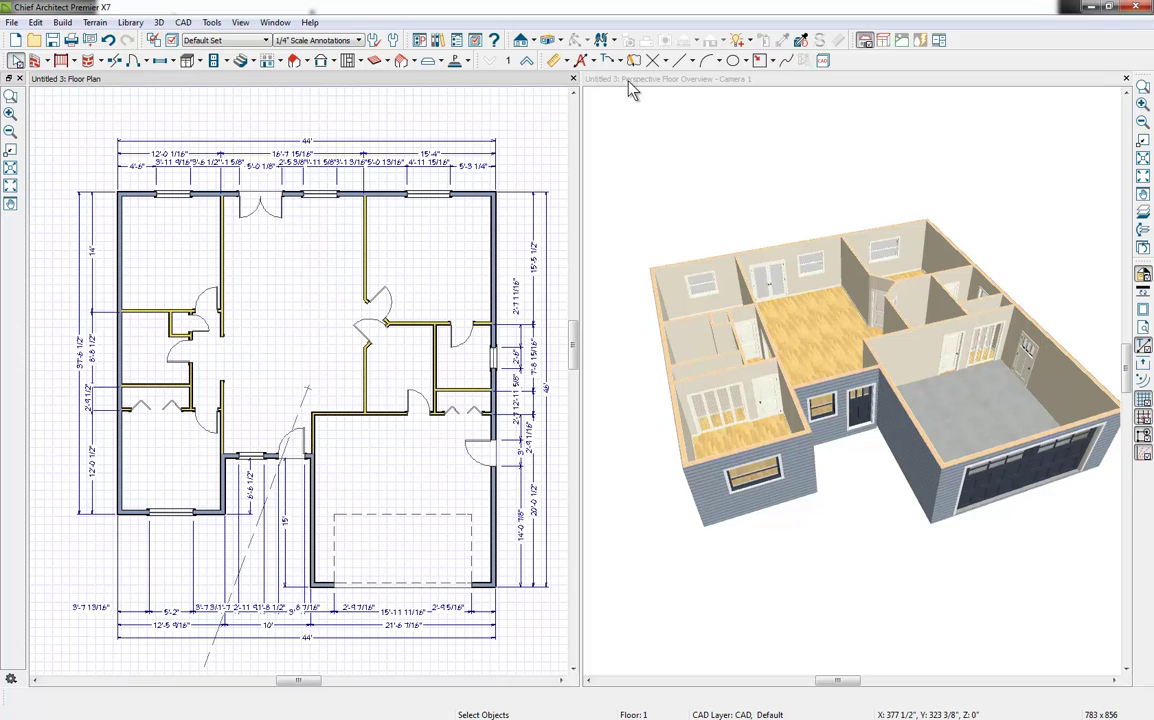
# - Open the upper-left window's corner distance for editing, close it, and undo the automatic exterior dimensions
pyautogui.click(171, 196)
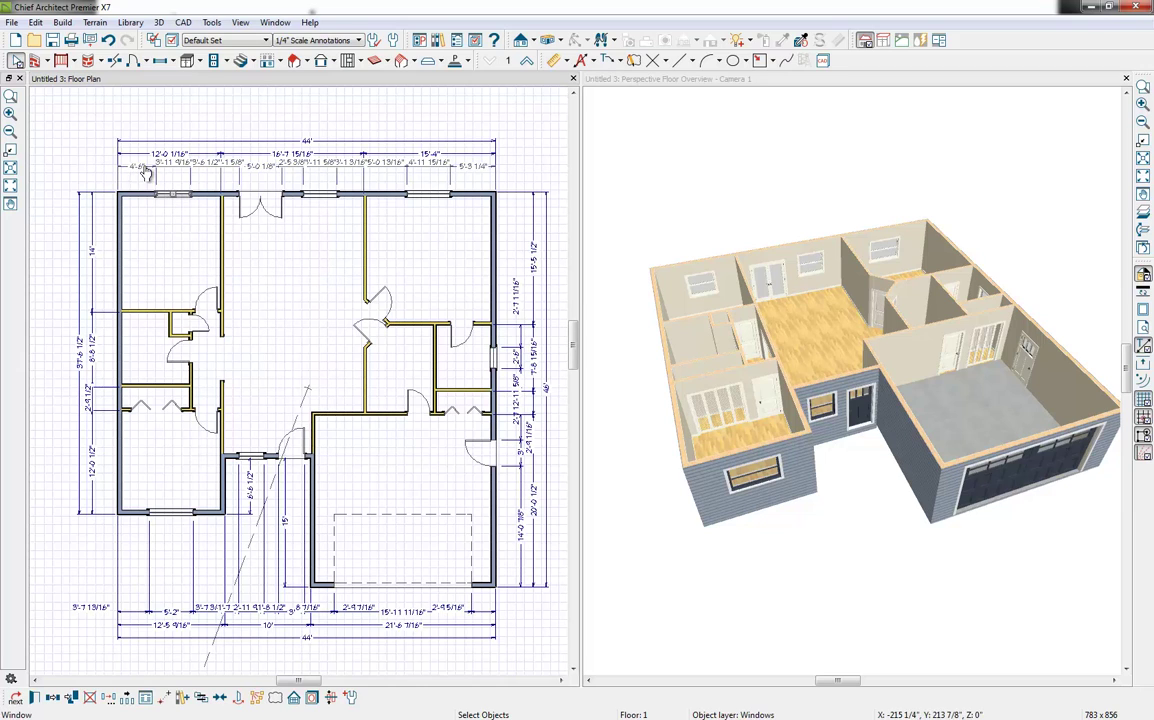
pyautogui.click(141, 160)
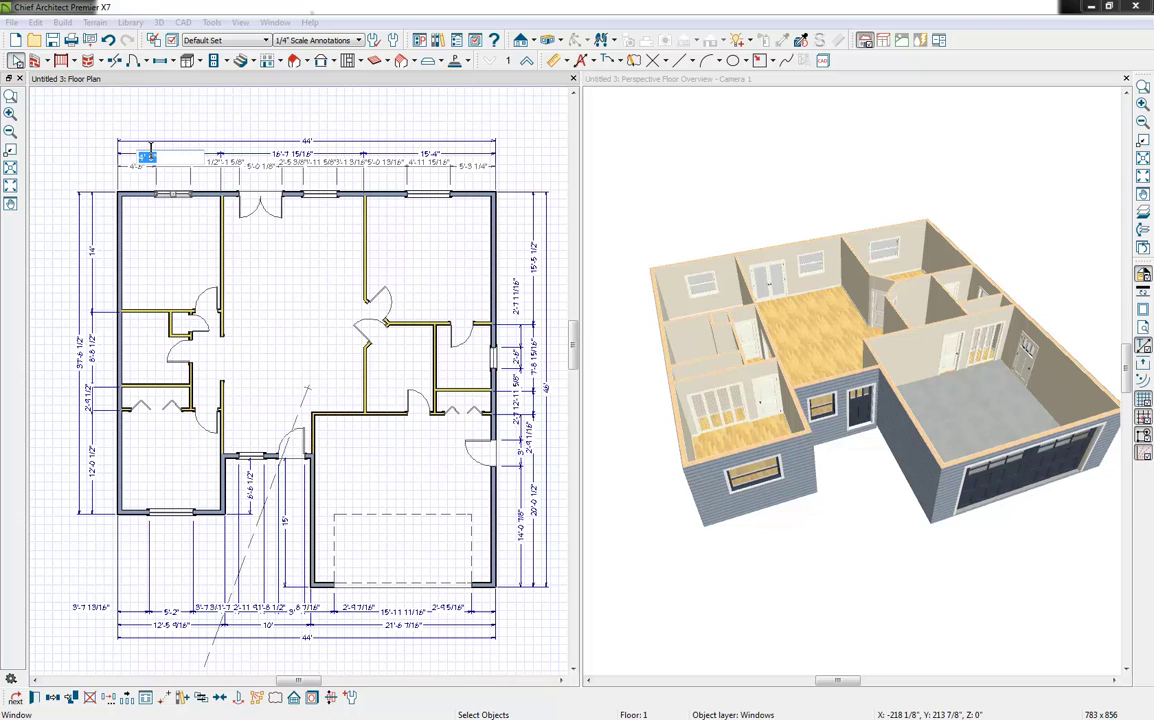
pyautogui.press('Return')
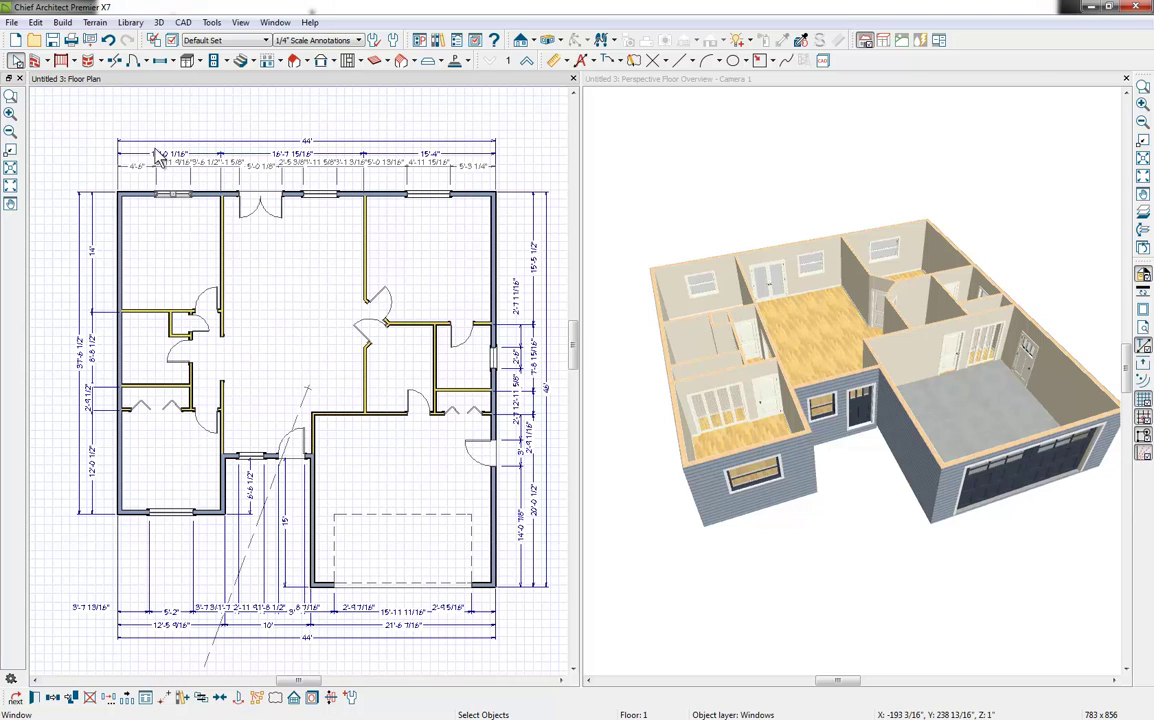
pyautogui.click(108, 41)
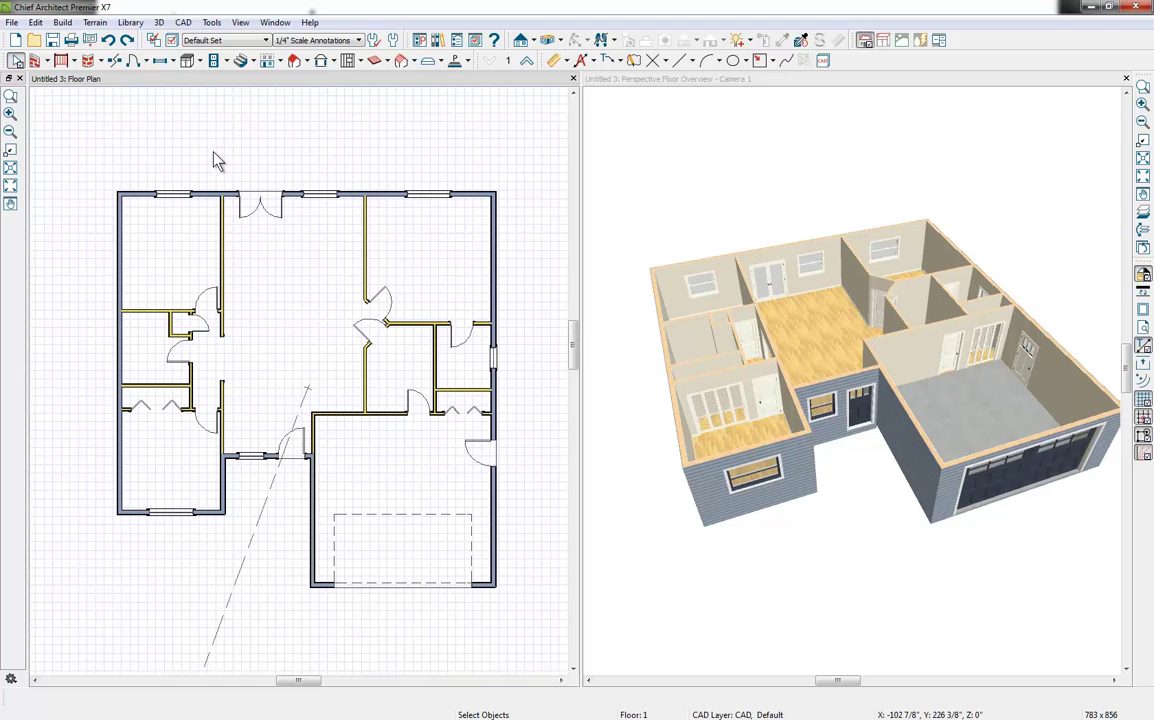
# - Change the window type of the five windows enclosed by a selection around the floor plan to Right Sliding
pyautogui.click(160, 63)
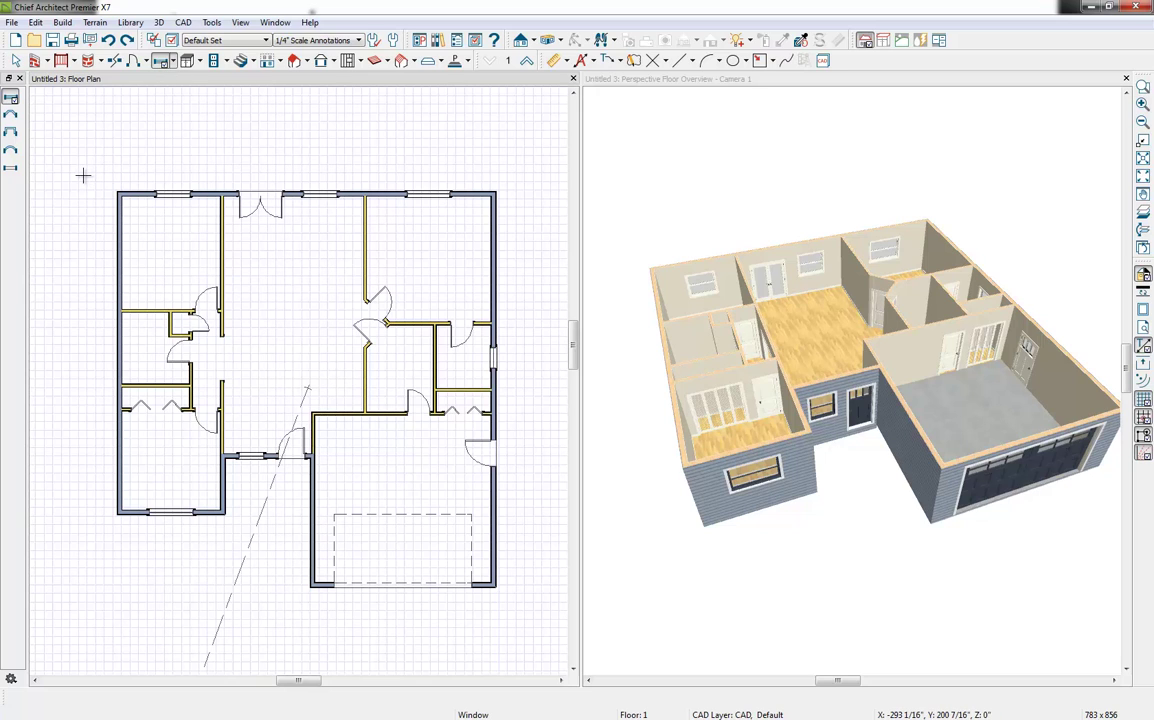
pyautogui.moveTo(83, 176); pyautogui.dragTo(472, 558)
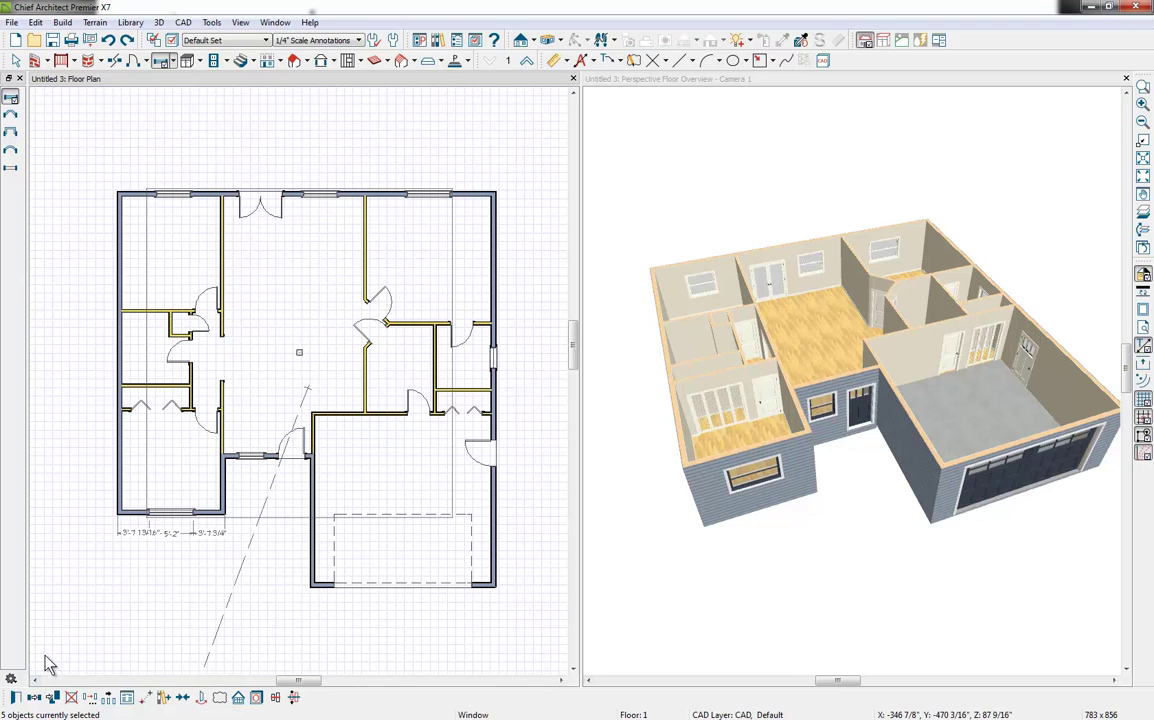
pyautogui.click(15, 697)
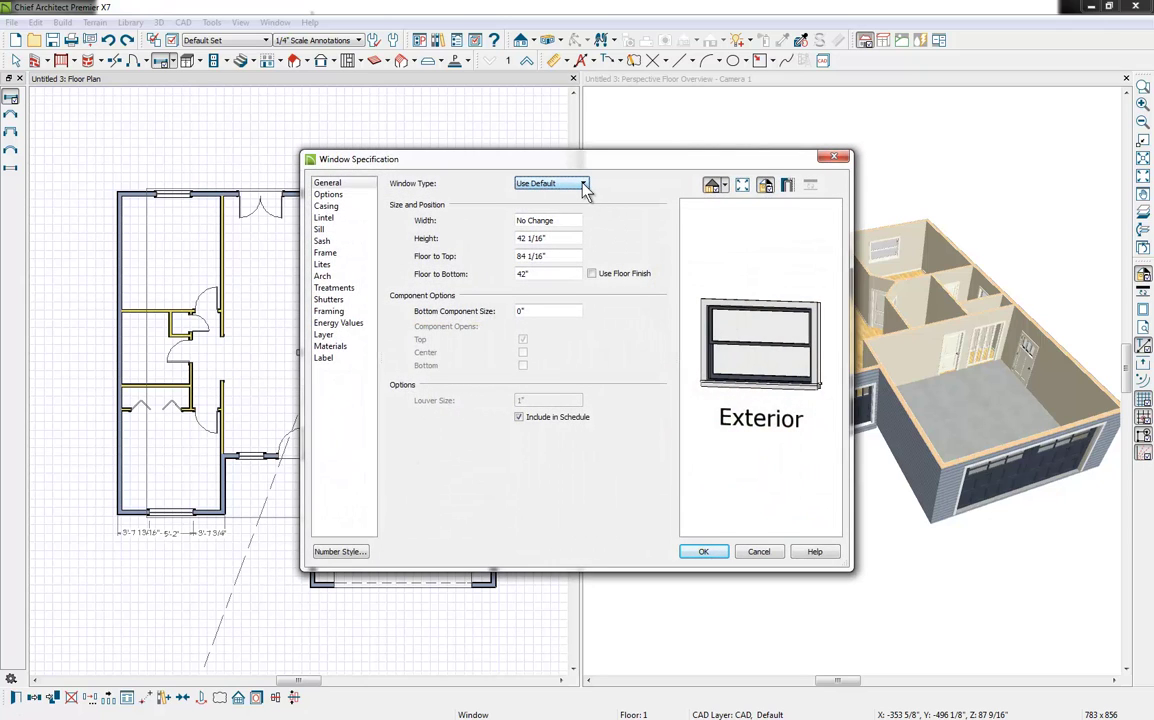
pyautogui.click(583, 184)
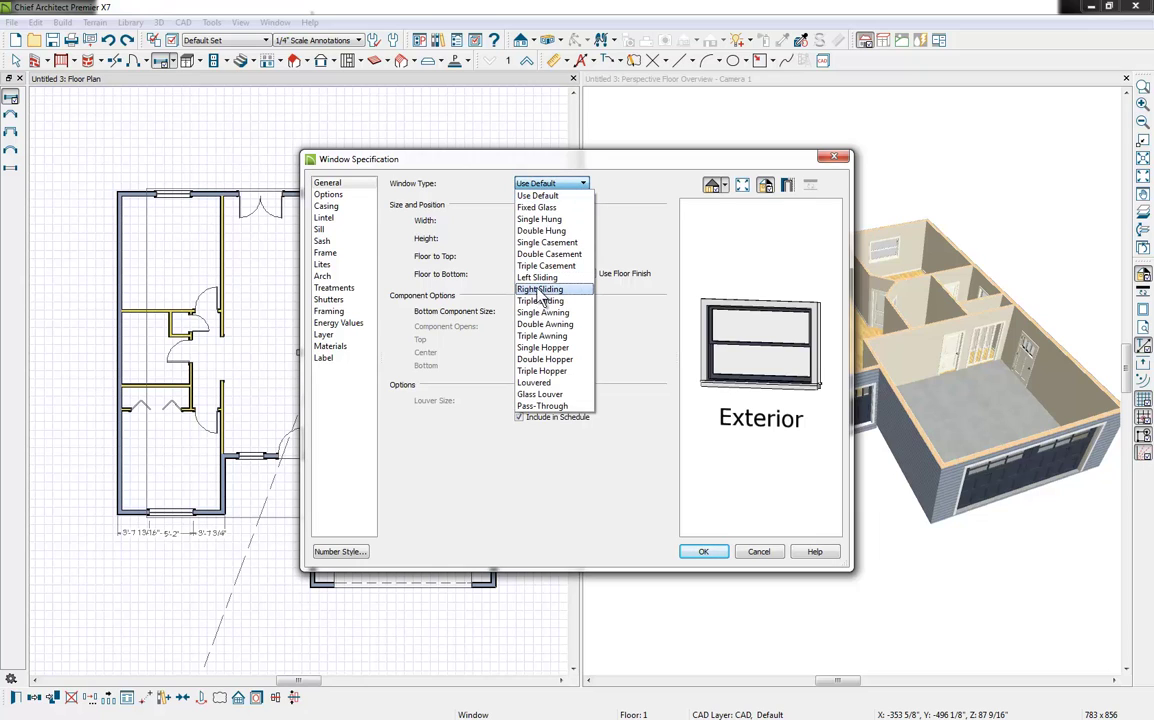
pyautogui.click(537, 289)
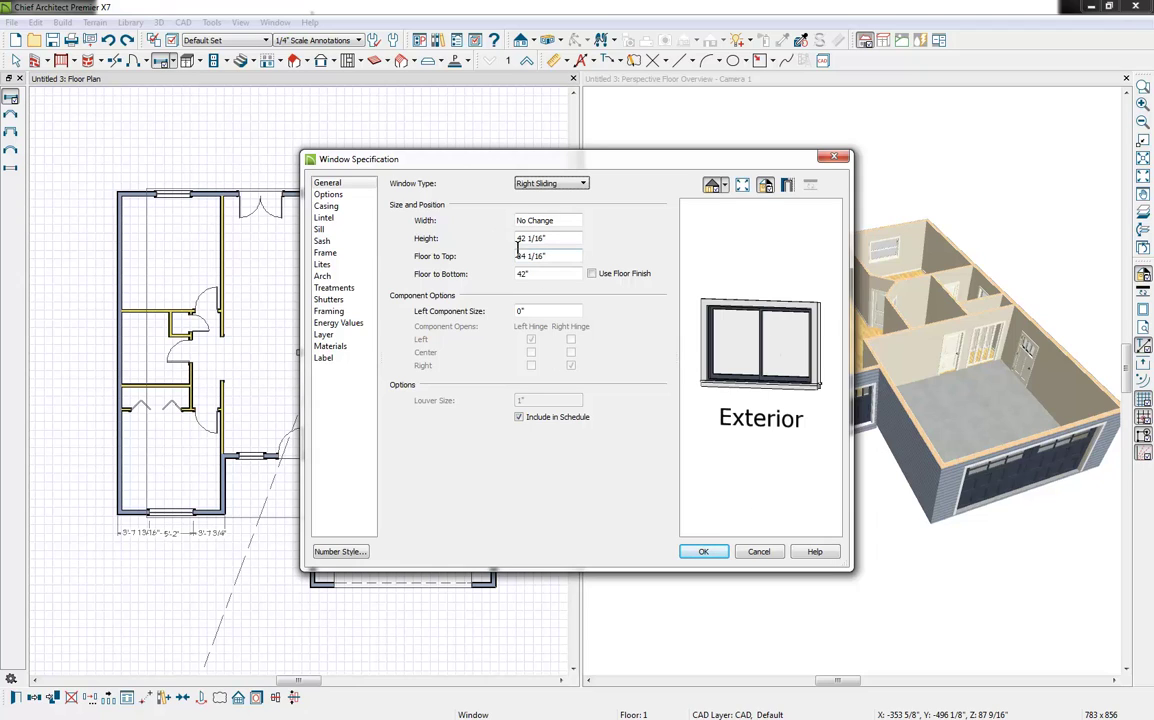
pyautogui.click(705, 552)
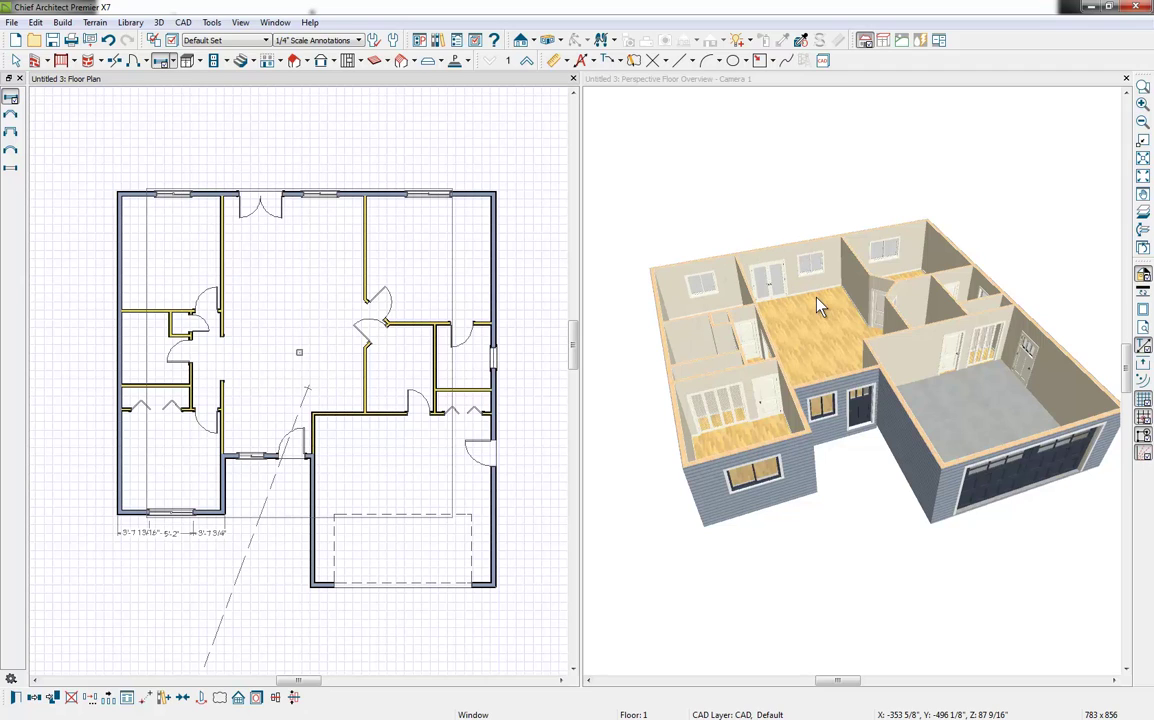
pyautogui.click(159, 61)
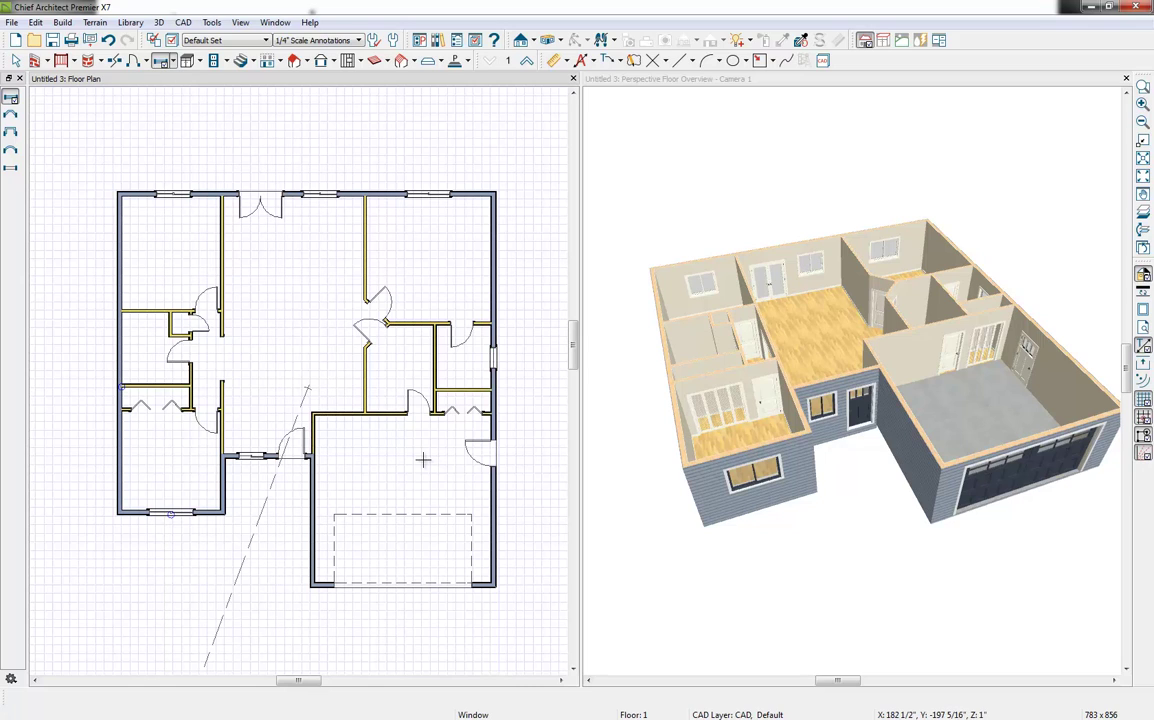
pyautogui.click(727, 418)
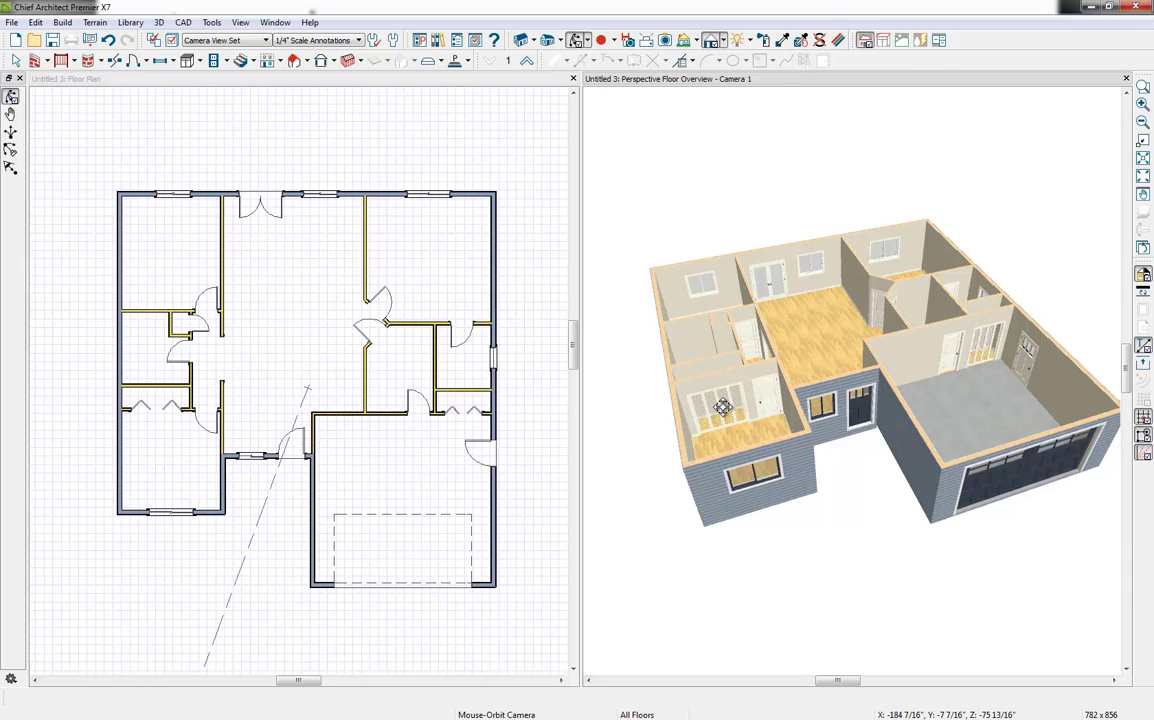
pyautogui.doubleClick(727, 415)
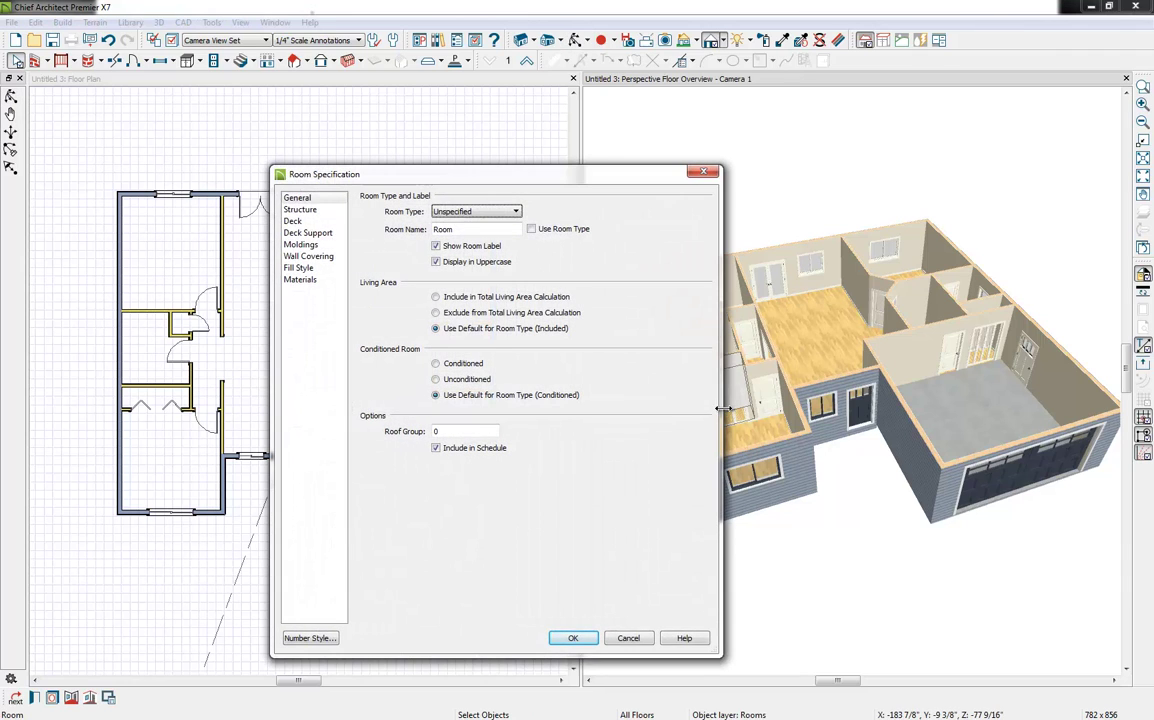
pyautogui.click(514, 213)
pyautogui.click(514, 213)
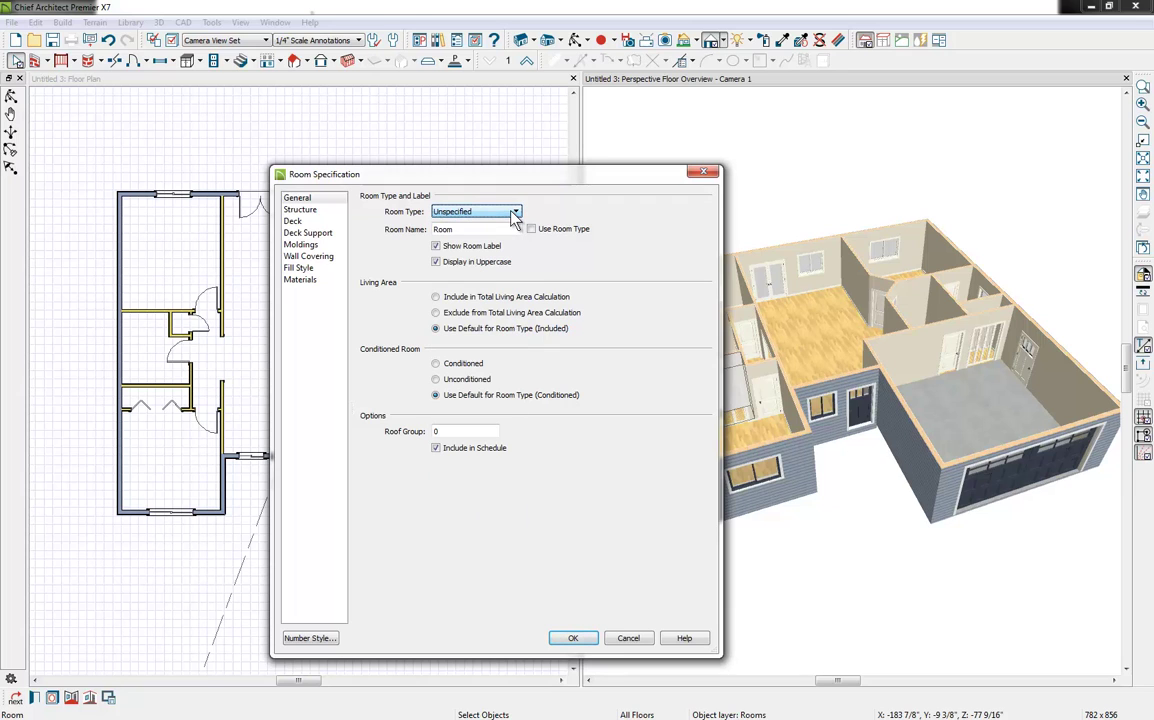
pyautogui.click(703, 172)
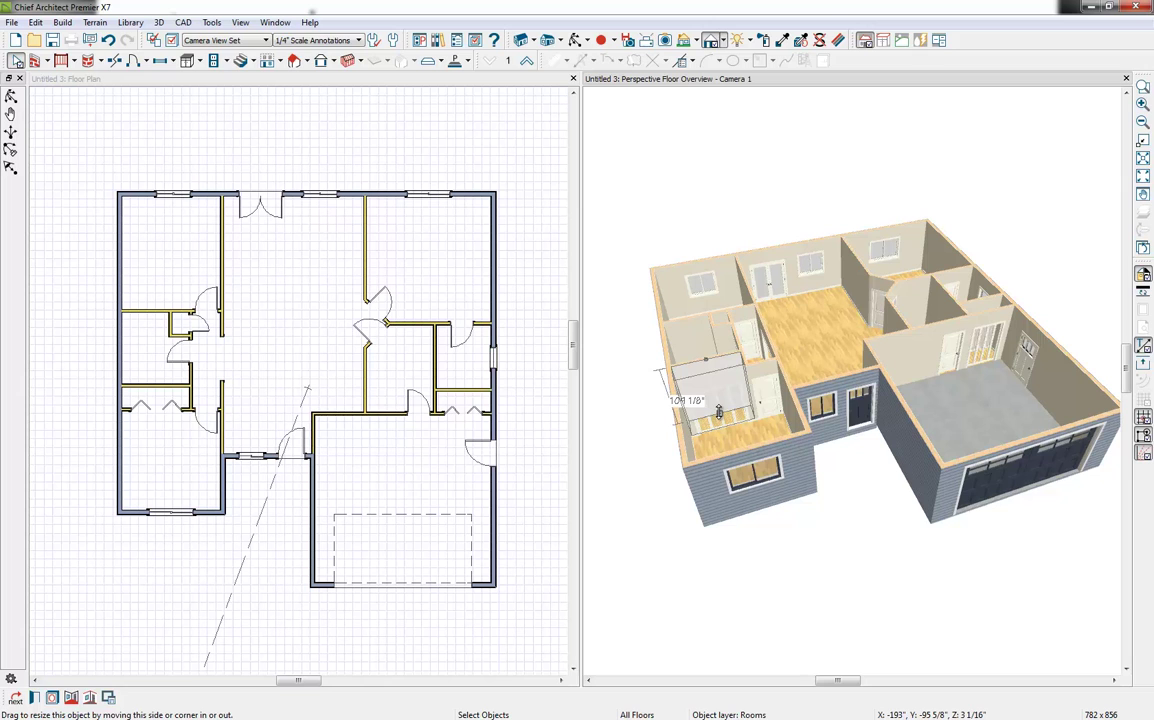
pyautogui.press('Tab')
pyautogui.press('Tab')
pyautogui.press('Escape')
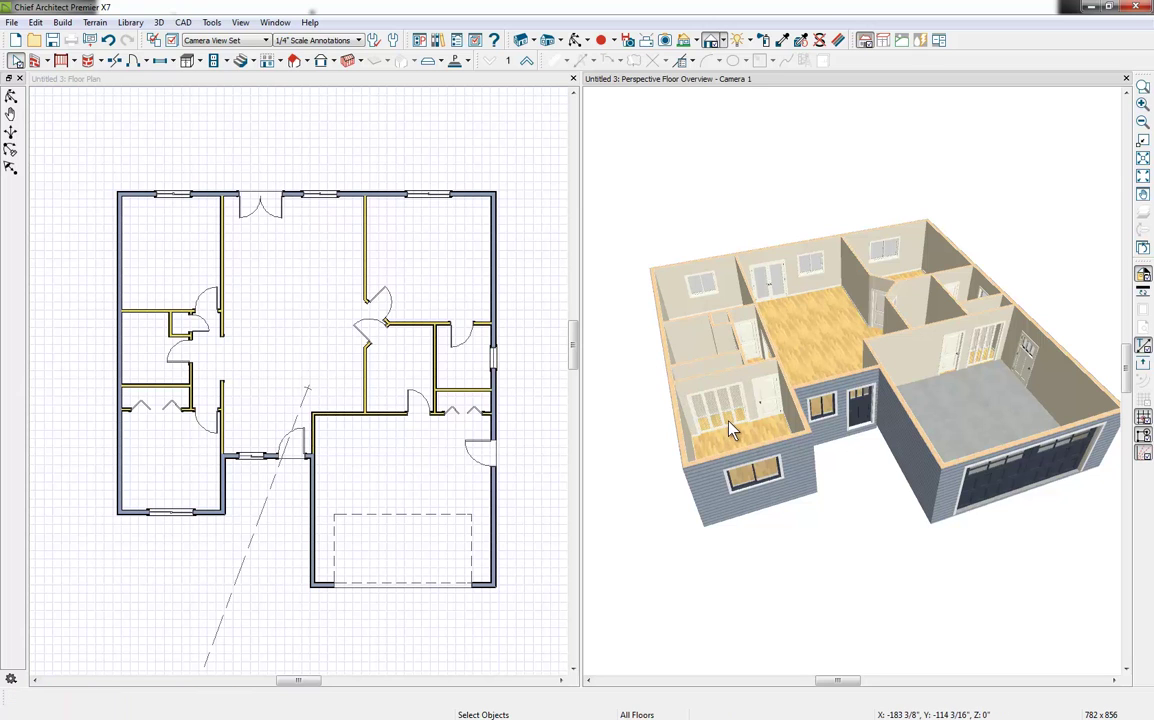
# - Set the door style of the bifold closet door in the front-left room to Panel in the 3D view
pyautogui.click(730, 428)
pyautogui.scroll(5, 729, 426)
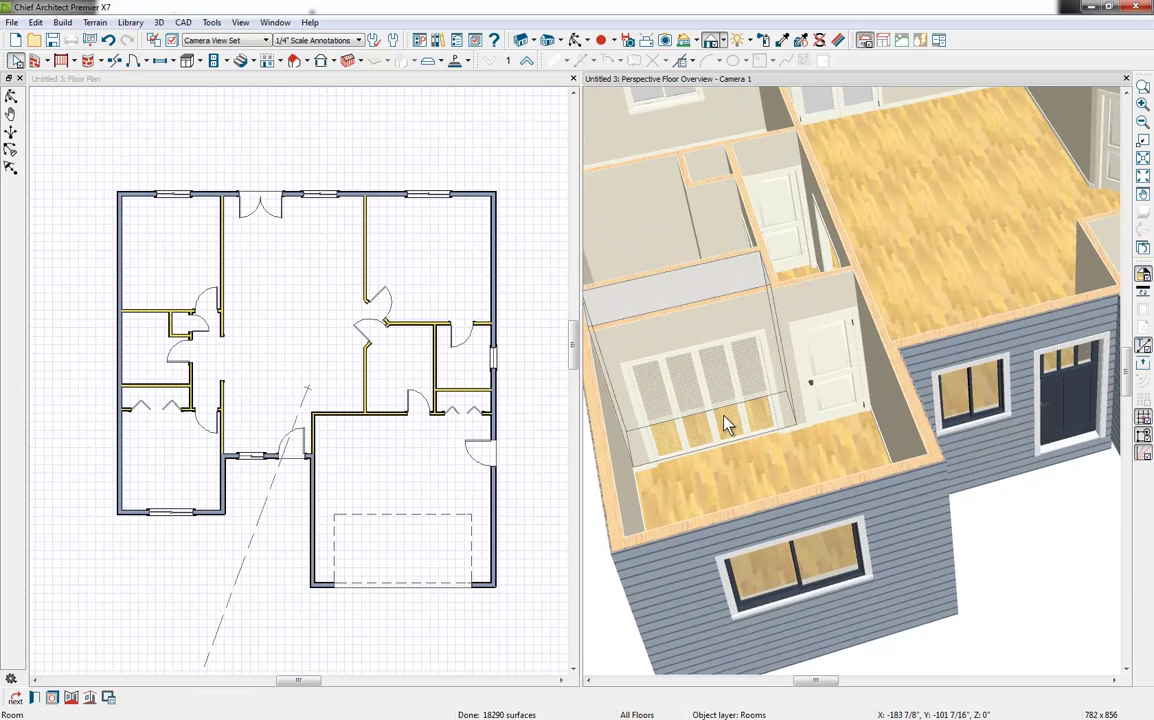
pyautogui.press('Tab')
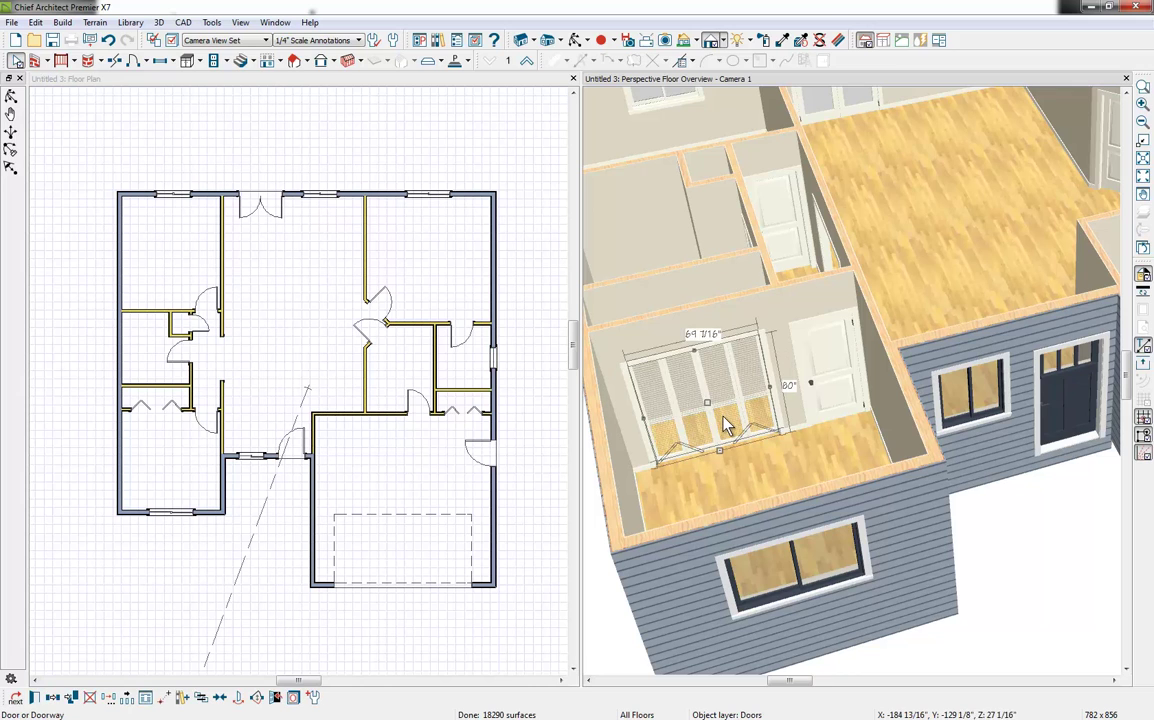
pyautogui.click(34, 698)
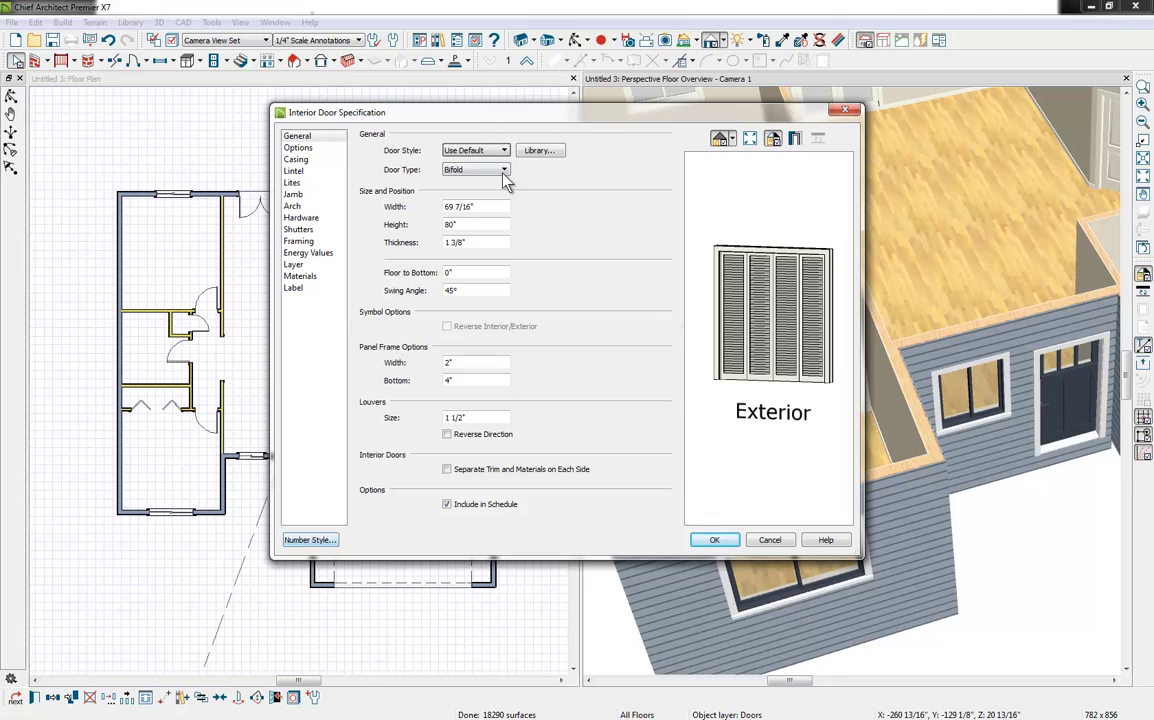
pyautogui.click(498, 152)
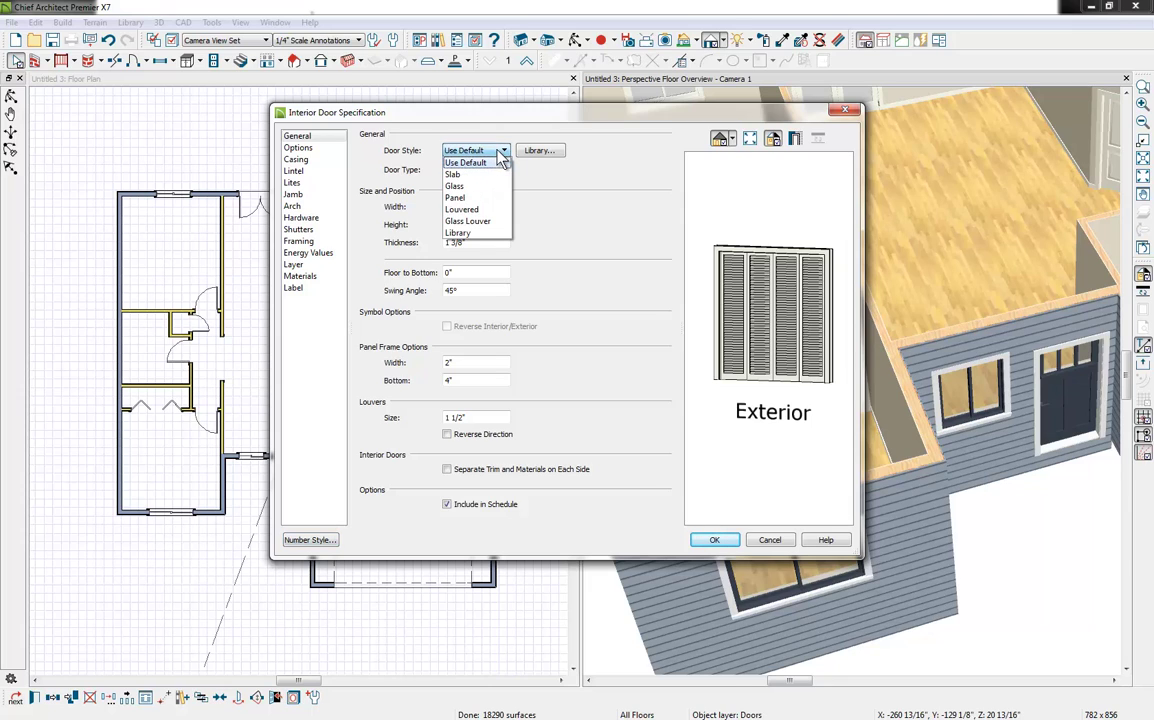
pyautogui.click(466, 199)
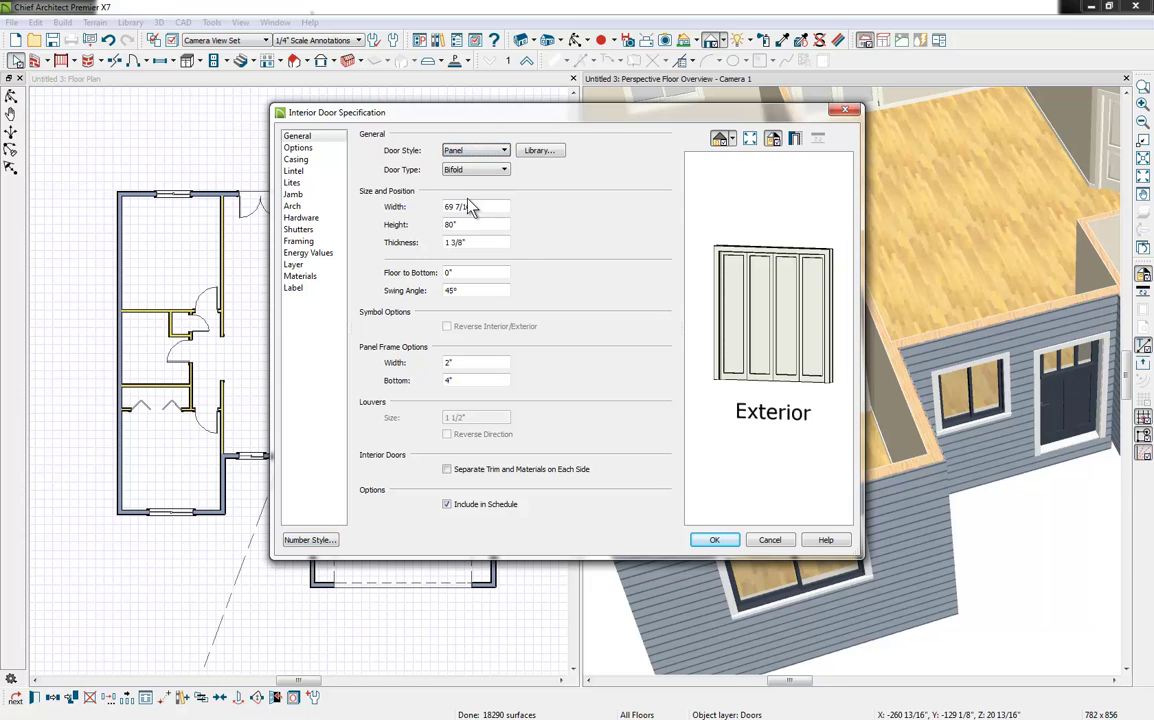
pyautogui.click(716, 540)
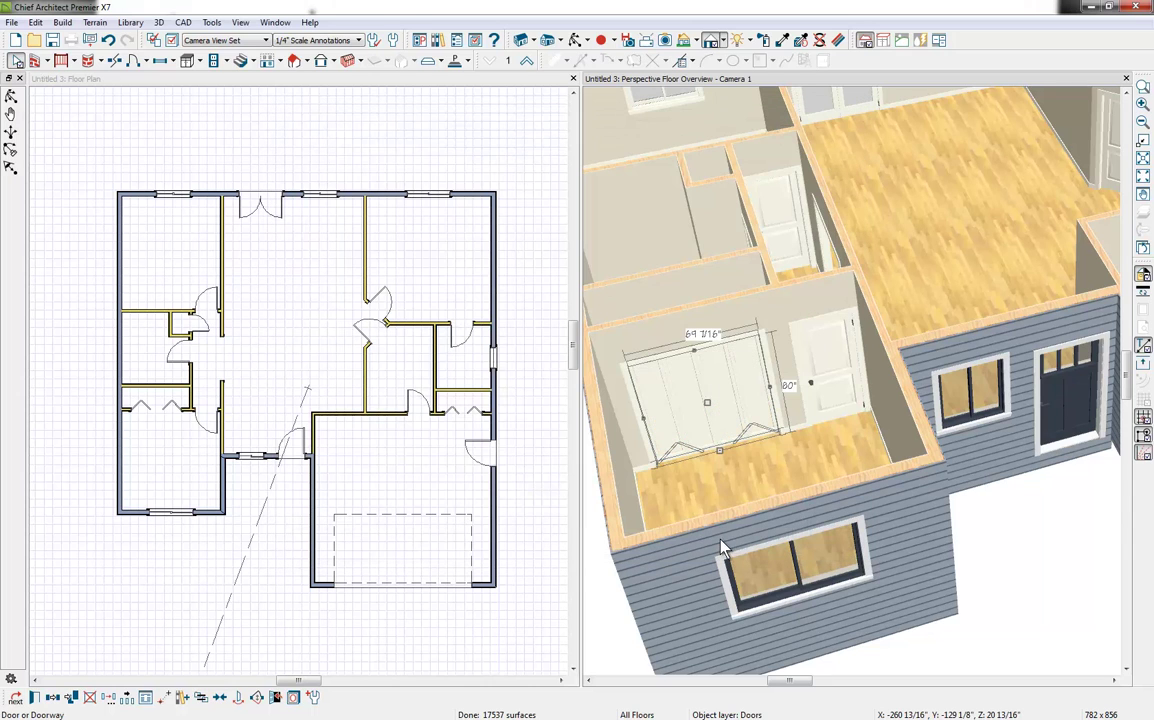
pyautogui.press('Escape')
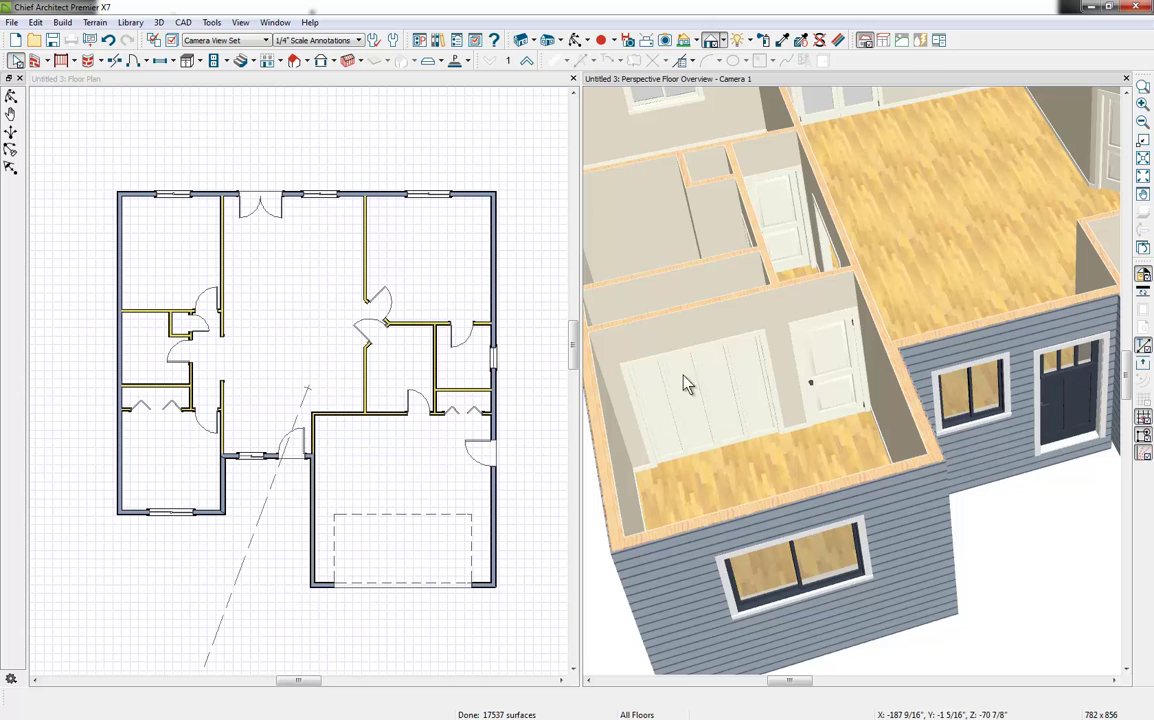
# - Copy the panel bifold door's properties with the Object Eyedropper and apply them to the louvered bifold door in the garage's back wall
pyautogui.scroll(-3, 785, 417)
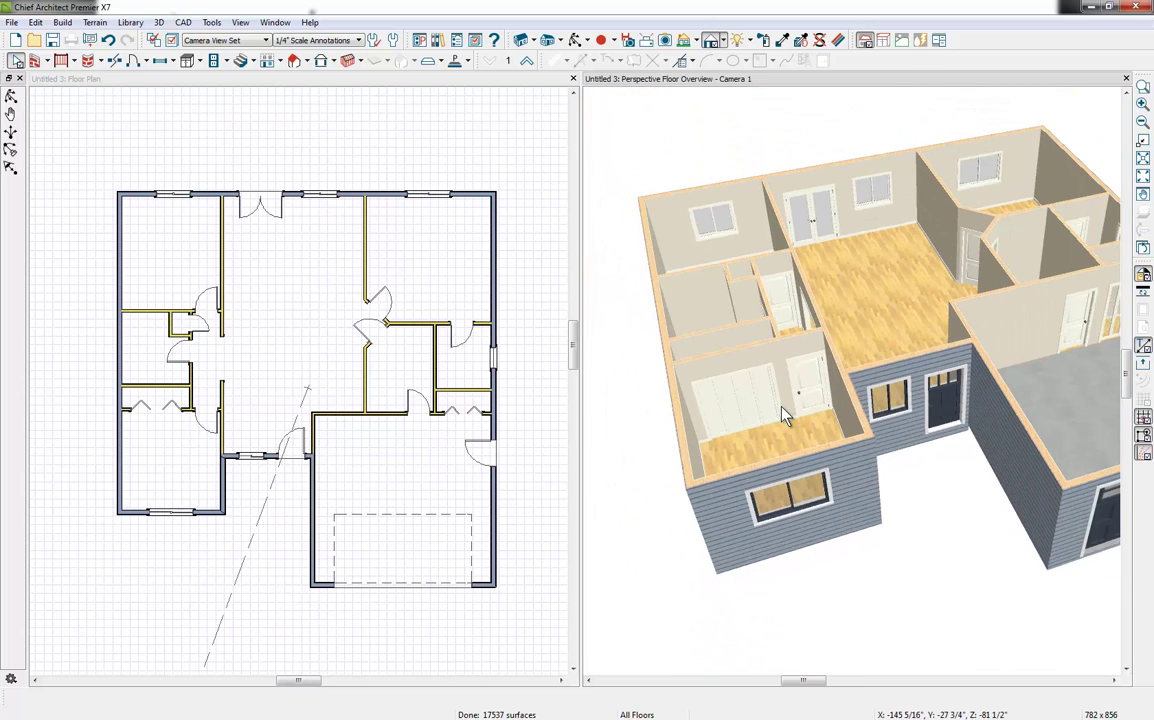
pyautogui.scroll(-2, 819, 422)
pyautogui.scroll(2, 899, 427)
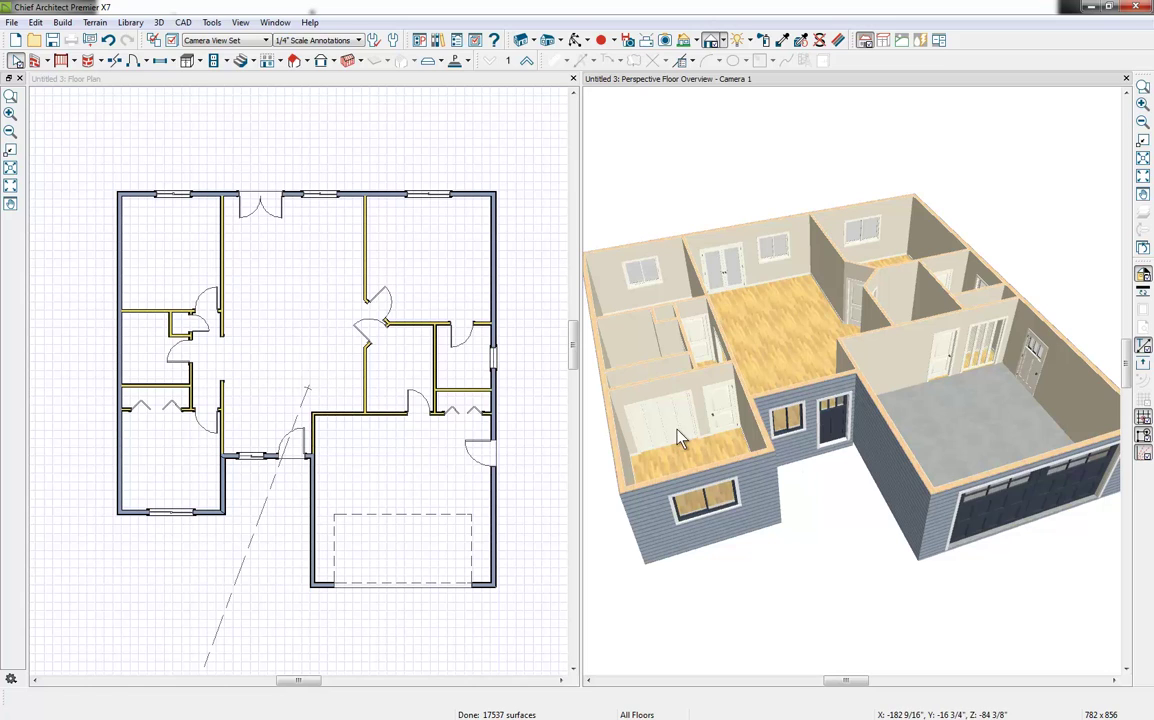
pyautogui.click(802, 42)
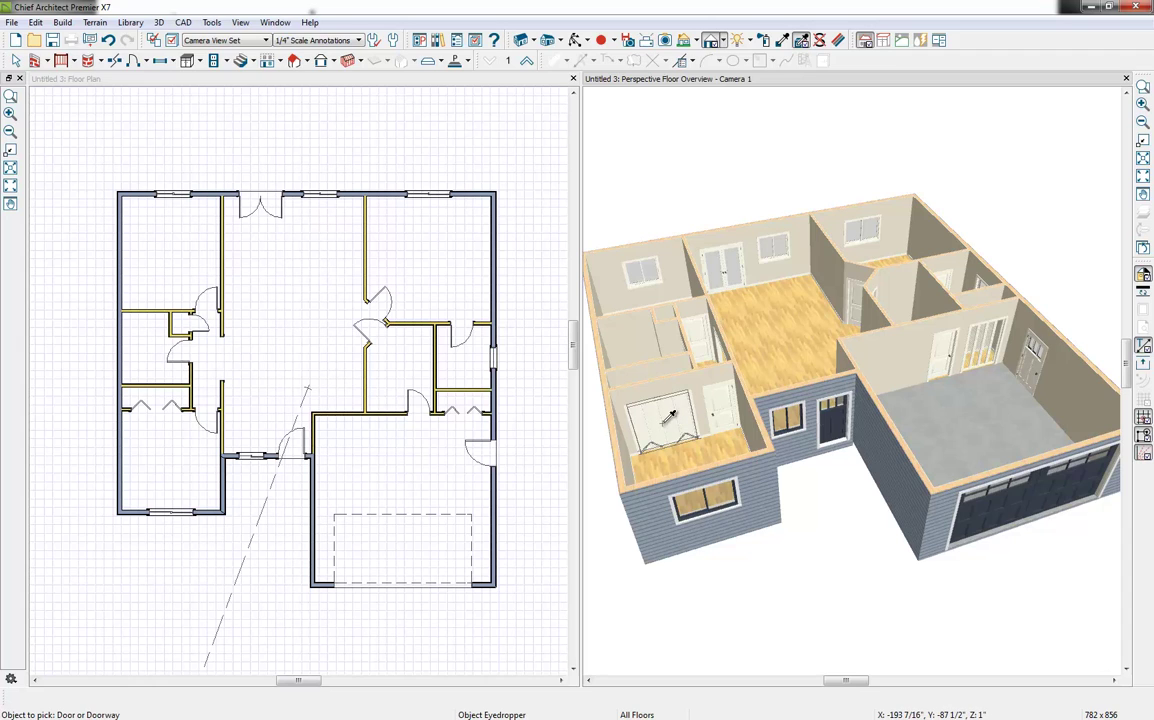
pyautogui.click(668, 418)
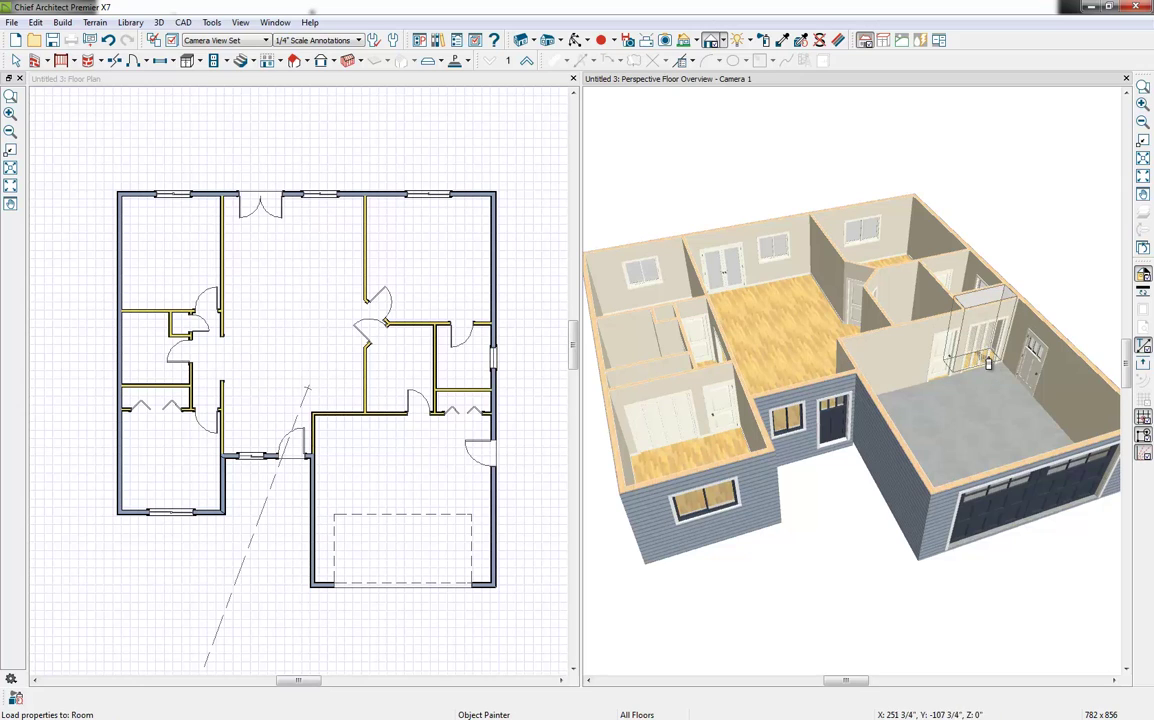
pyautogui.click(1009, 362)
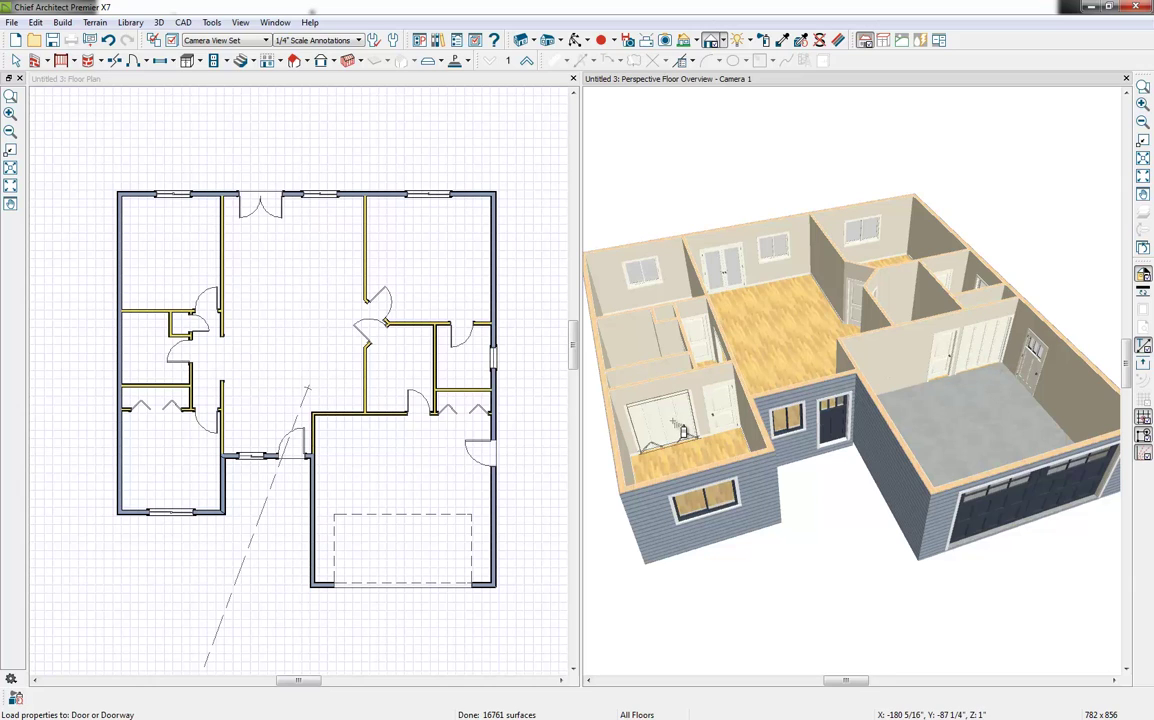
pyautogui.click(680, 430)
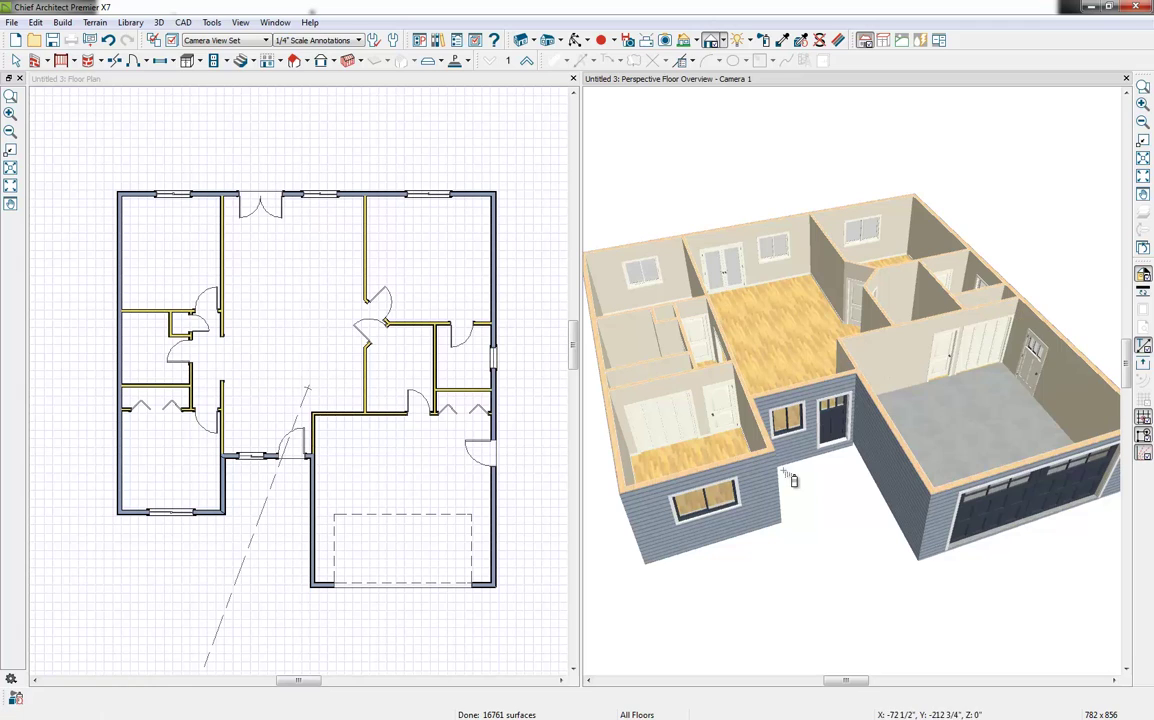
pyautogui.press('space')
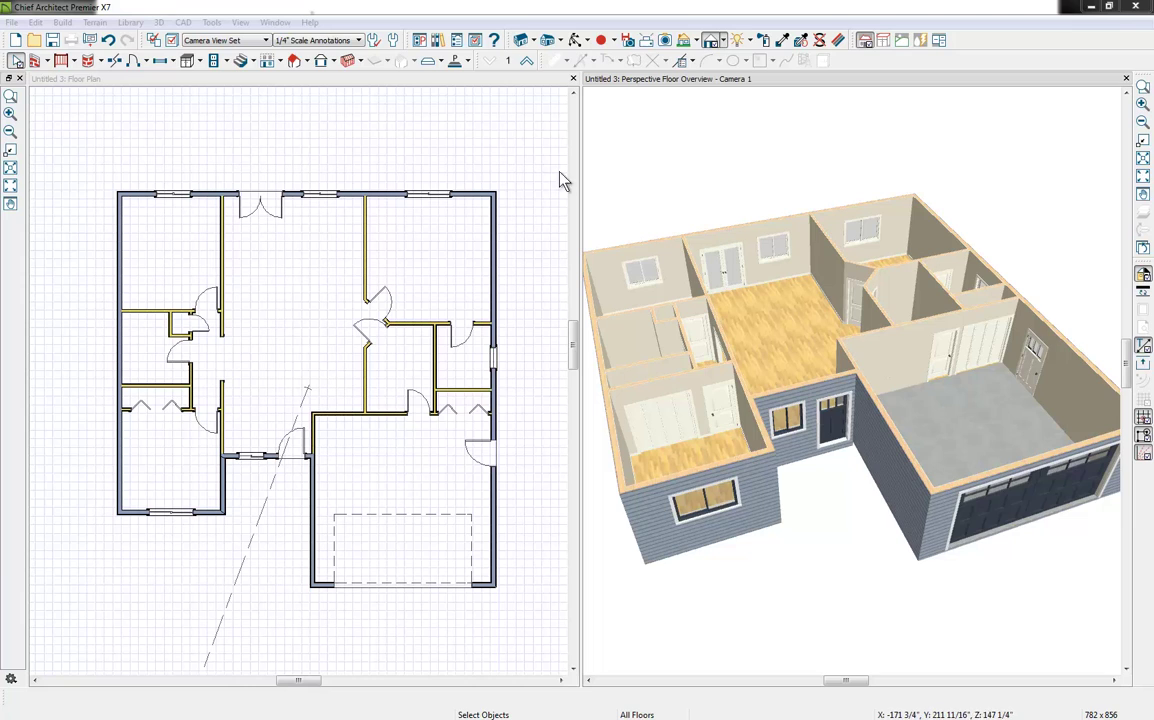
# - Set the absolute ceiling elevation to 97 1/8" in the Floor 1 defaults
pyautogui.click(394, 44)
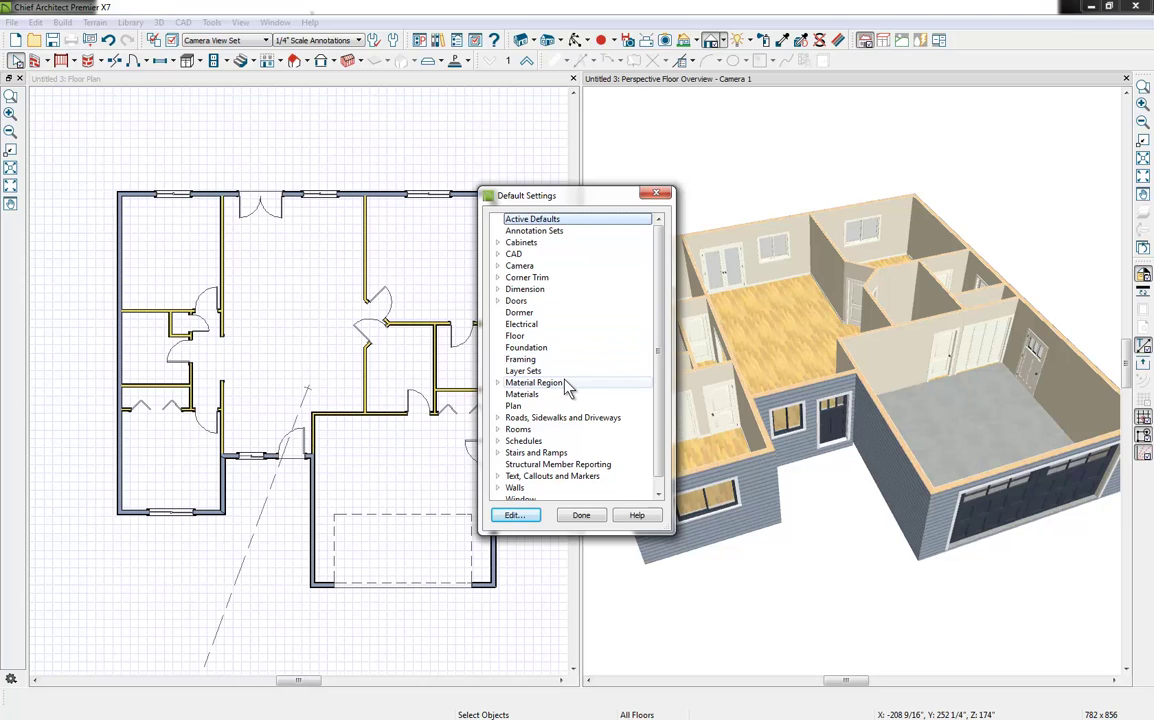
pyautogui.doubleClick(513, 338)
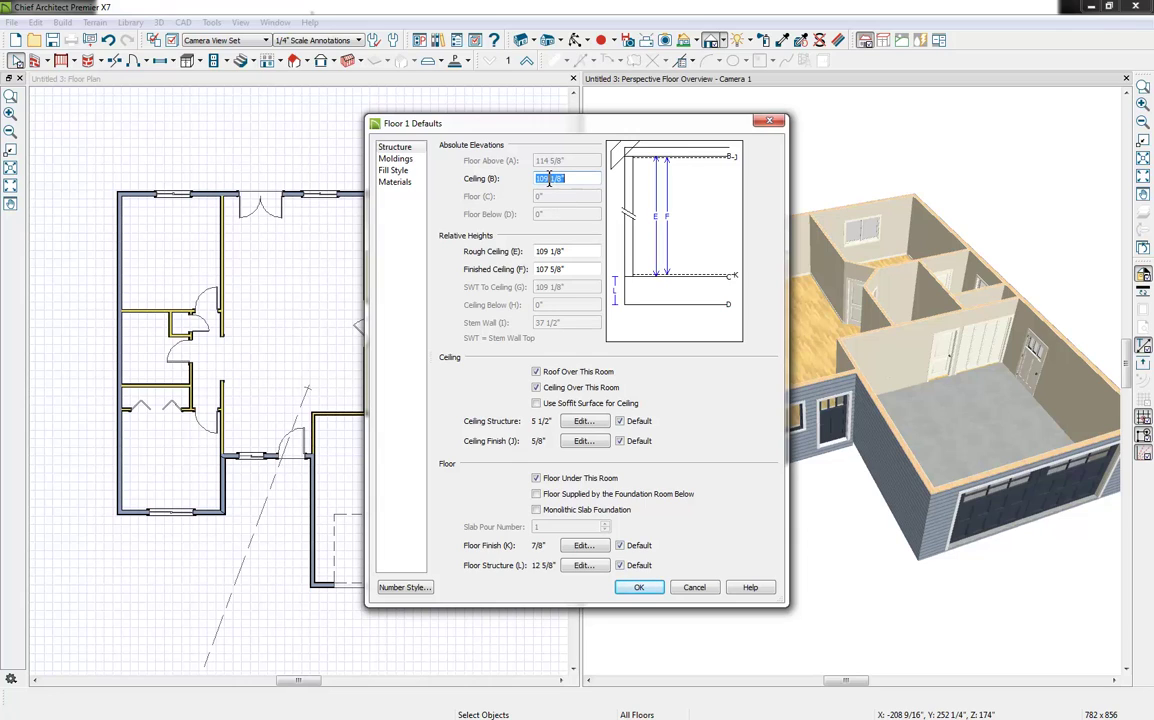
pyautogui.moveTo(550, 178); pyautogui.dragTo(535, 178)
pyautogui.write('97')
# - Review both layers of the default floor structure, accept its definition, and apply the Floor 1 defaults
pyautogui.click(583, 566)
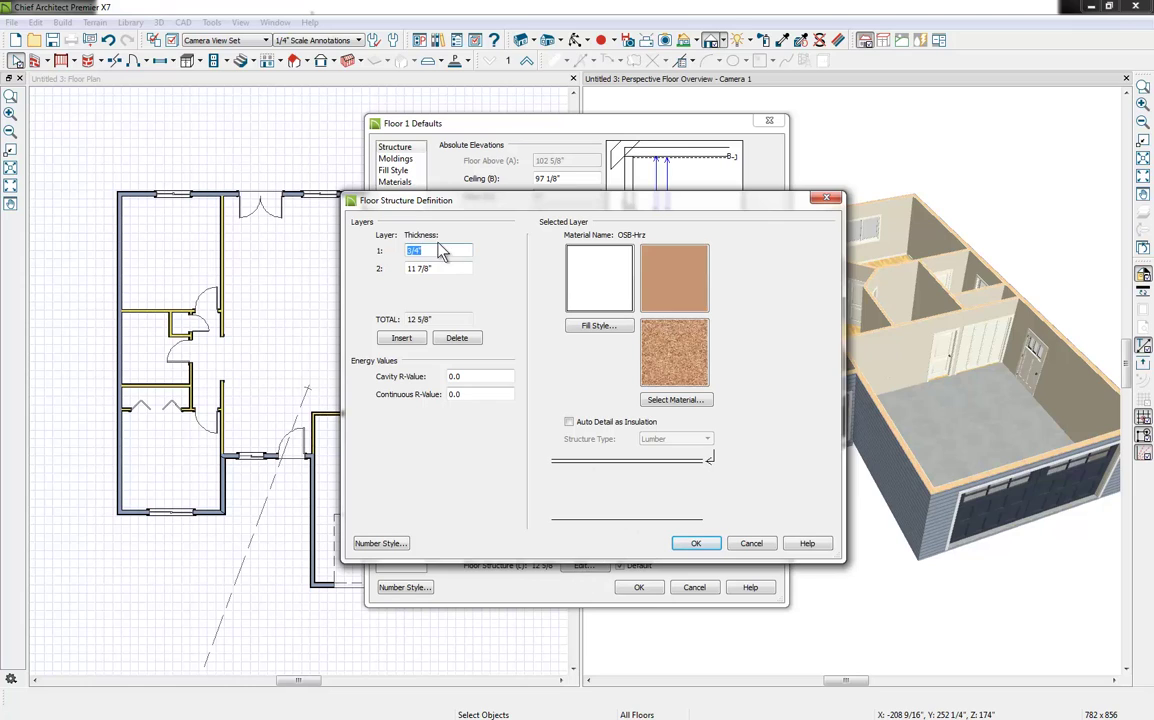
pyautogui.click(434, 251)
pyautogui.click(436, 268)
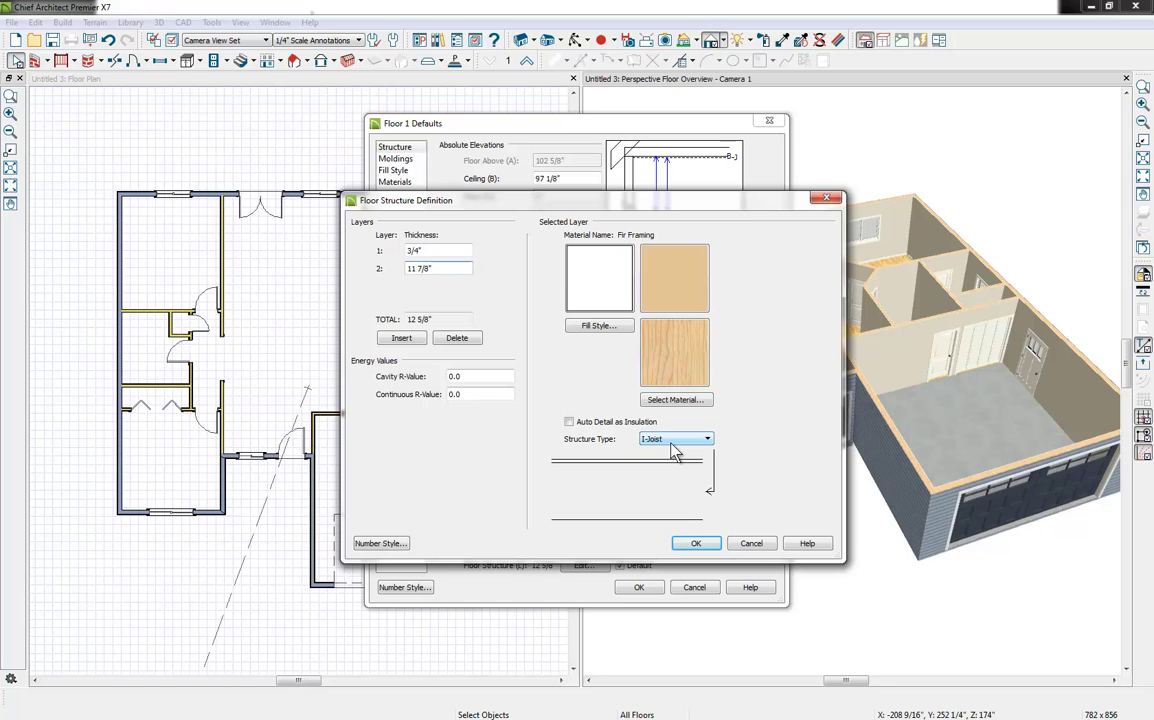
pyautogui.click(696, 543)
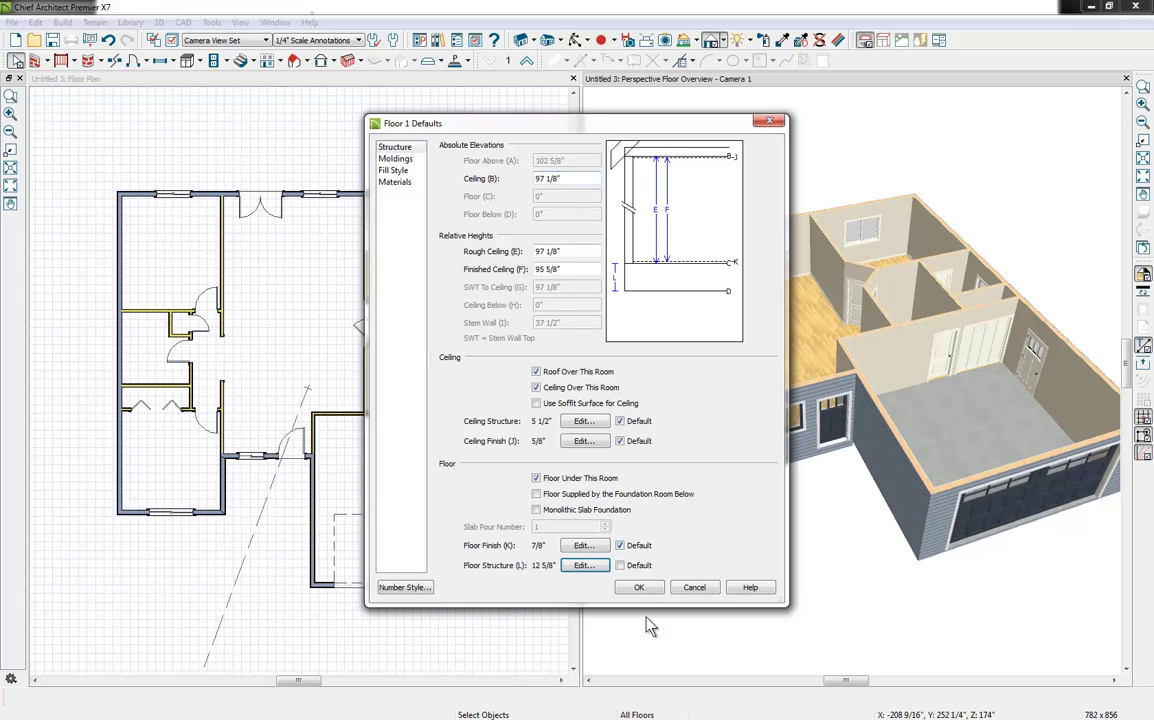
pyautogui.click(643, 589)
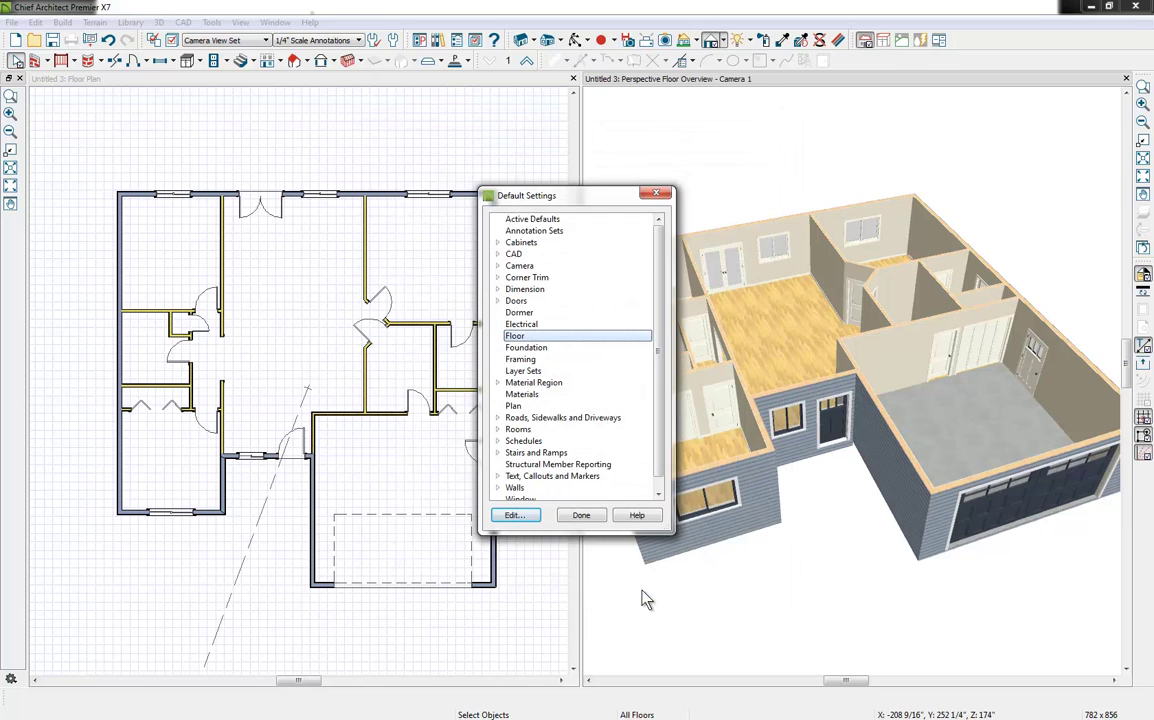
pyautogui.click(580, 518)
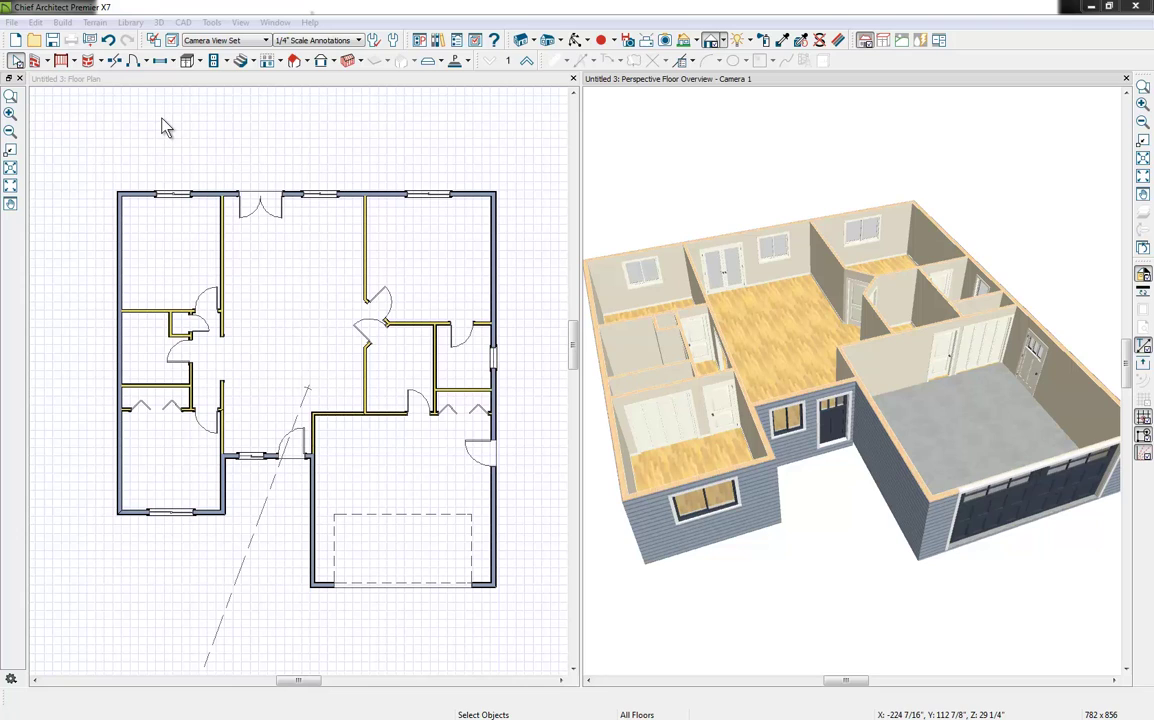
# - Copy the Siding-6 wall type in the exterior wall defaults and name the copy "Siding-6, Existing"
pyautogui.doubleClick(35, 62)
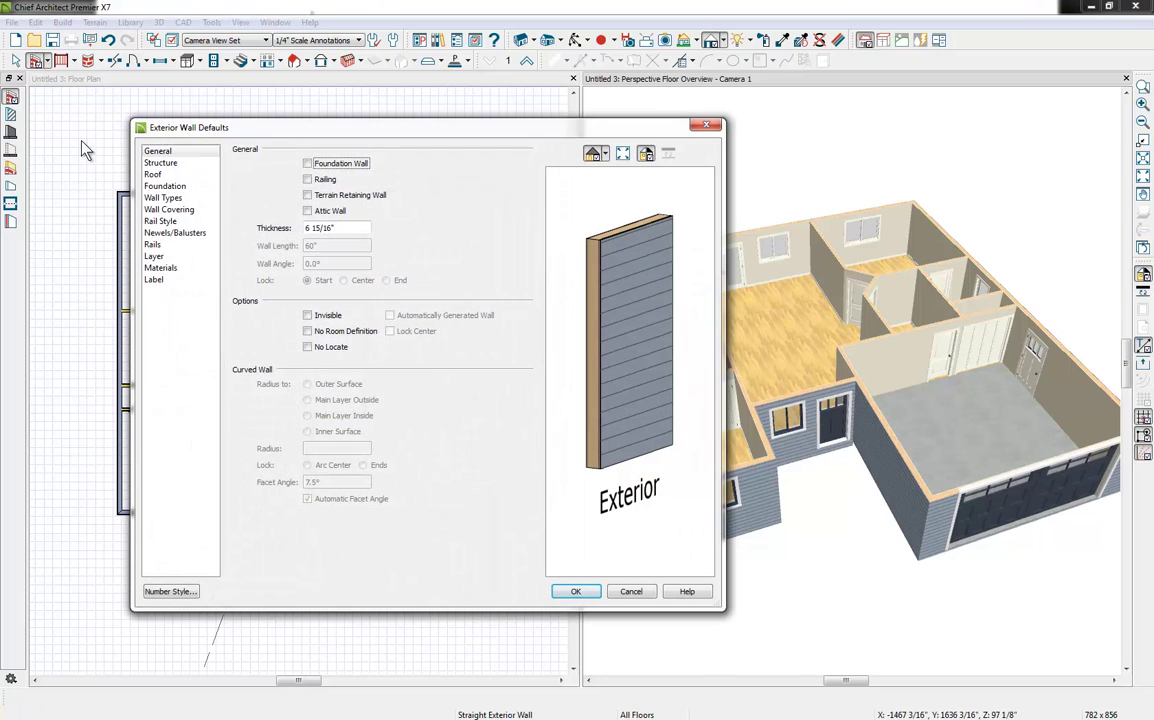
pyautogui.click(164, 199)
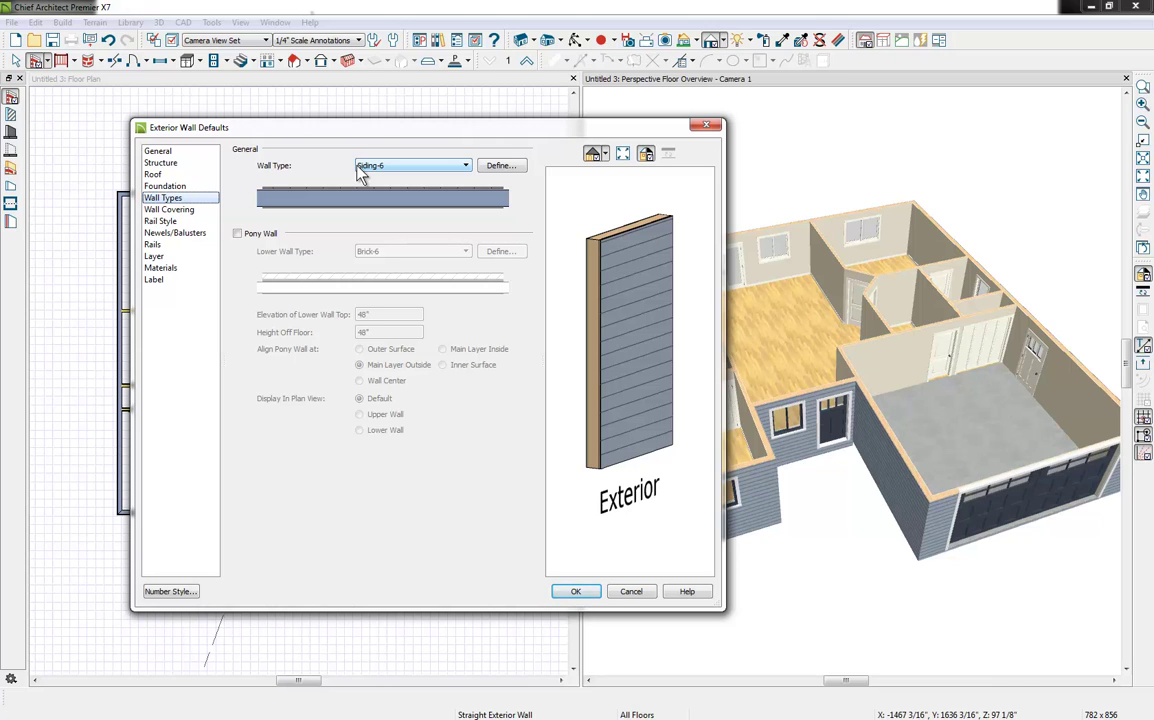
pyautogui.click(500, 166)
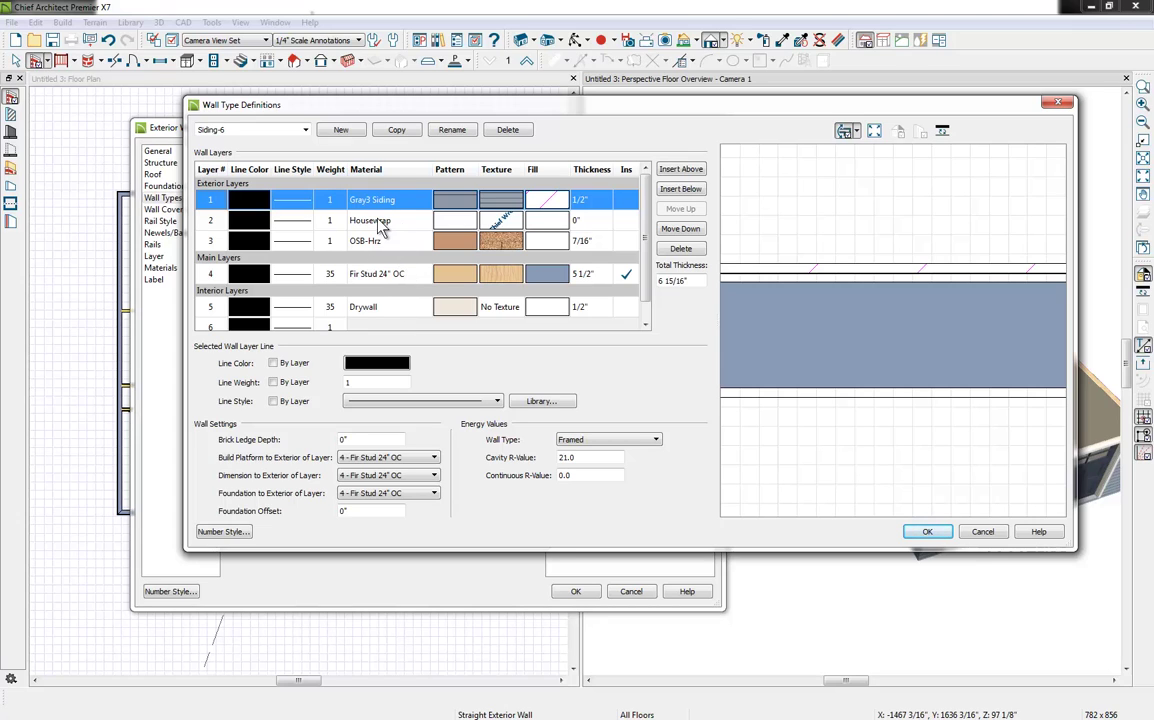
pyautogui.click(395, 131)
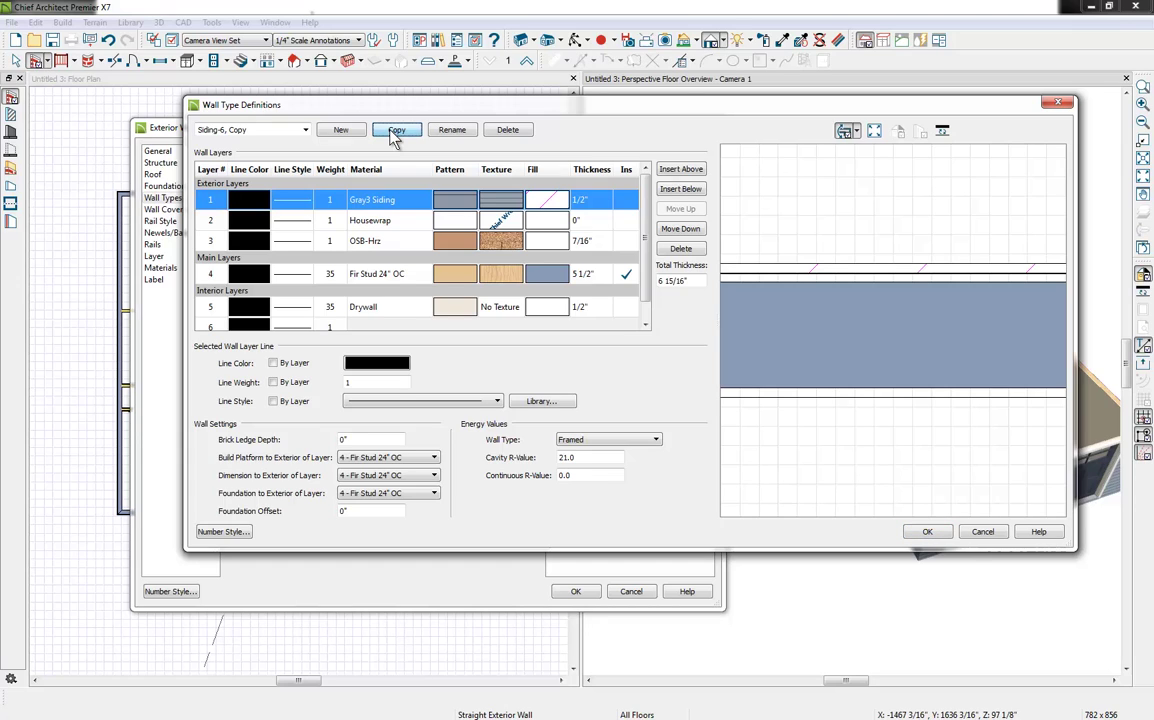
pyautogui.moveTo(249, 130); pyautogui.dragTo(231, 130)
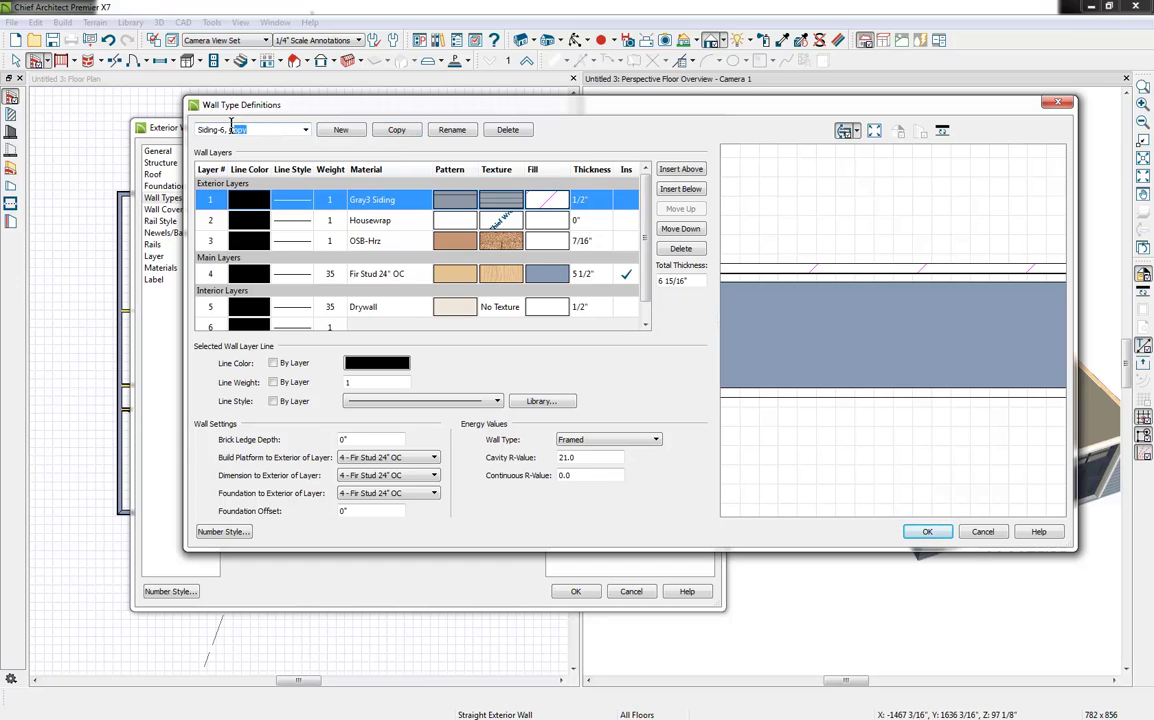
pyautogui.write('Existing')
# - Set the fill color of the Fir Stud 24" OC layer in Siding-6, Existing to white and apply the exterior wall defaults
pyautogui.click(539, 278)
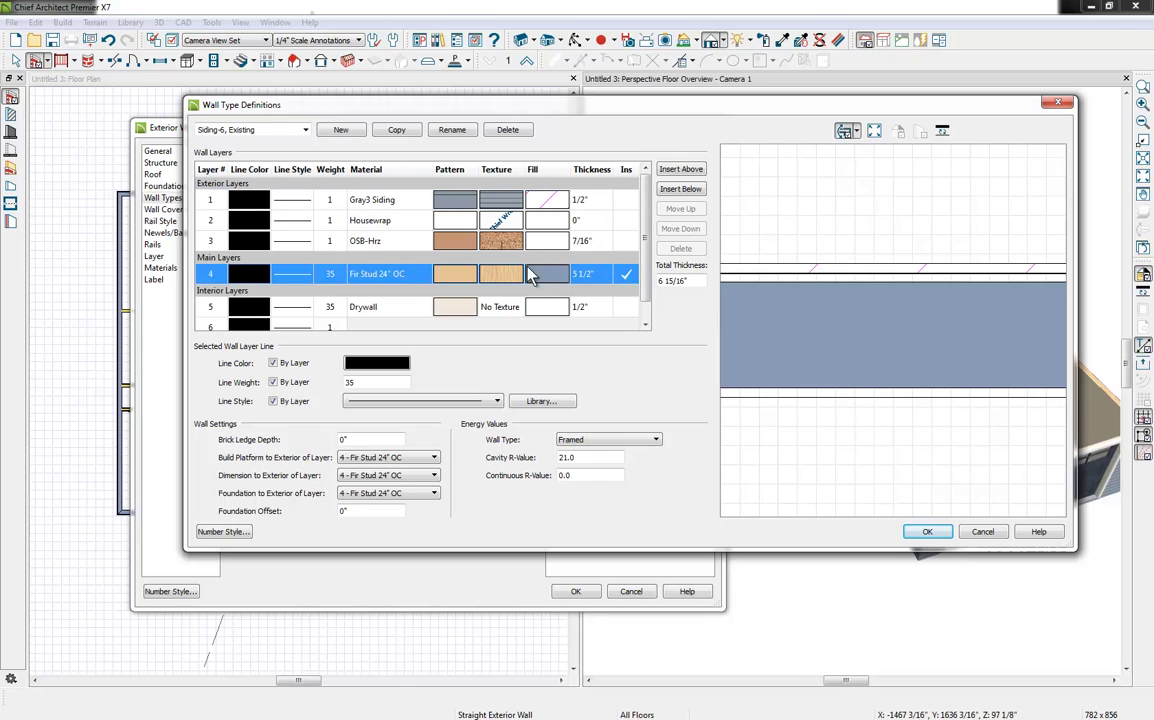
pyautogui.click(548, 281)
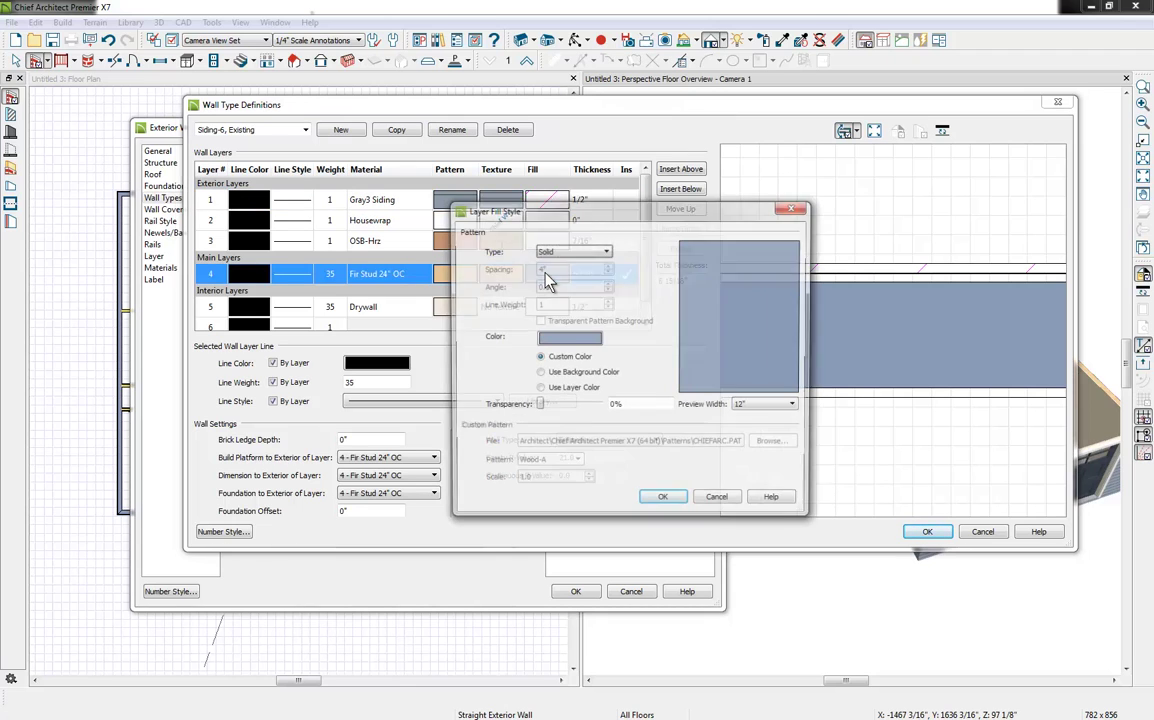
pyautogui.click(570, 340)
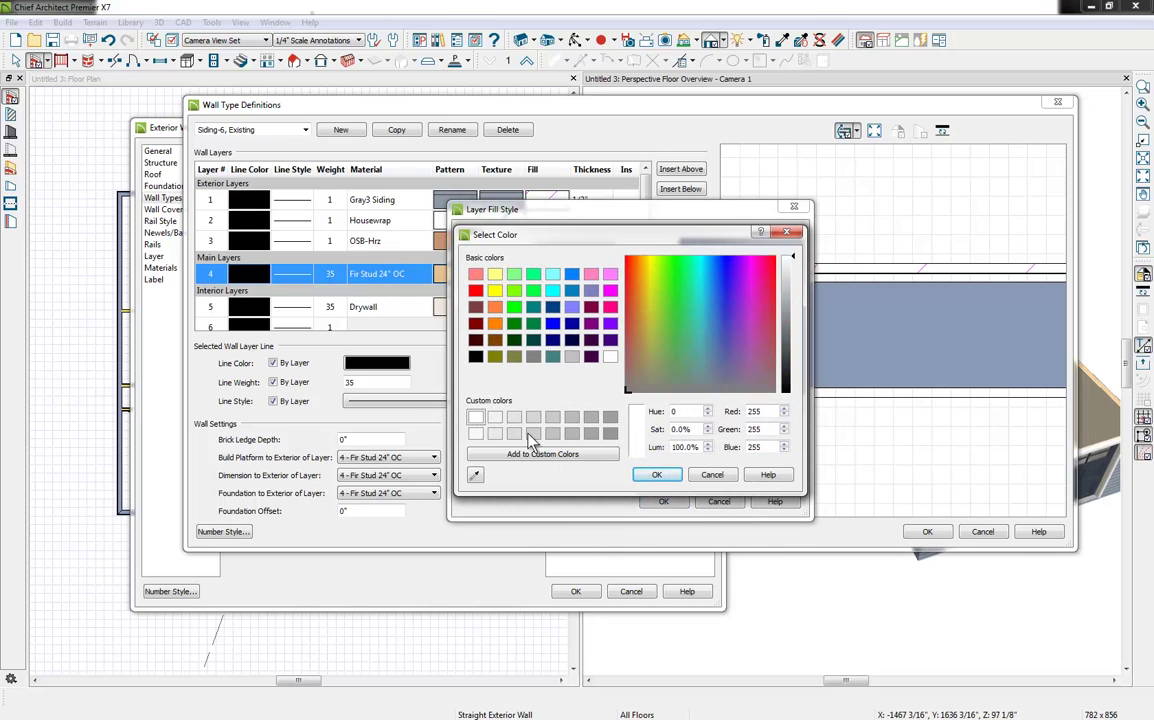
pyautogui.click(475, 416)
pyautogui.click(656, 477)
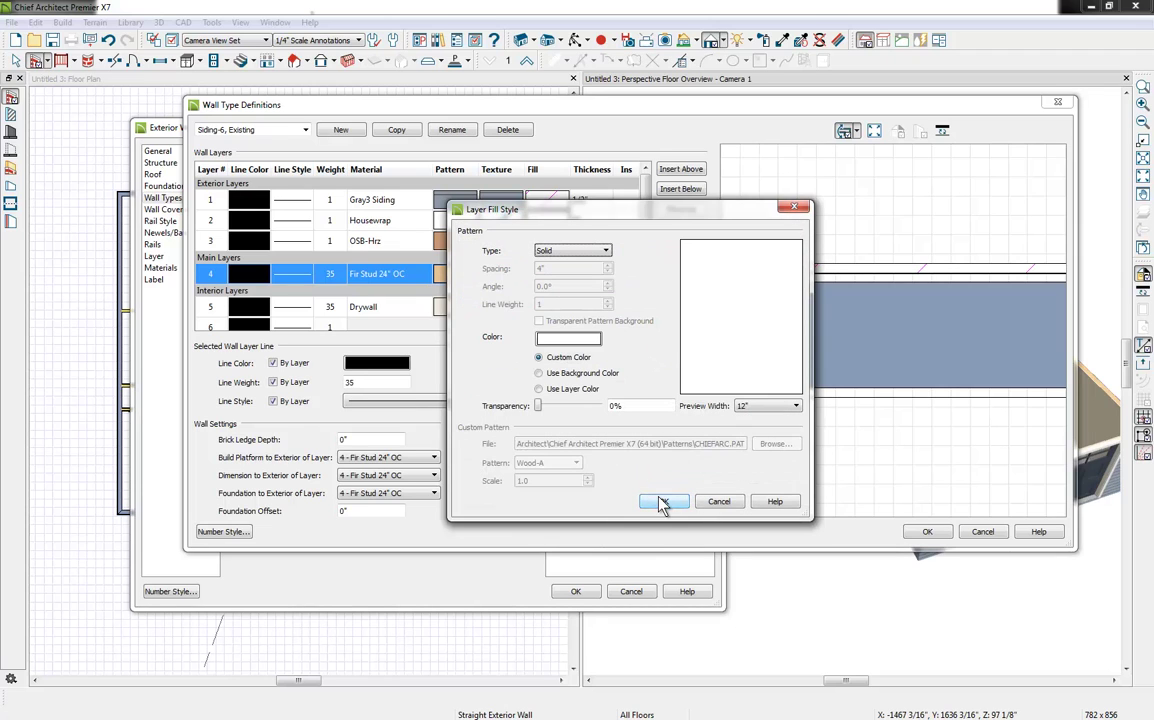
pyautogui.click(662, 501)
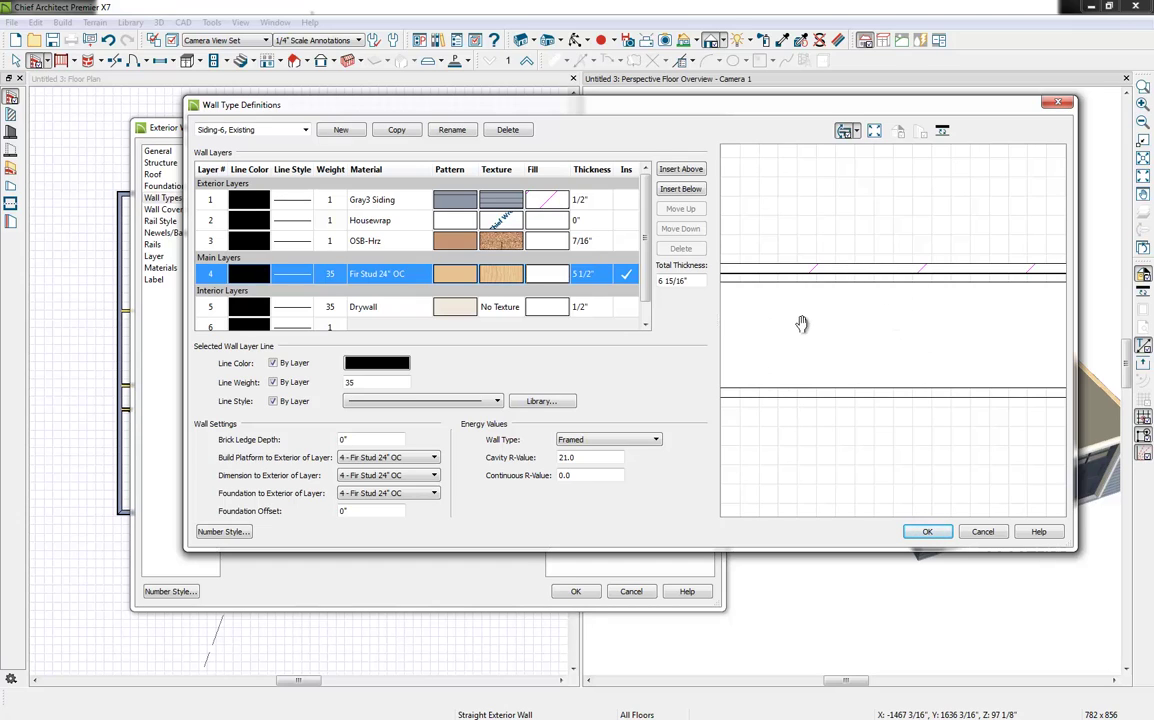
pyautogui.click(926, 533)
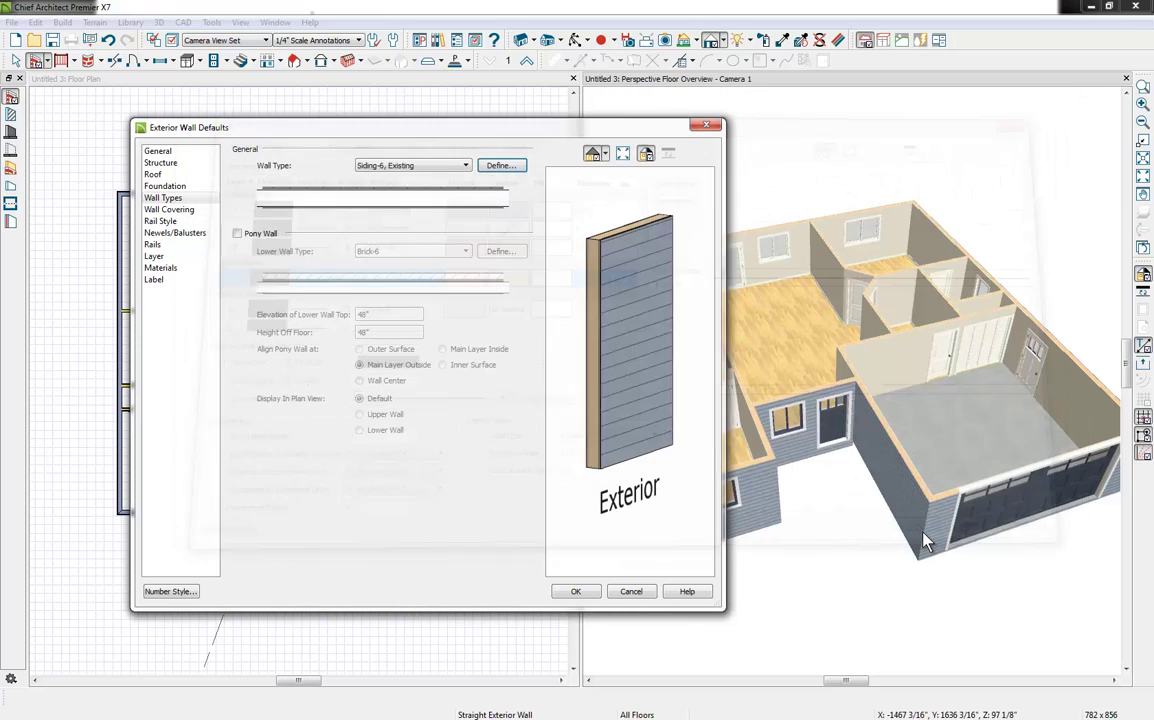
pyautogui.click(577, 592)
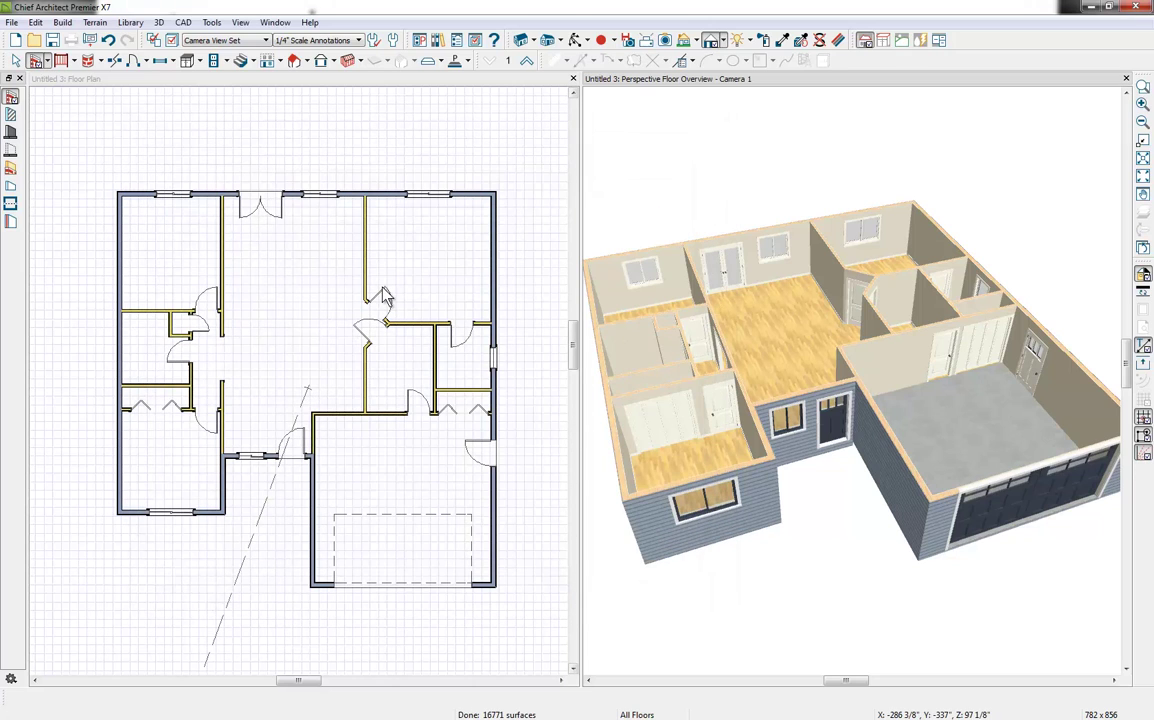
# - Copy the Interior-4 wall type in the interior wall defaults and name the copy "Interior-4, Existing"
pyautogui.click(48, 62)
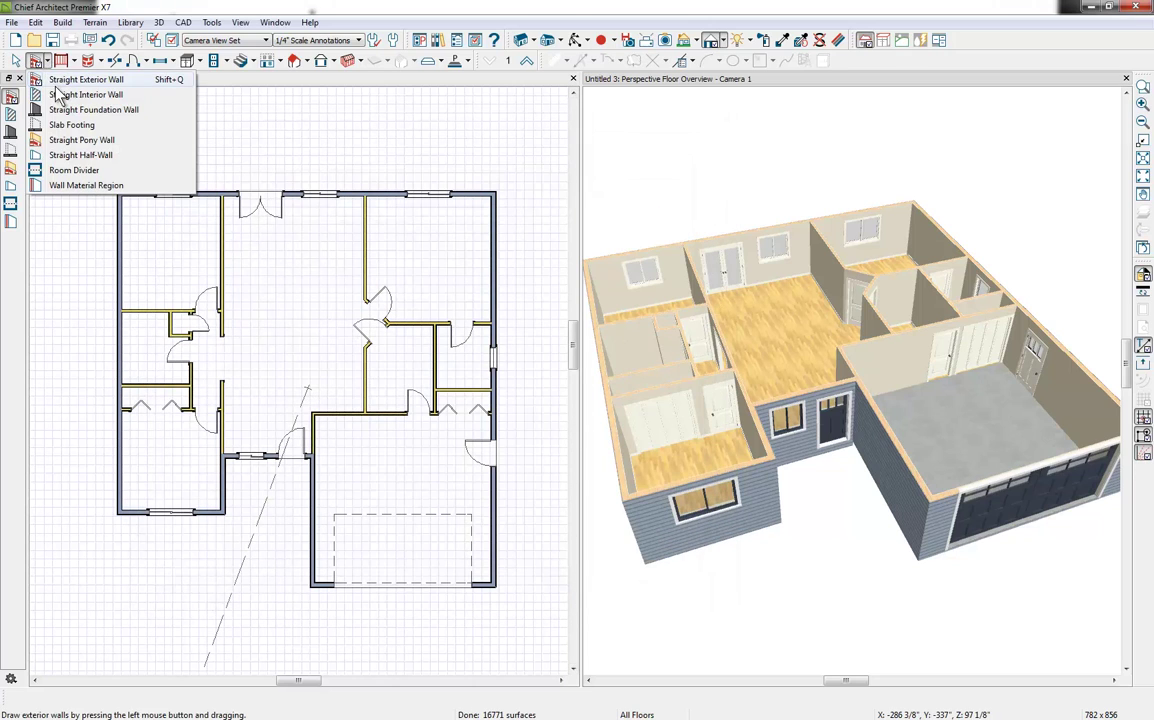
pyautogui.click(60, 94)
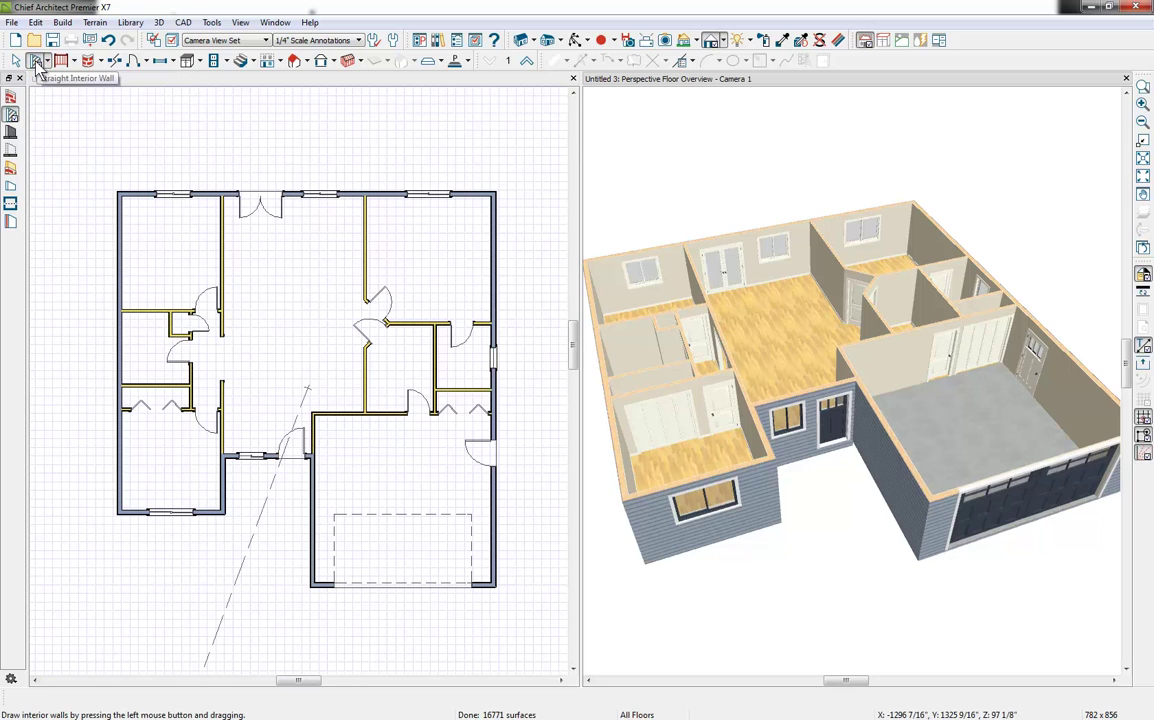
pyautogui.doubleClick(37, 62)
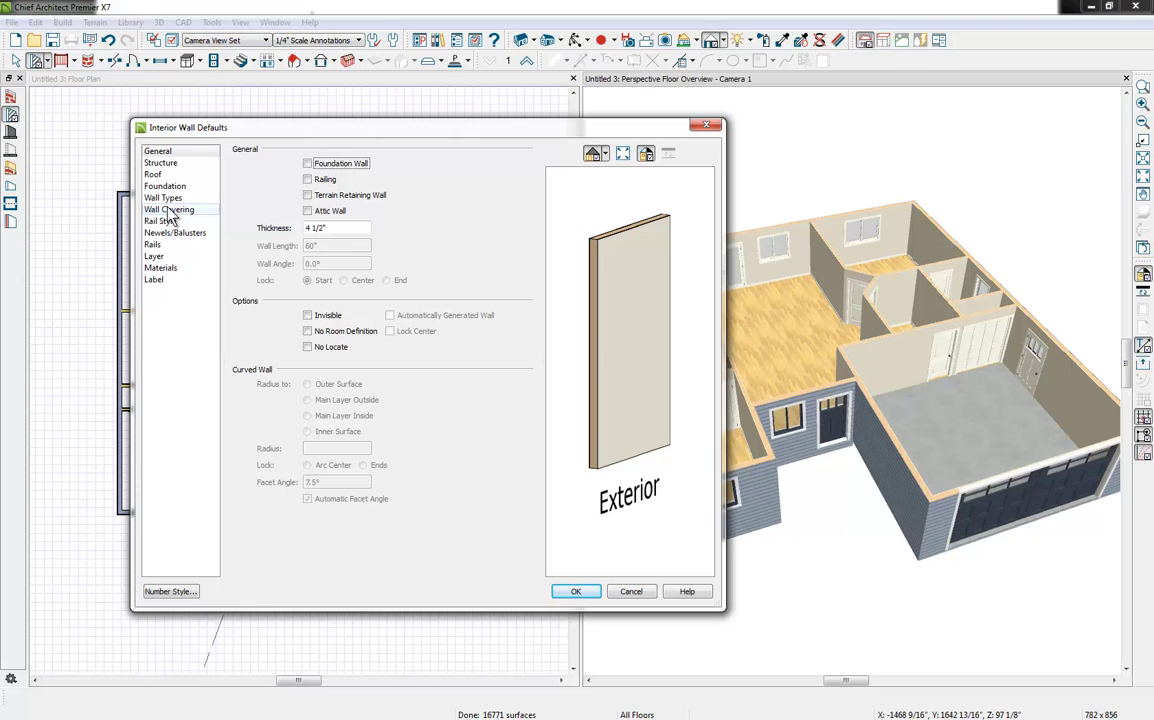
pyautogui.click(165, 199)
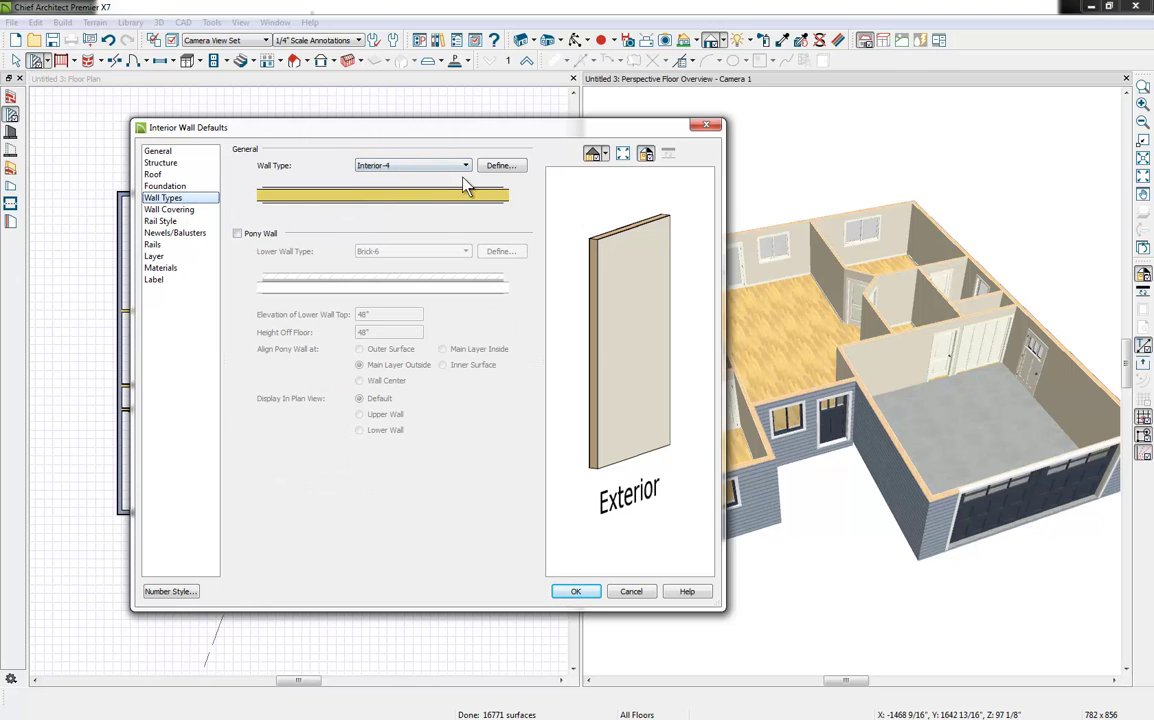
pyautogui.click(502, 168)
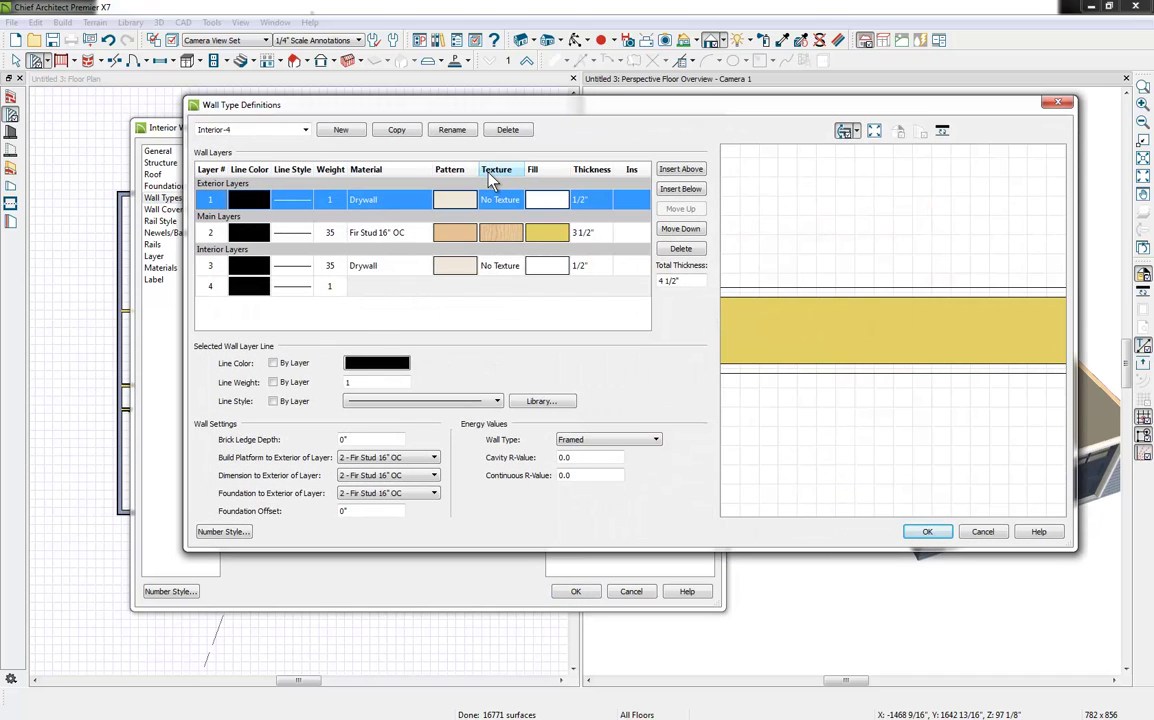
pyautogui.click(399, 132)
pyautogui.moveTo(253, 129); pyautogui.dragTo(237, 129)
pyautogui.write('Existing')
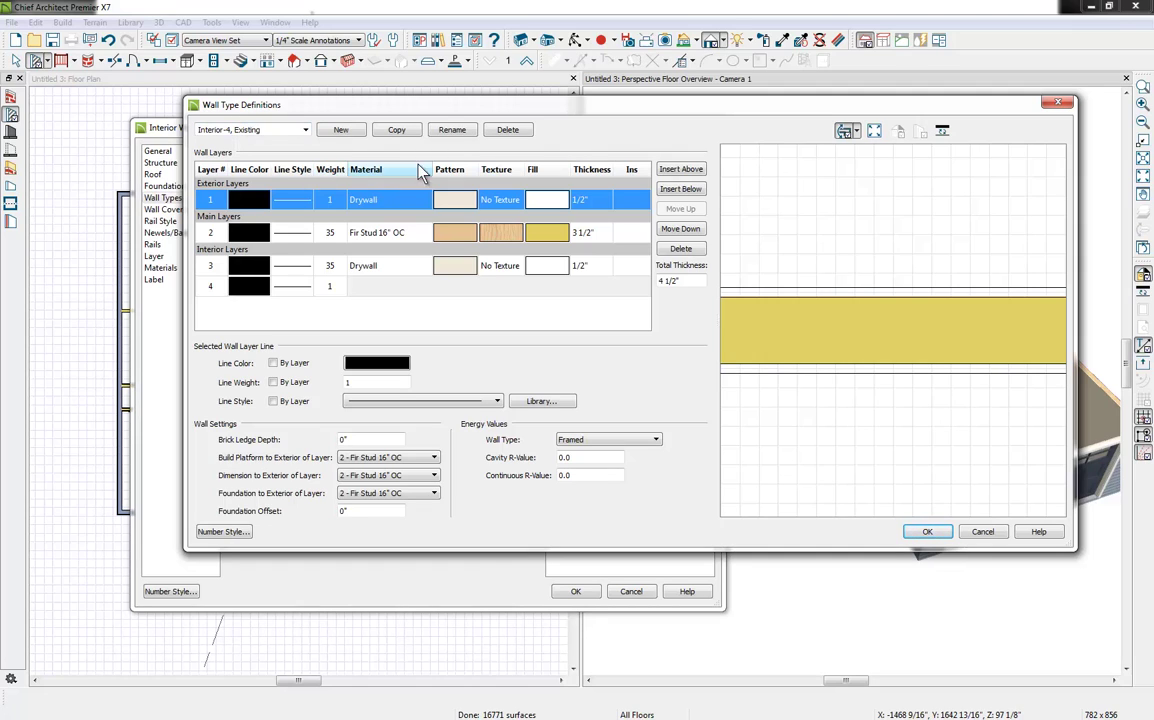
# - Set the fill color of the Fir Stud 16" OC layer in Interior-4, Existing to white and accept the wall type definition
pyautogui.click(548, 233)
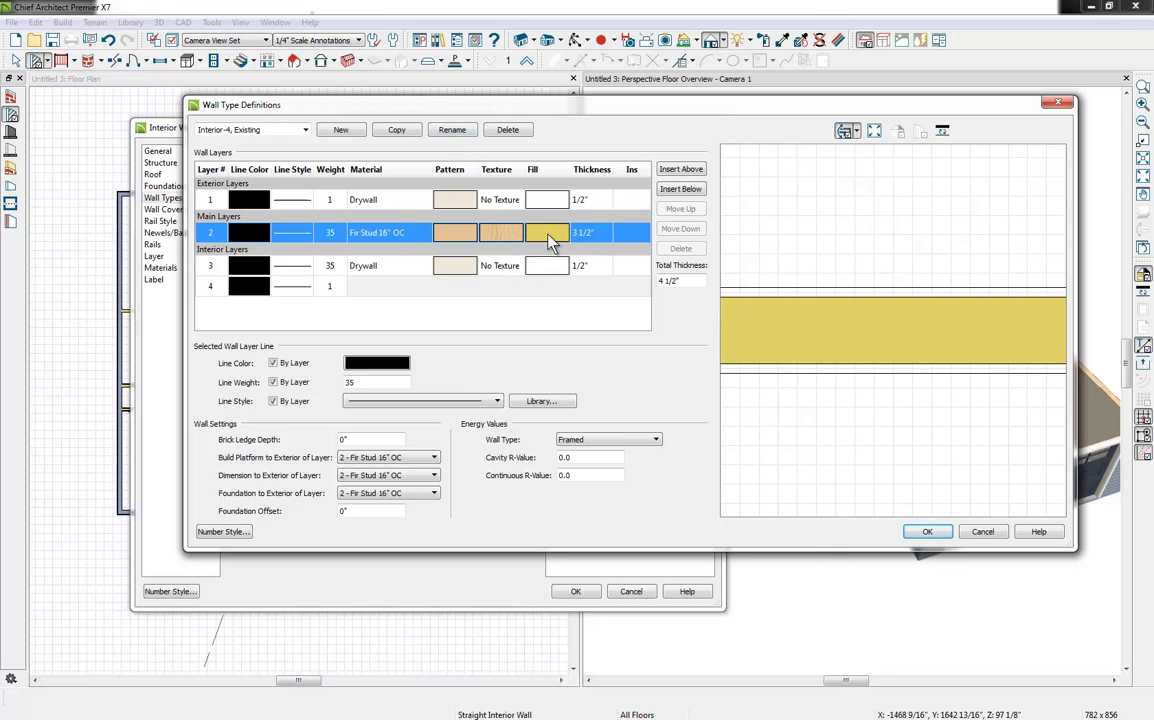
pyautogui.click(550, 238)
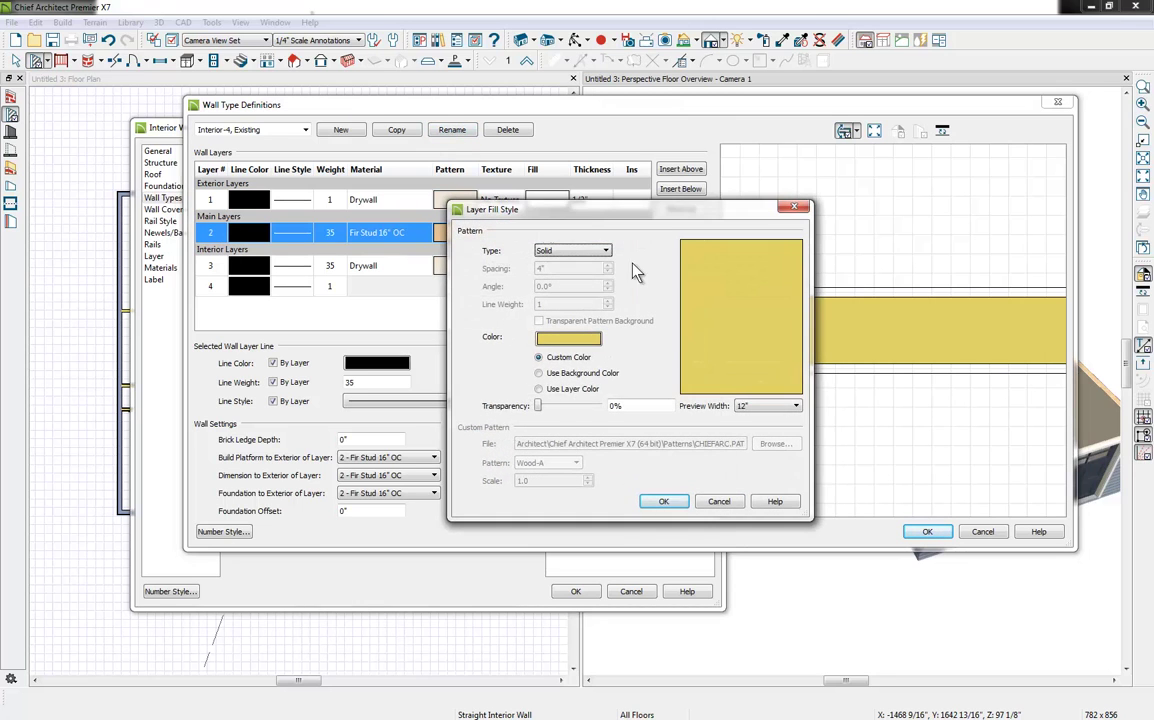
pyautogui.click(549, 337)
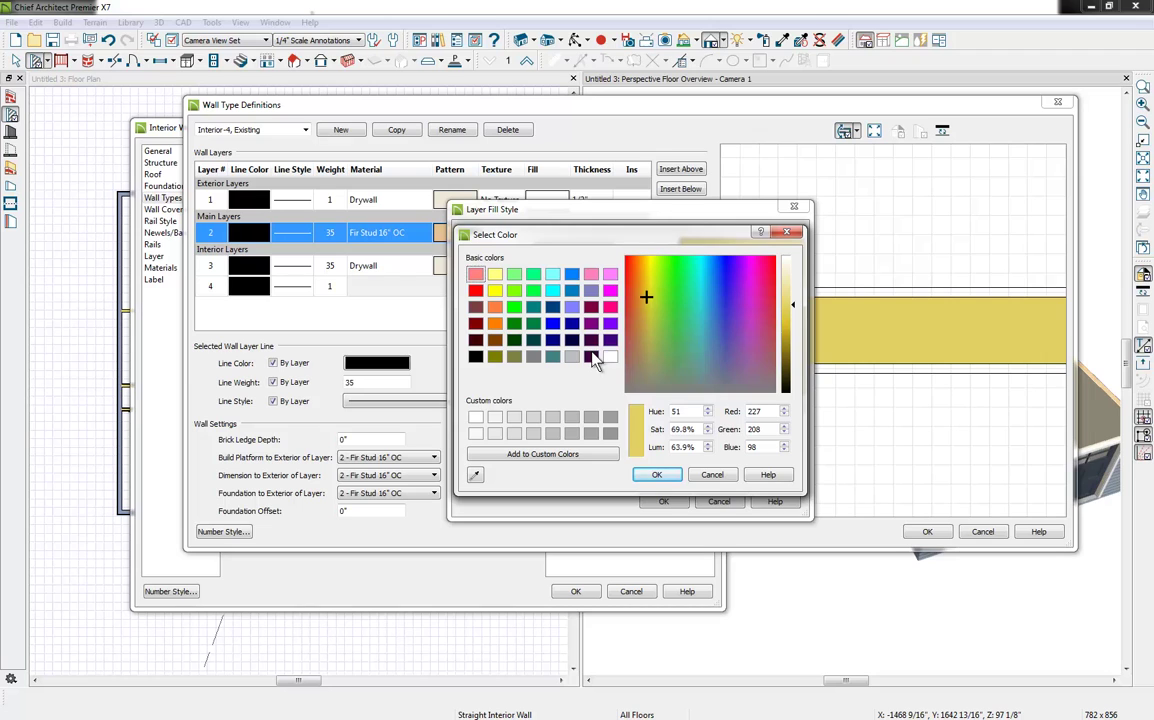
pyautogui.click(610, 357)
pyautogui.click(657, 475)
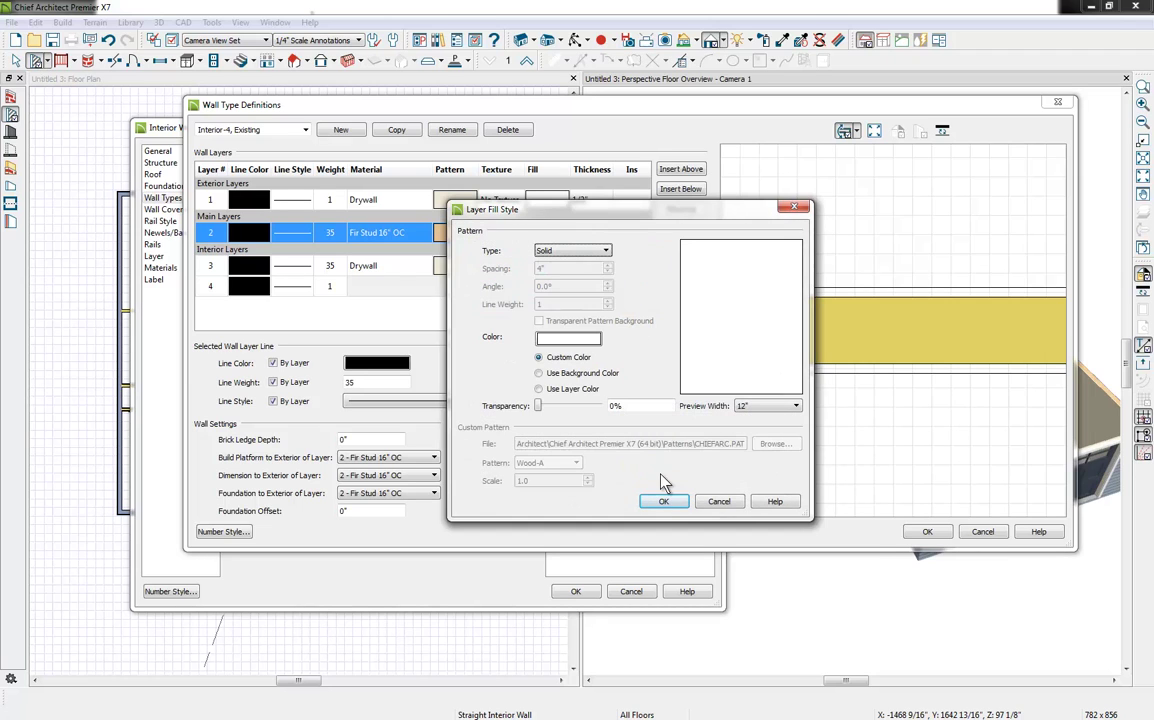
pyautogui.click(663, 501)
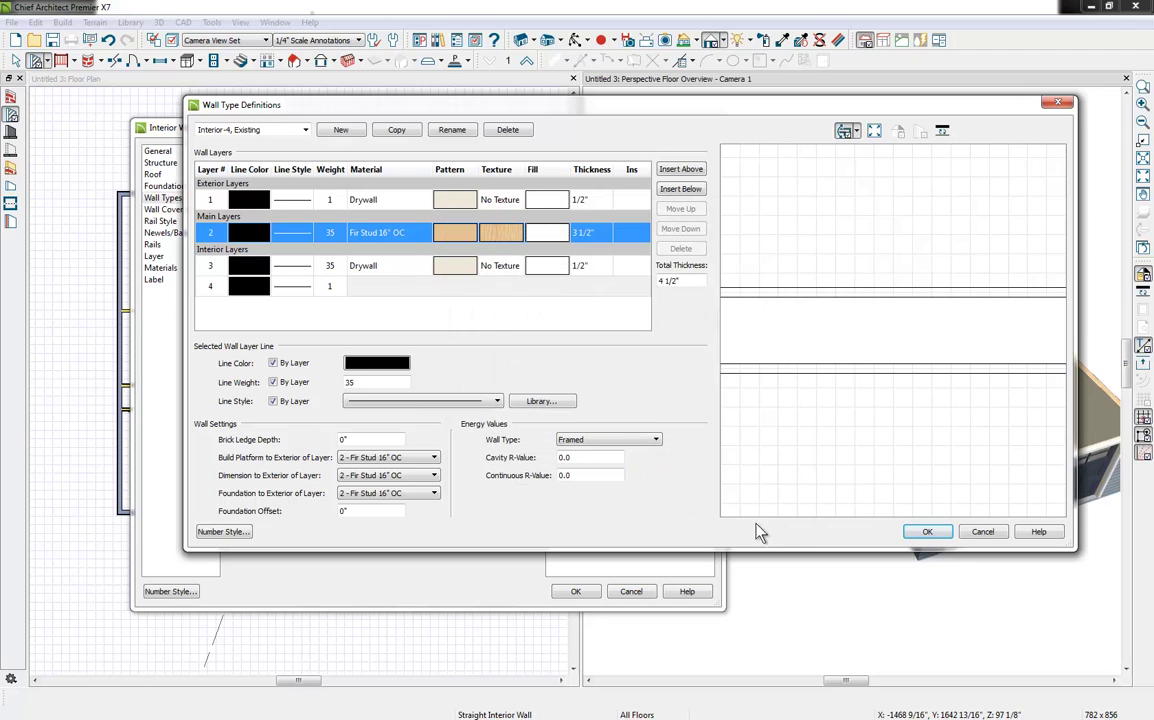
pyautogui.click(927, 532)
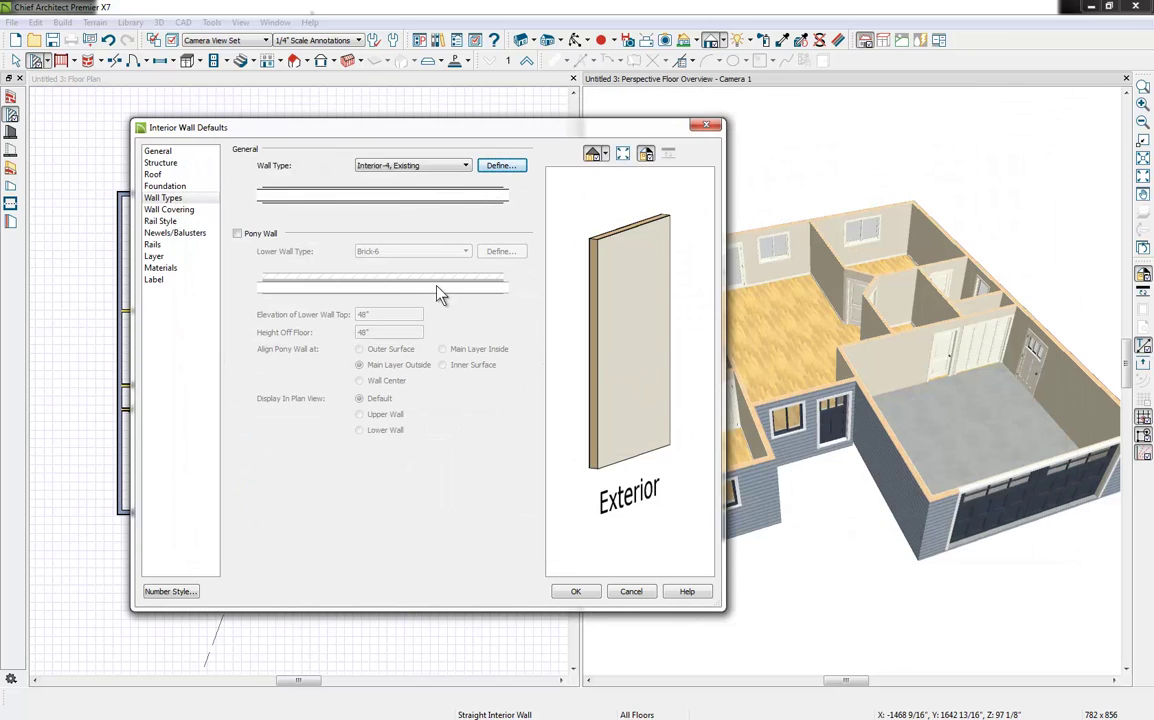
# - Review the available wall types, keep Interior-4, Existing as the default type, and apply the interior wall defaults
pyautogui.click(450, 168)
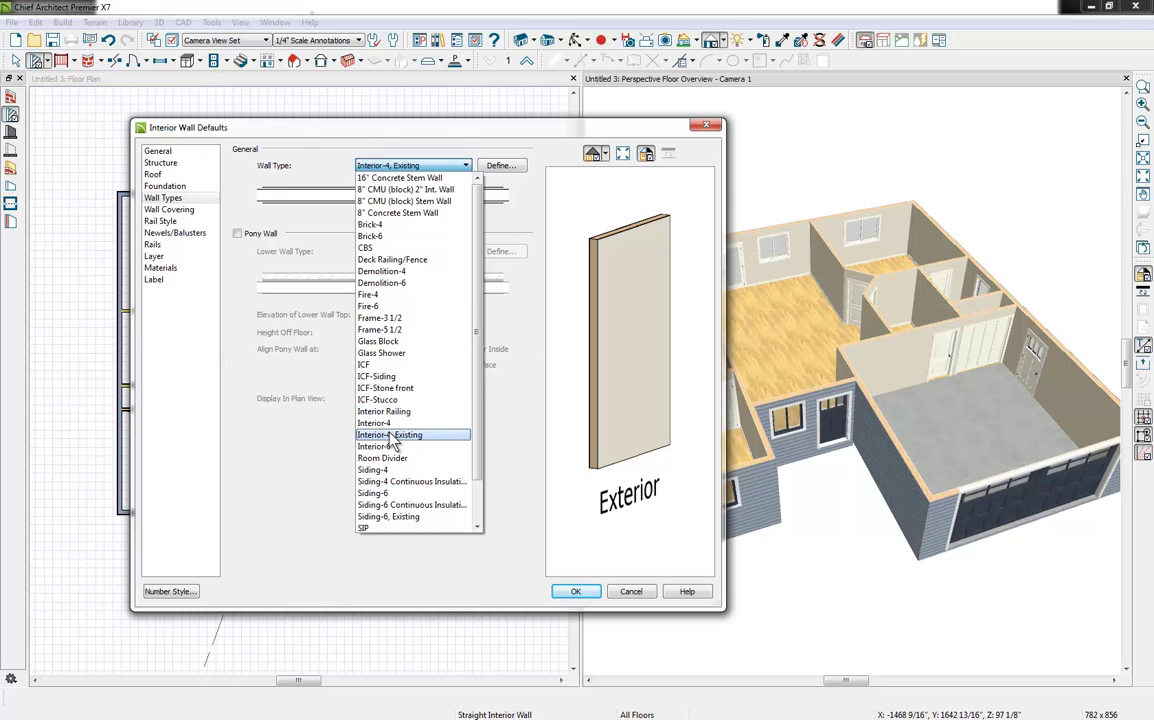
pyautogui.scroll(-1, 395, 443)
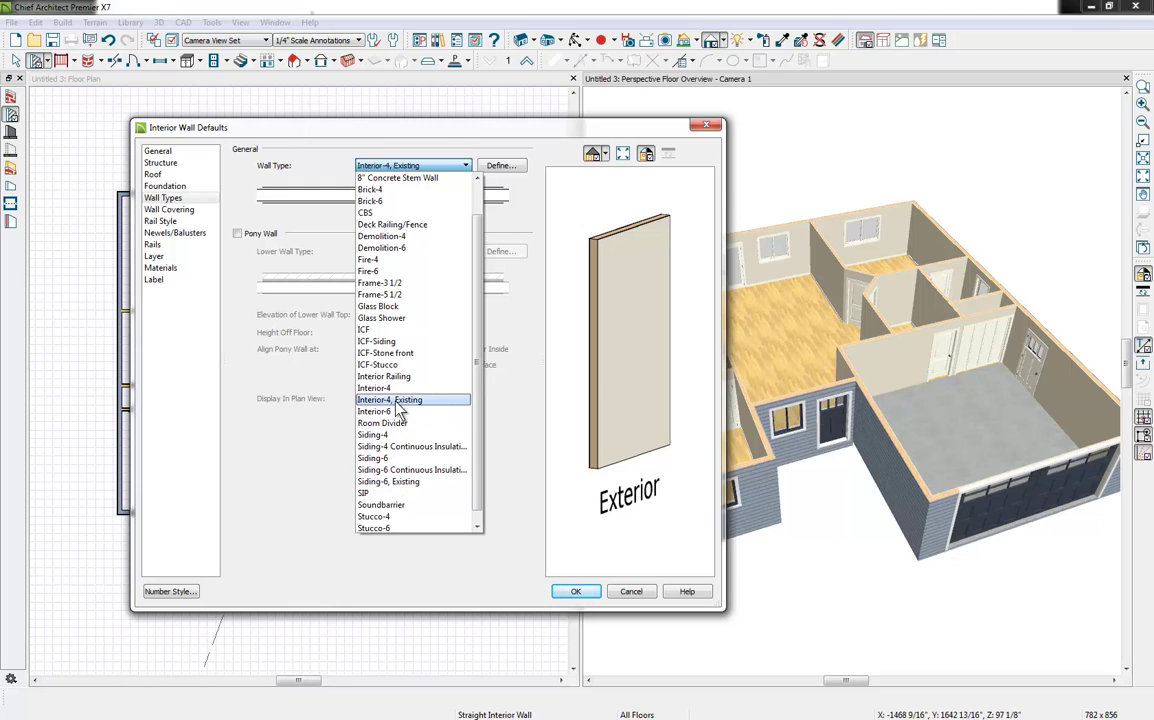
pyautogui.click(533, 196)
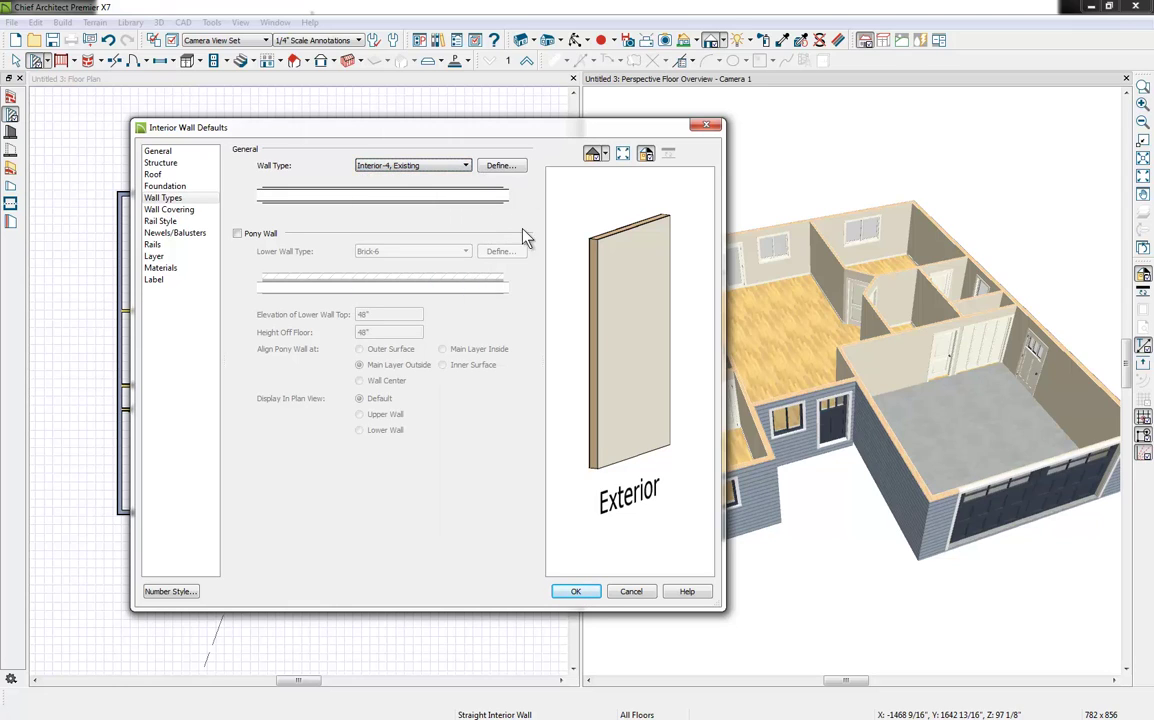
pyautogui.click(576, 592)
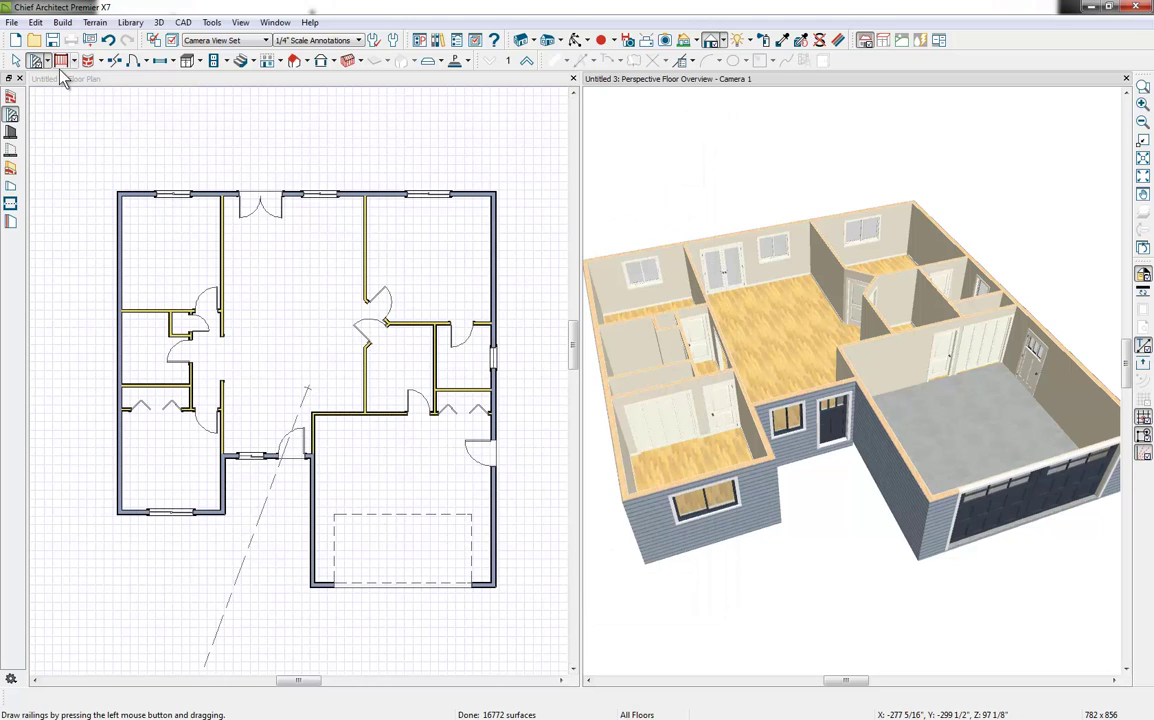
# - Select all the exterior walls of the floor plan and set their wall type to Siding-6, Existing
pyautogui.click(122, 289)
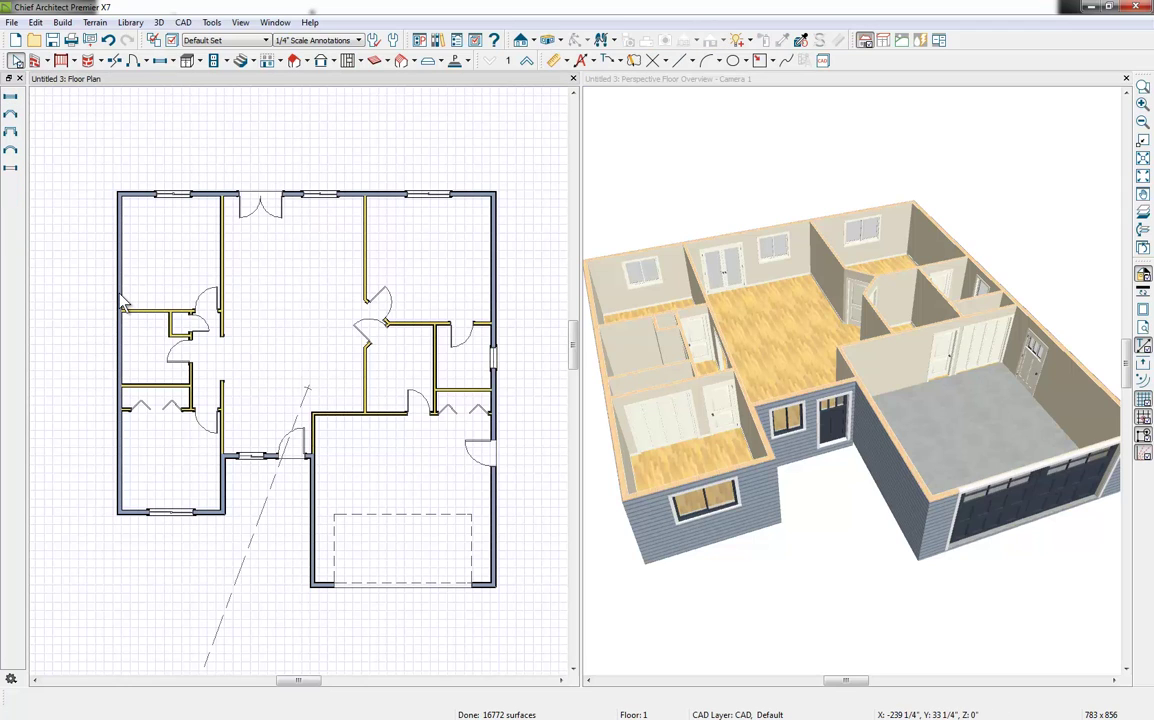
pyautogui.click(118, 272)
pyautogui.click(215, 200)
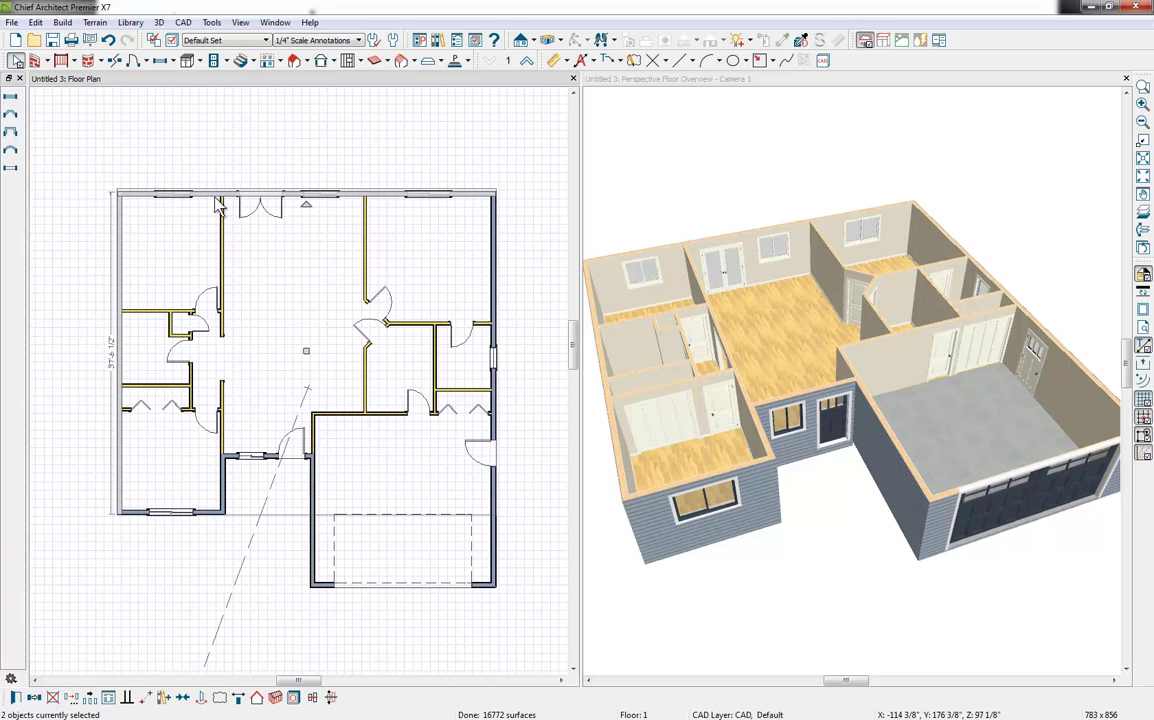
pyautogui.keyDown('shift'); pyautogui.click(322, 586); pyautogui.keyUp('shift')
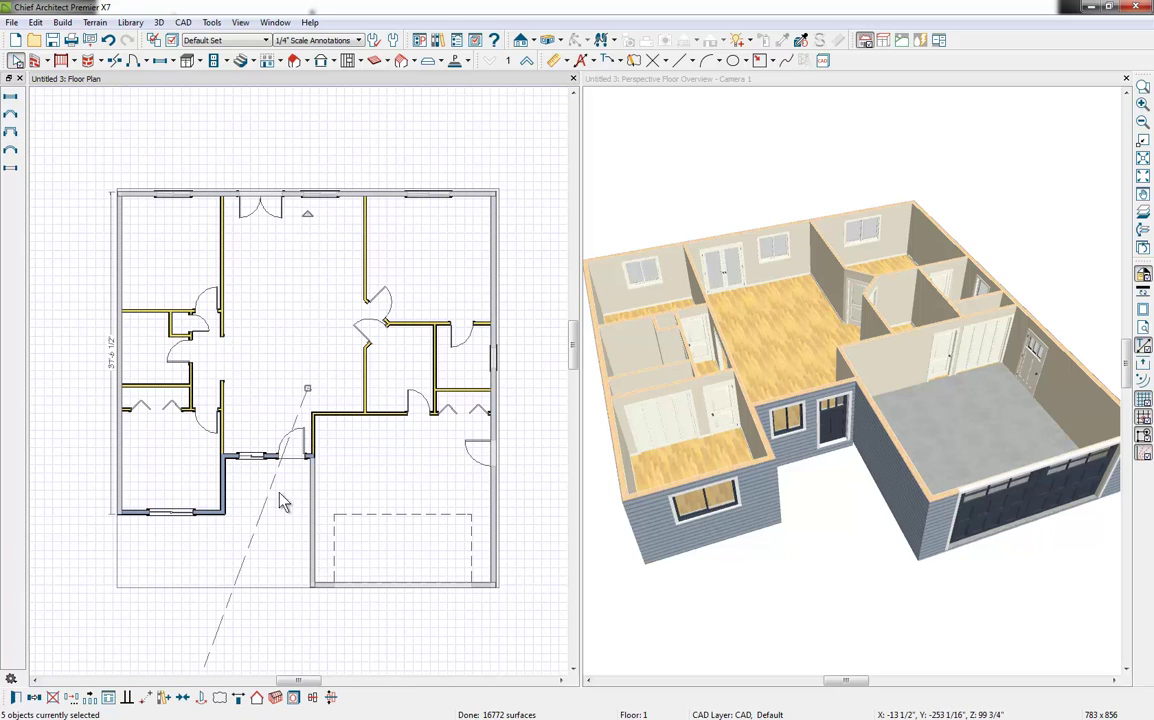
pyautogui.keyDown('shift'); pyautogui.click(224, 496); pyautogui.keyUp('shift')
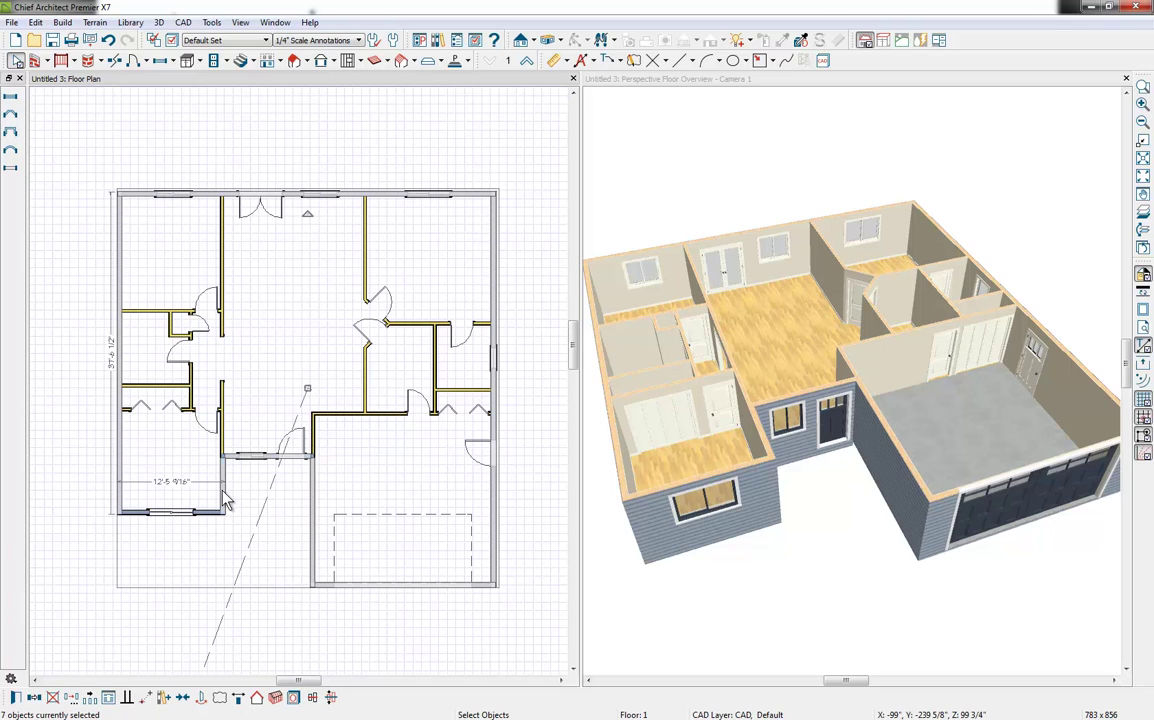
pyautogui.keyDown('shift'); pyautogui.click(206, 514); pyautogui.keyUp('shift')
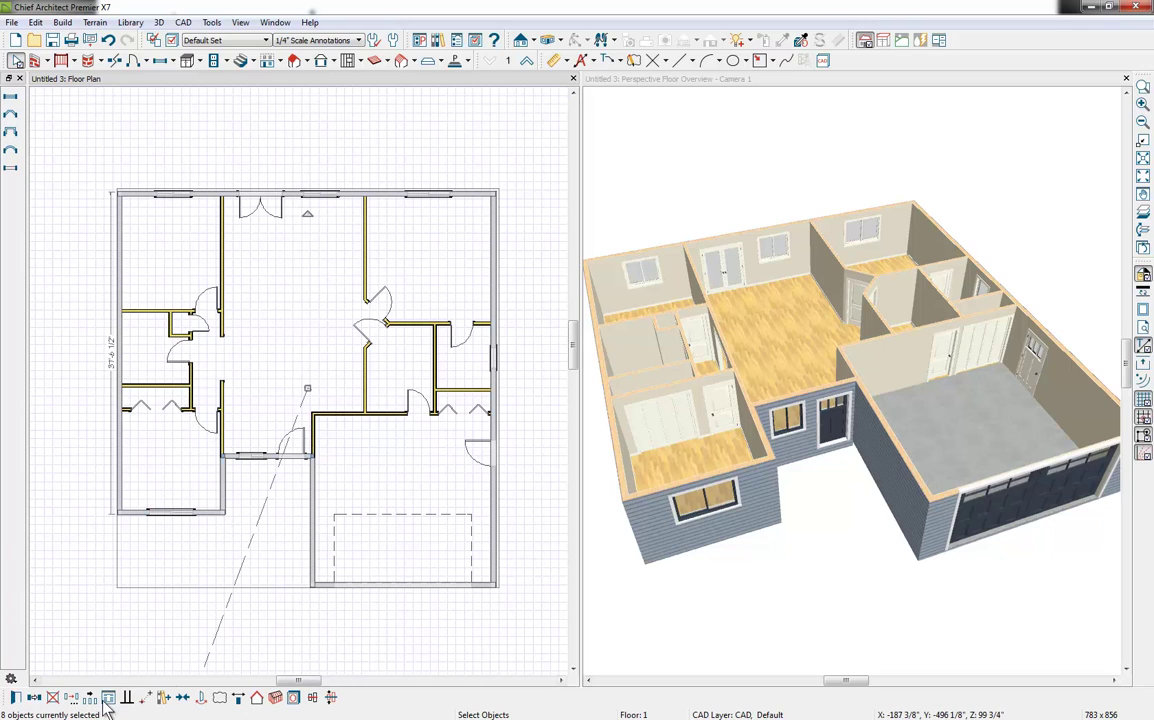
pyautogui.click(16, 699)
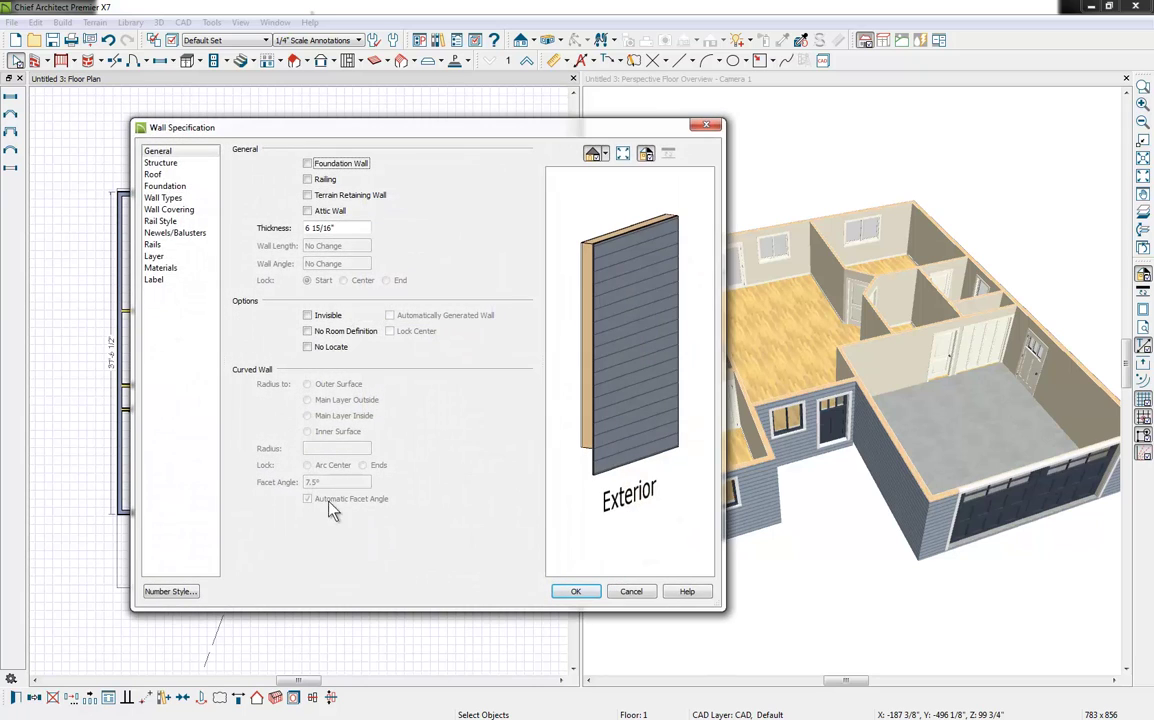
pyautogui.click(170, 199)
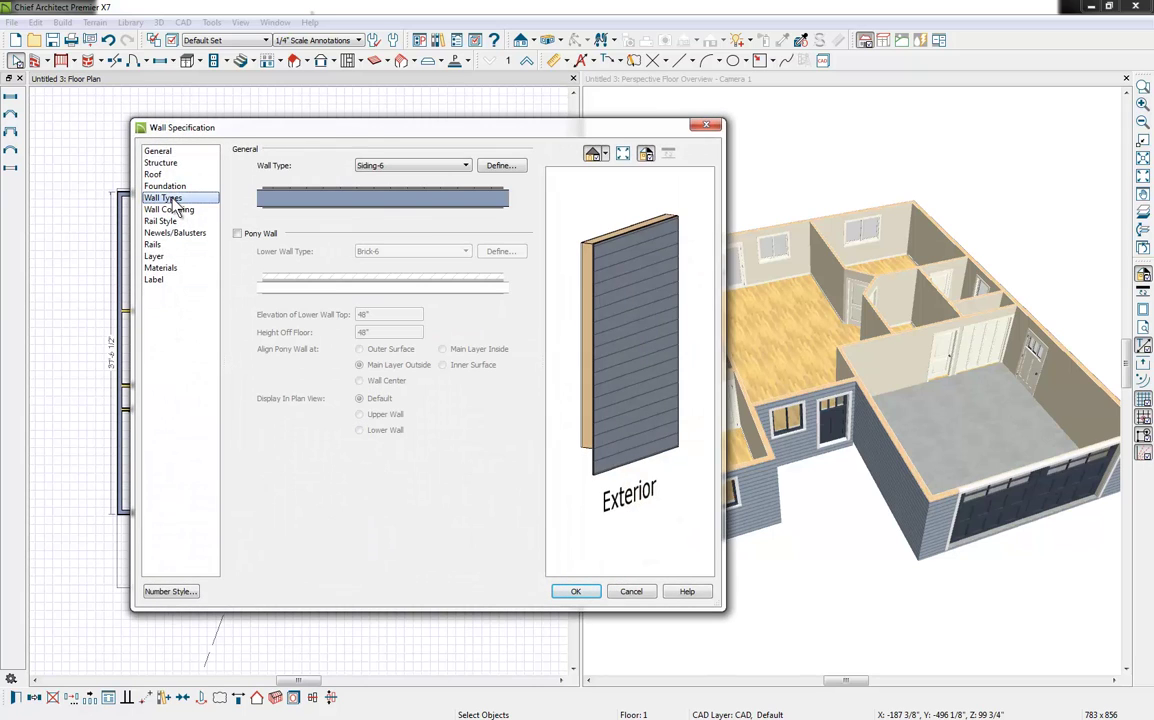
pyautogui.click(456, 168)
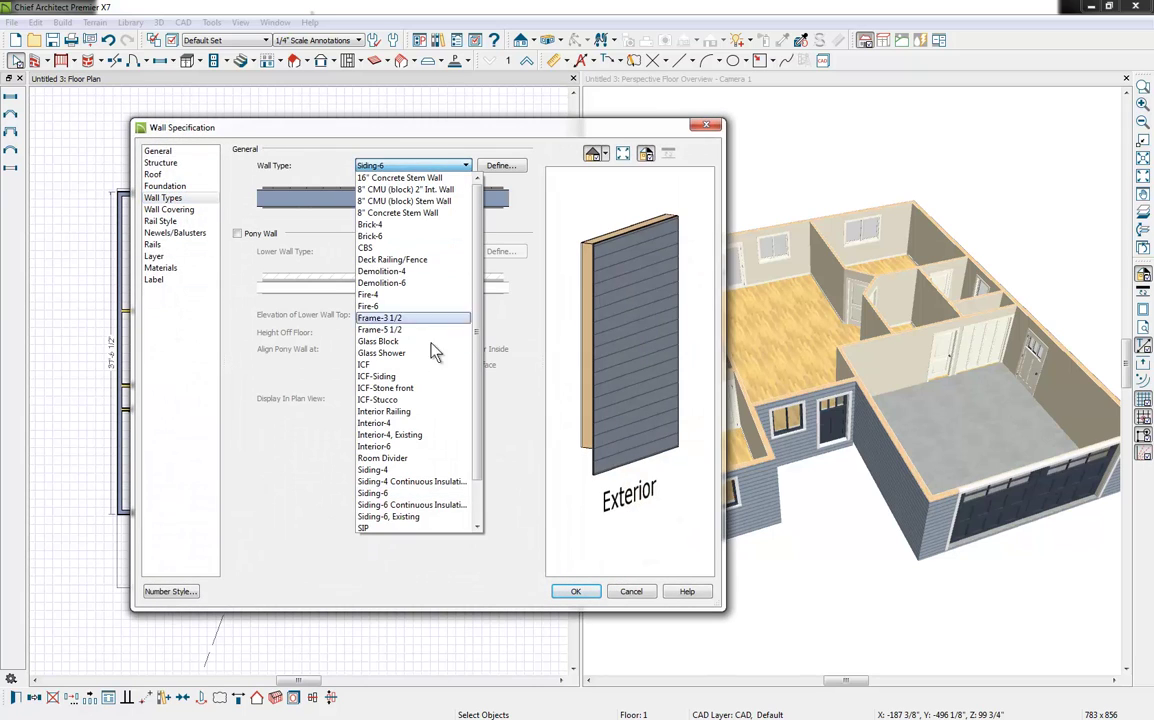
pyautogui.scroll(-2, 420, 505)
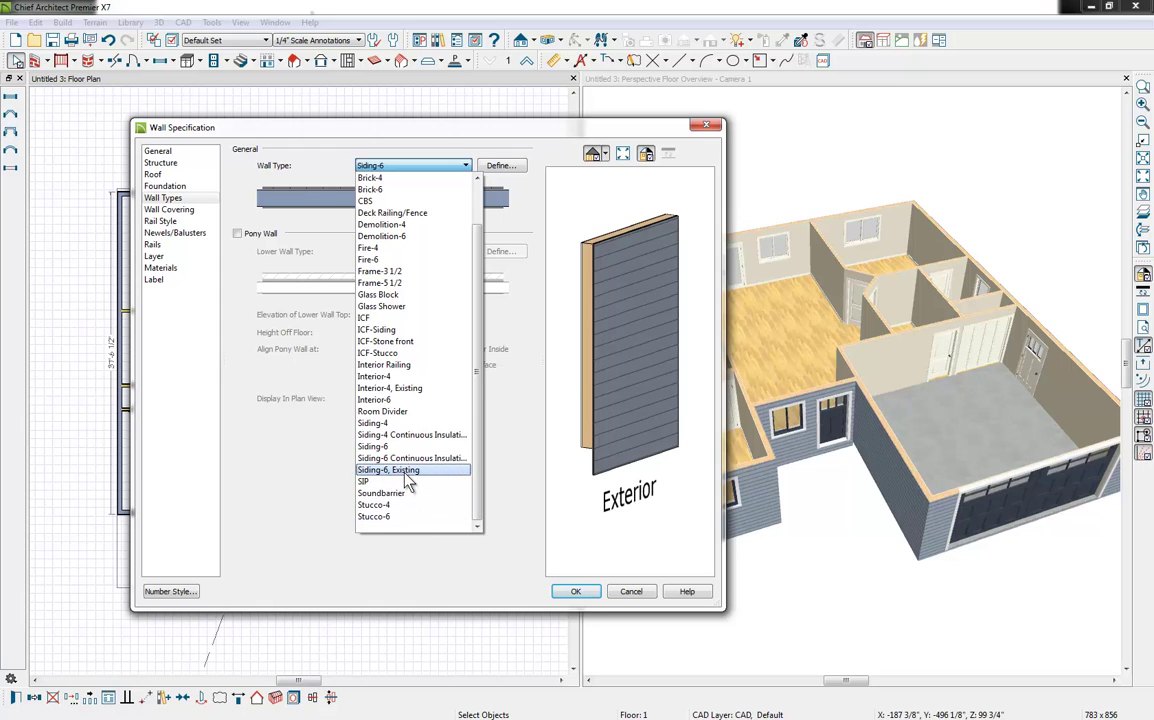
pyautogui.click(405, 471)
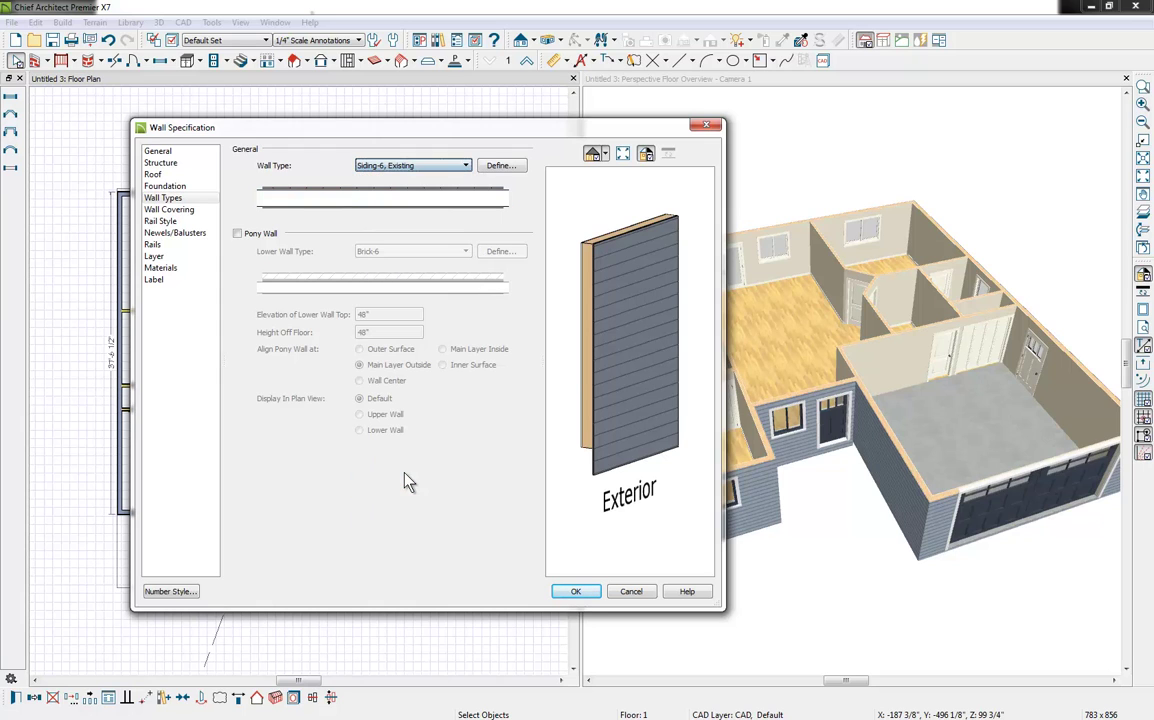
pyautogui.click(582, 593)
pyautogui.click(391, 545)
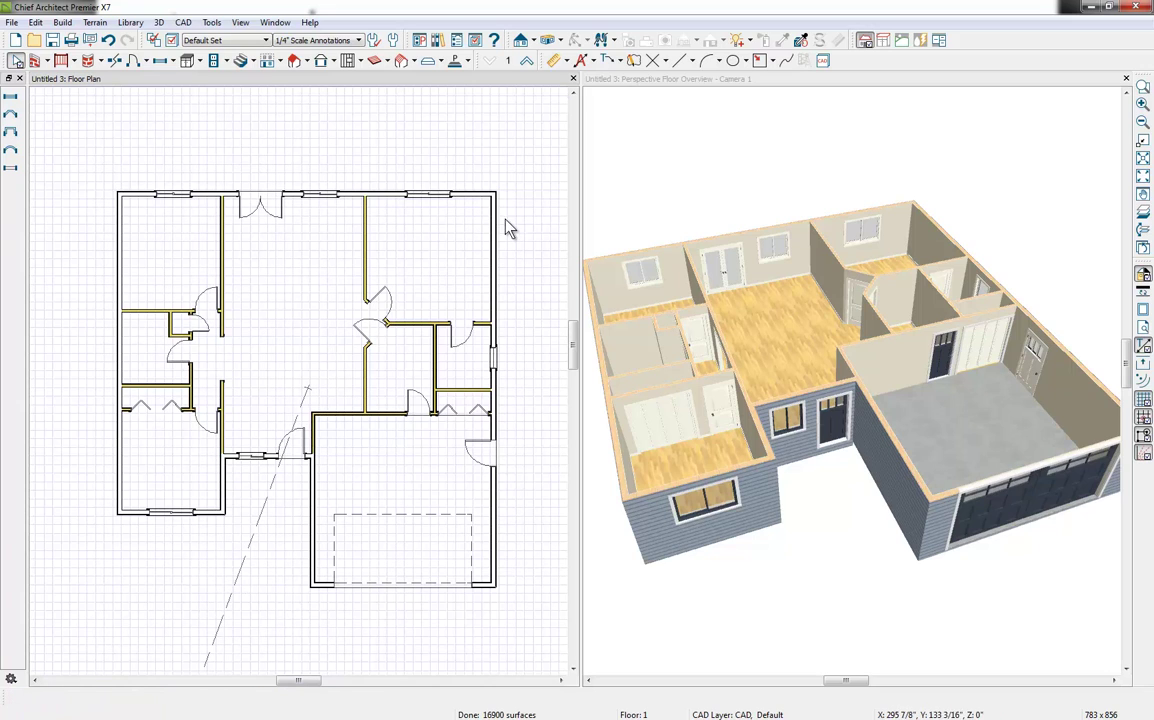
# - Select all the interior walls of the floor plan and set their wall type to Interior-4, Existing
pyautogui.click(44, 60)
pyautogui.click(85, 94)
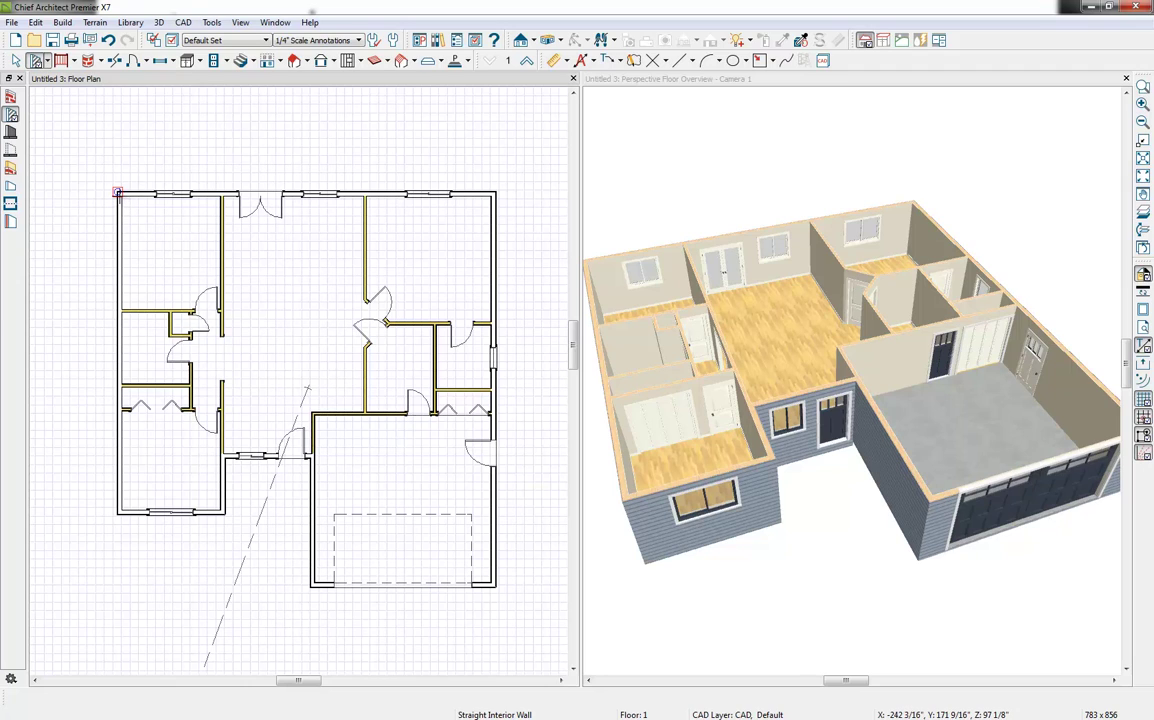
pyautogui.moveTo(117, 192); pyautogui.dragTo(497, 465)
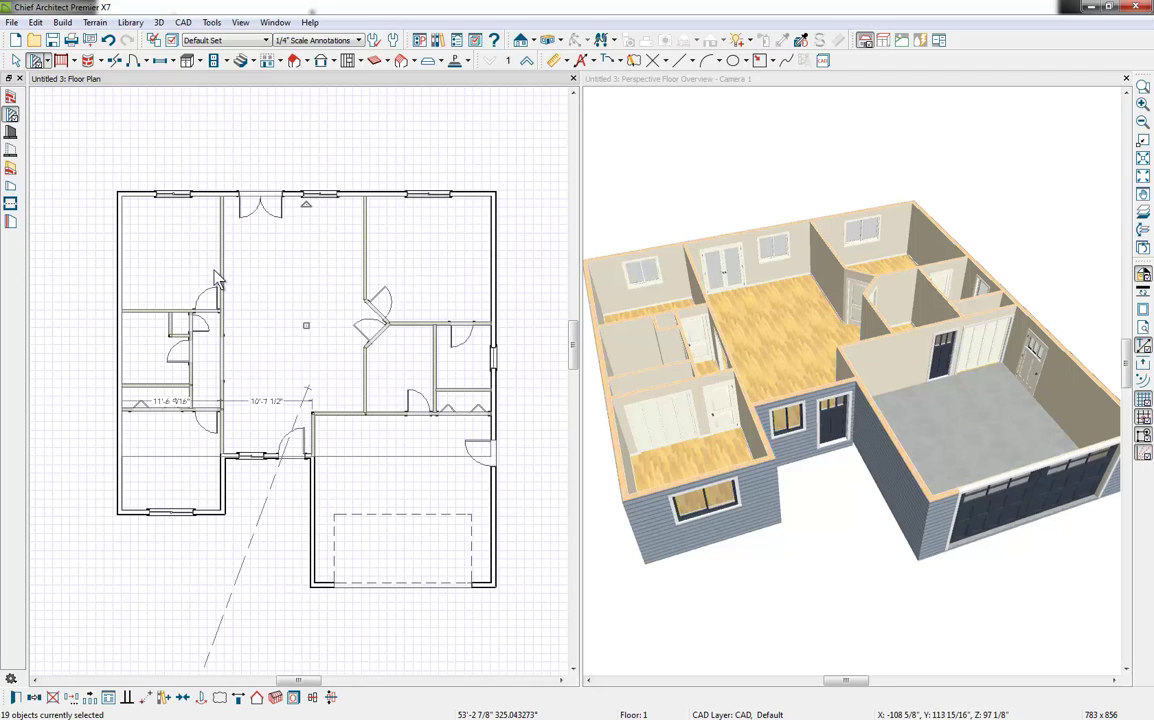
pyautogui.click(15, 698)
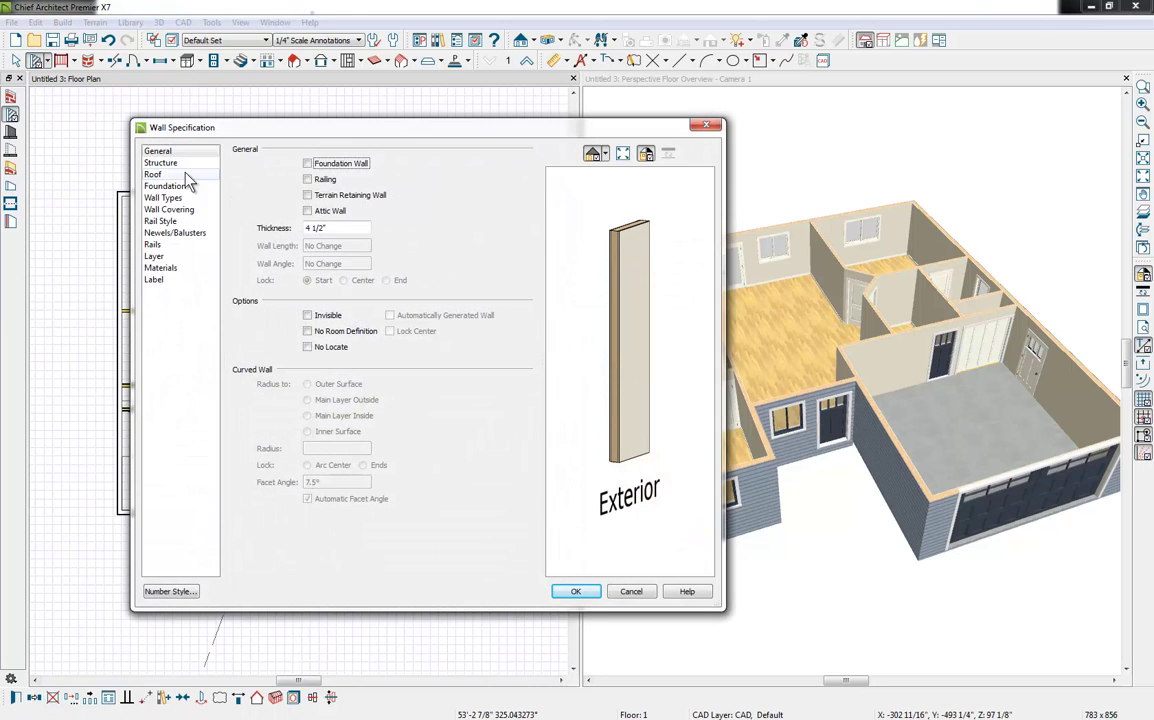
pyautogui.click(163, 198)
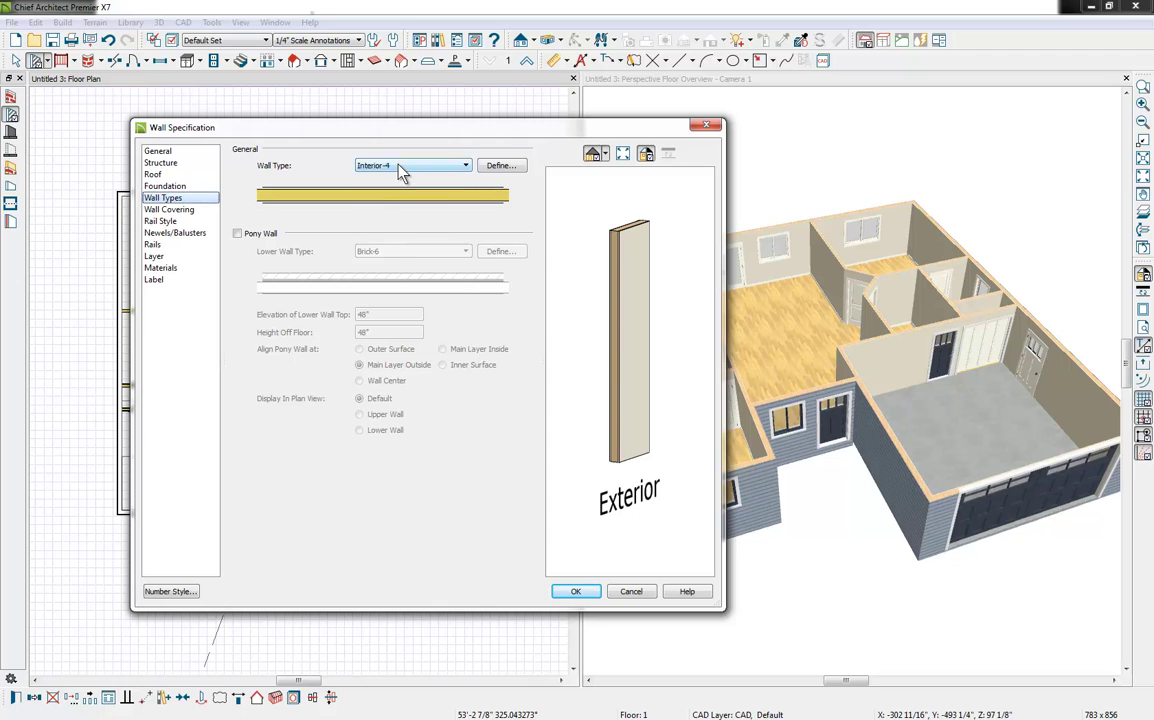
pyautogui.click(400, 166)
pyautogui.click(405, 435)
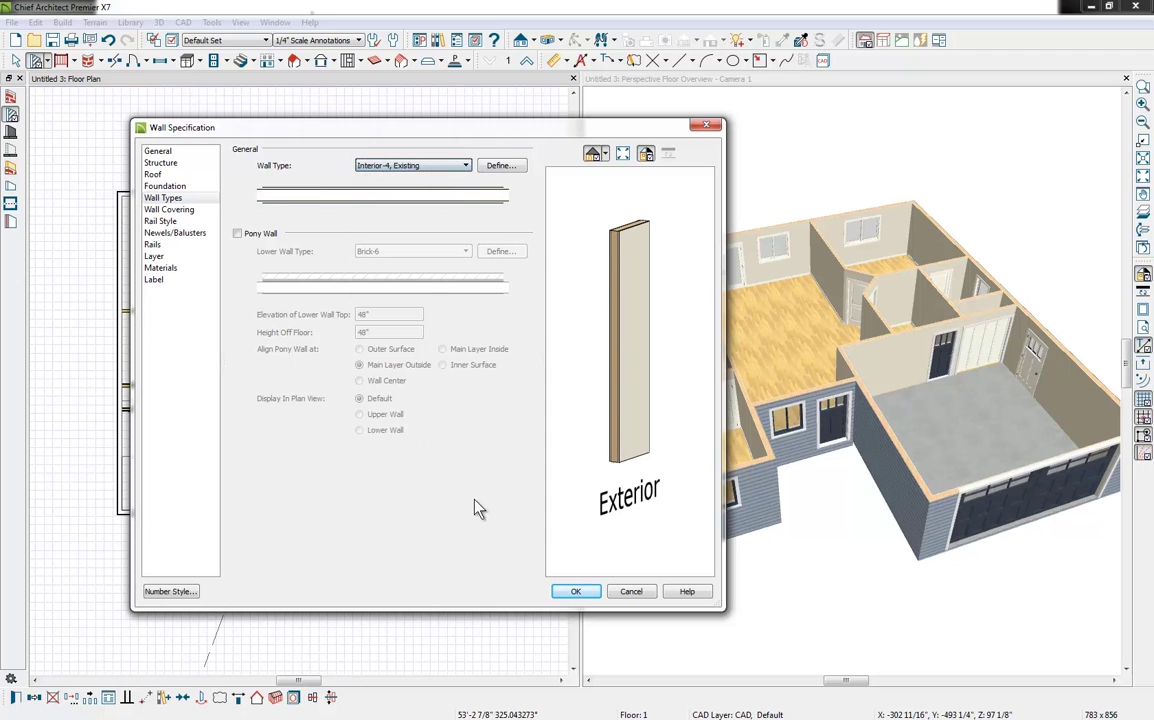
pyautogui.click(576, 591)
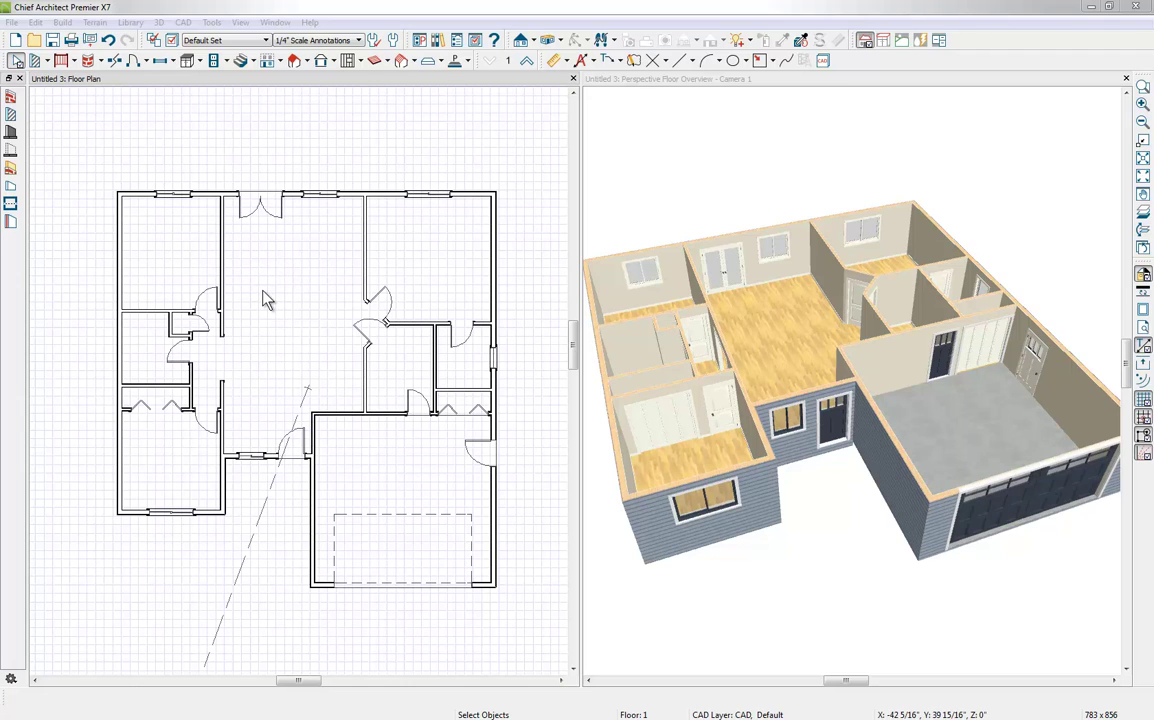
# - Create a new layer named "Doors, Existing" in the Default Set's layer display options
pyautogui.click(172, 42)
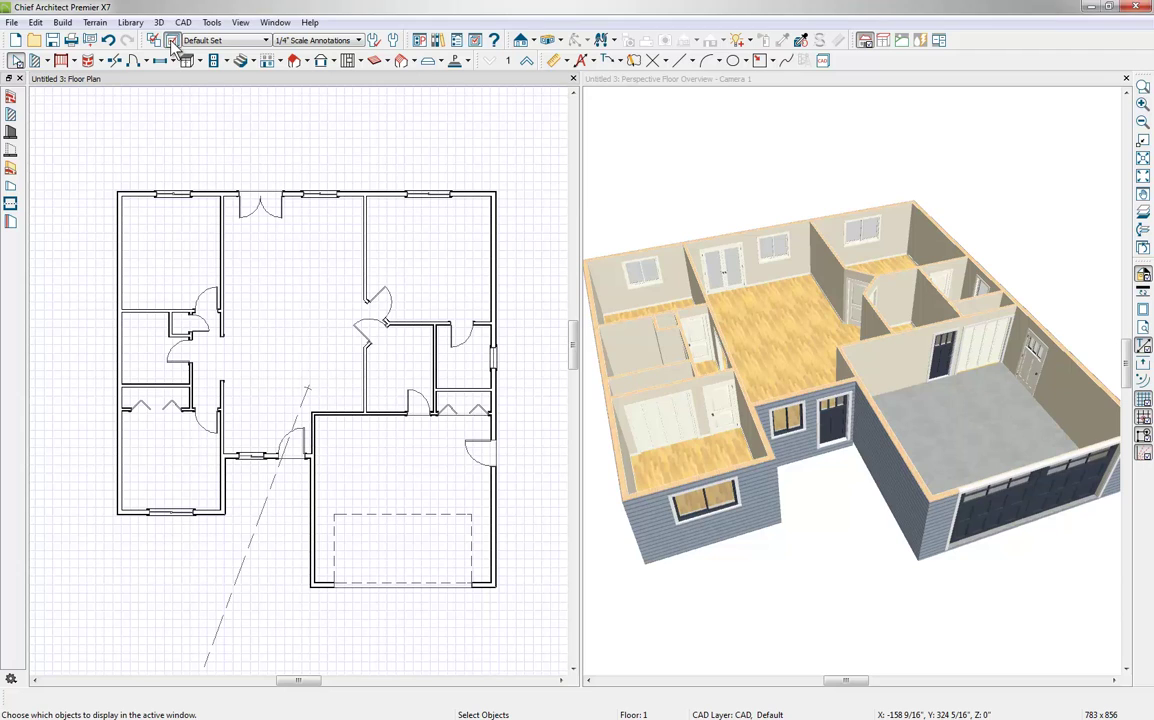
pyautogui.scroll(-1, 430, 290)
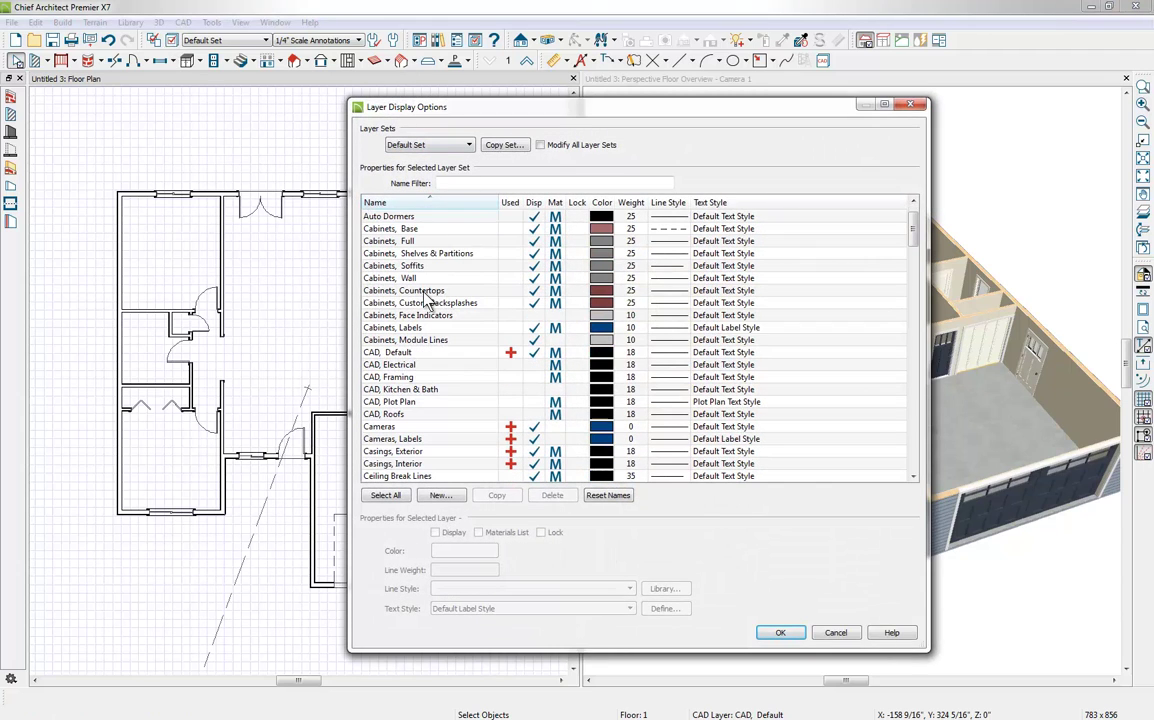
pyautogui.scroll(1, 426, 298)
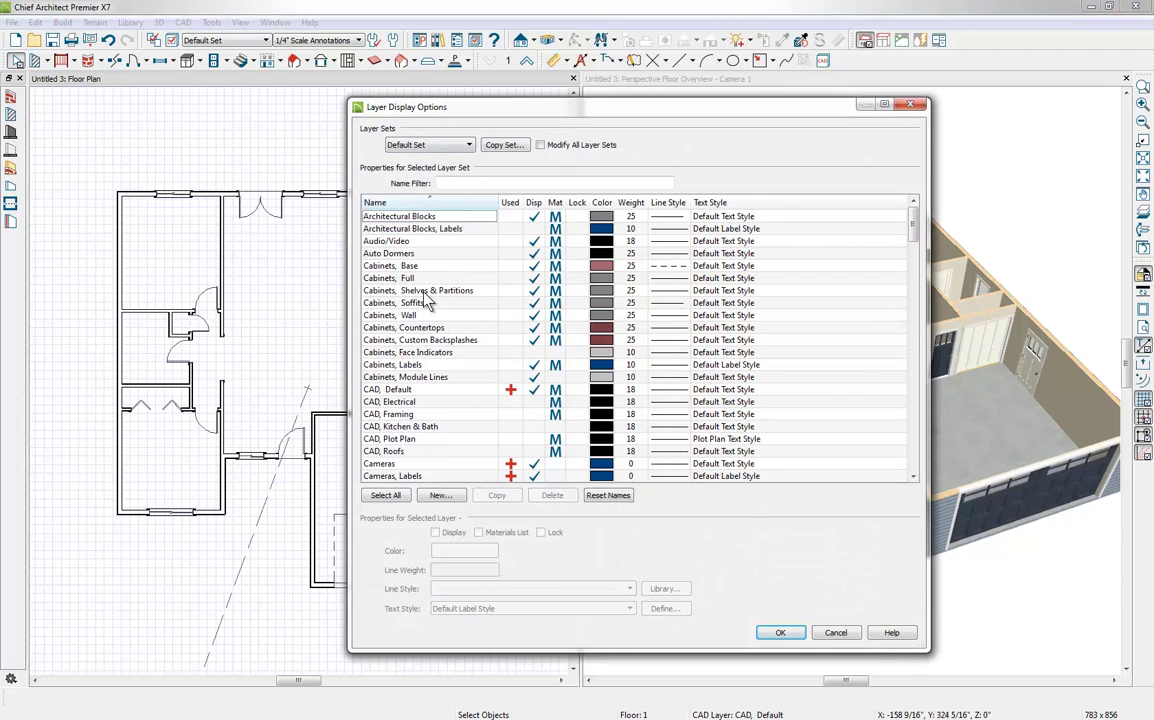
pyautogui.scroll(-2, 426, 298)
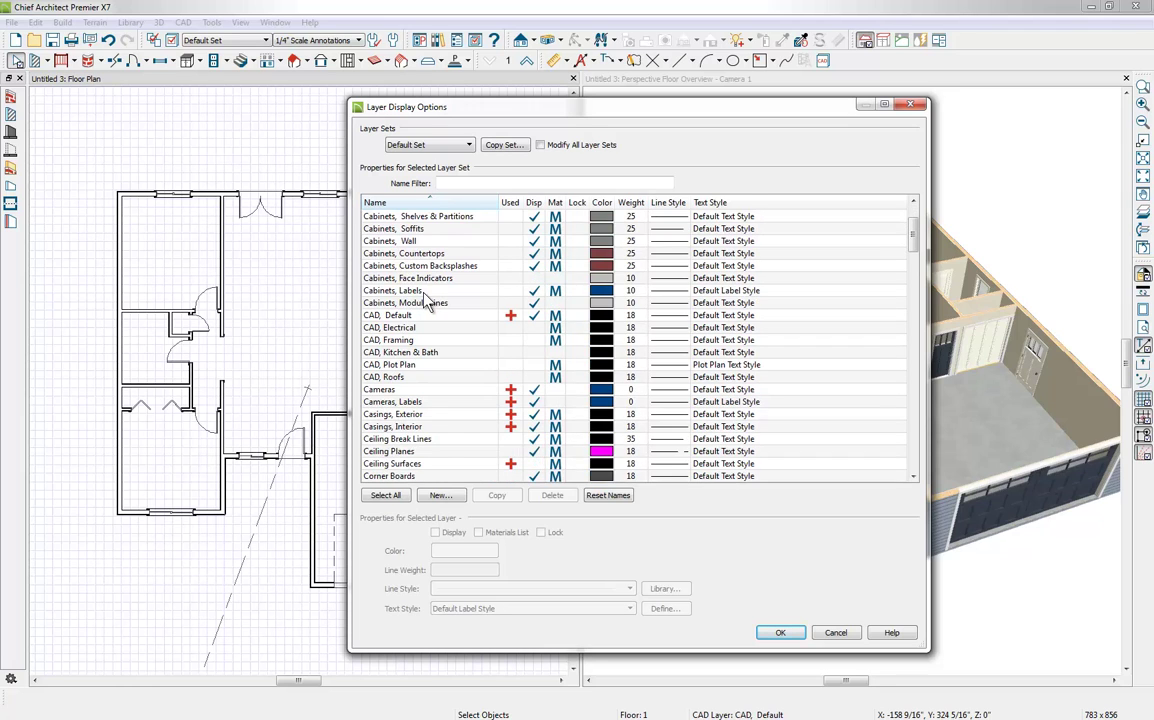
pyautogui.scroll(-5, 426, 300)
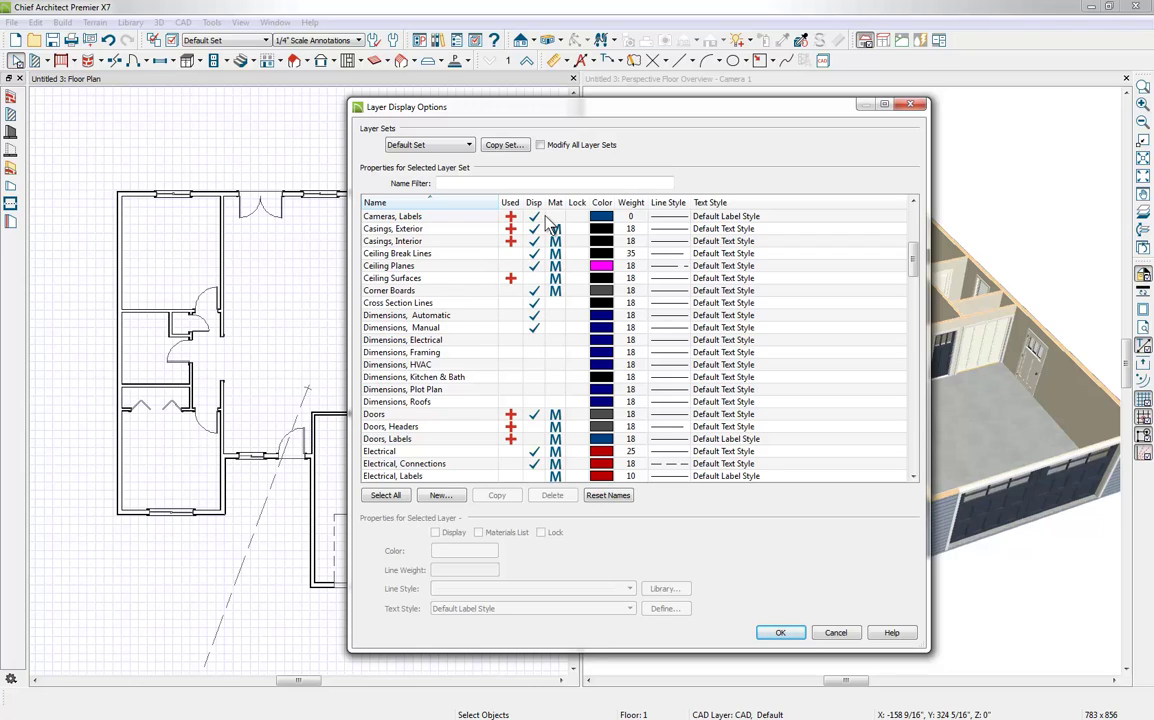
pyautogui.click(556, 293)
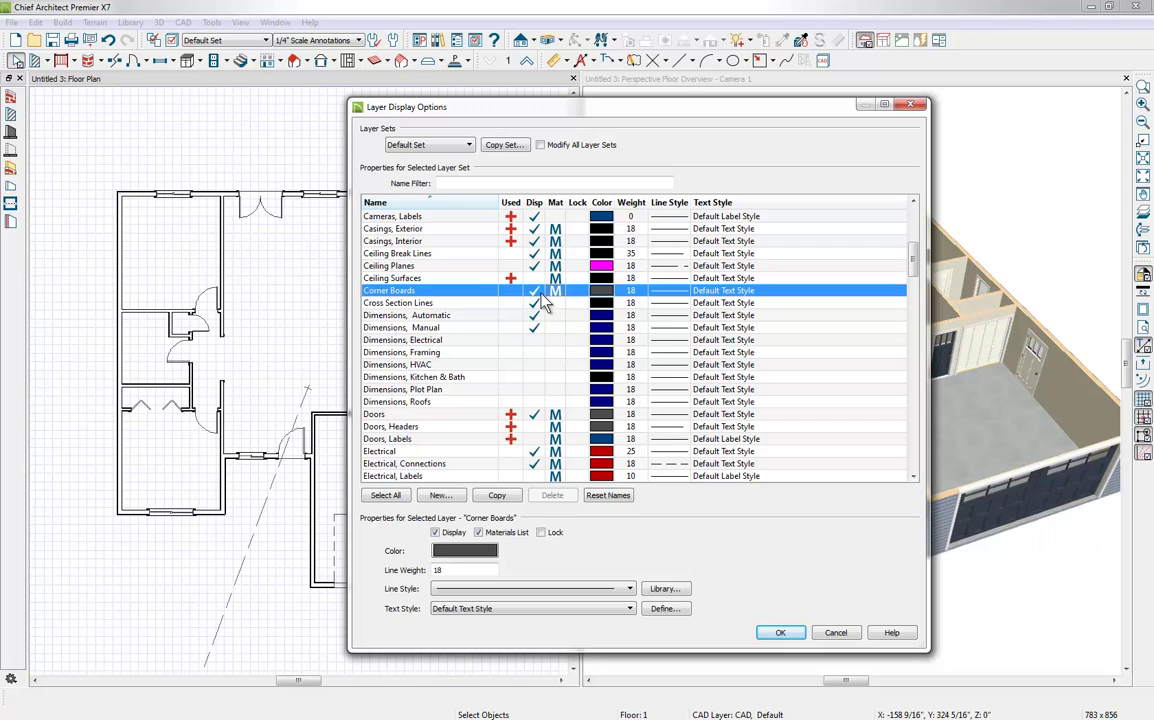
pyautogui.click(390, 414)
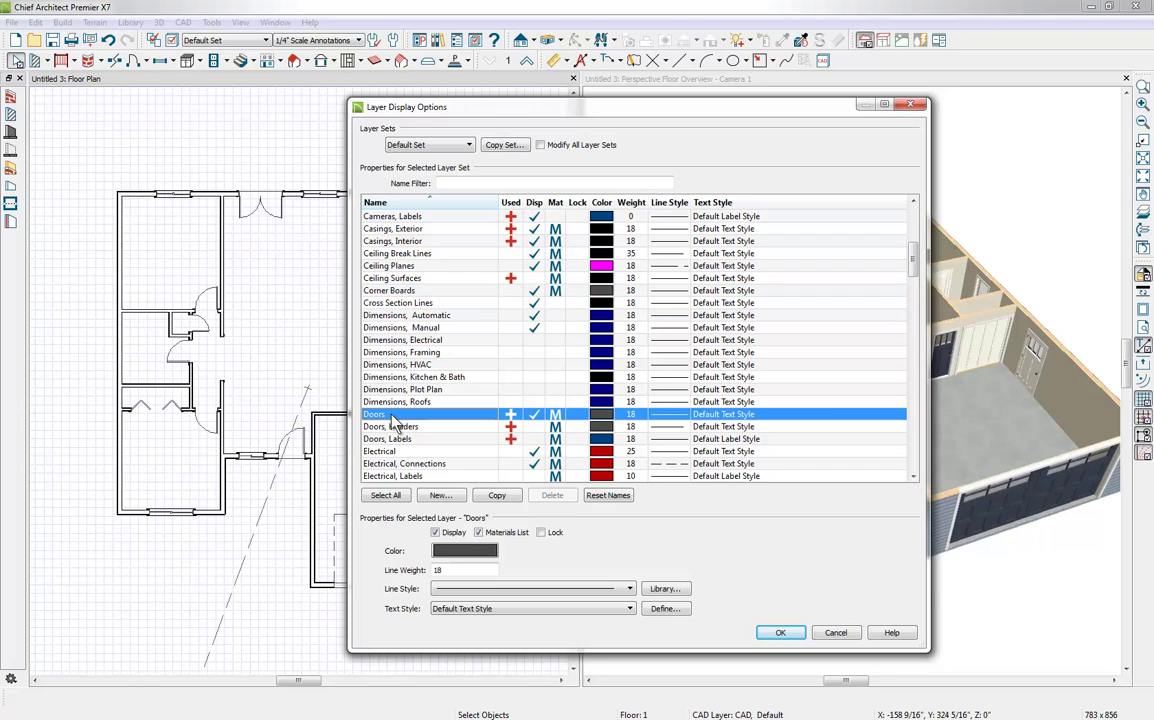
pyautogui.click(443, 496)
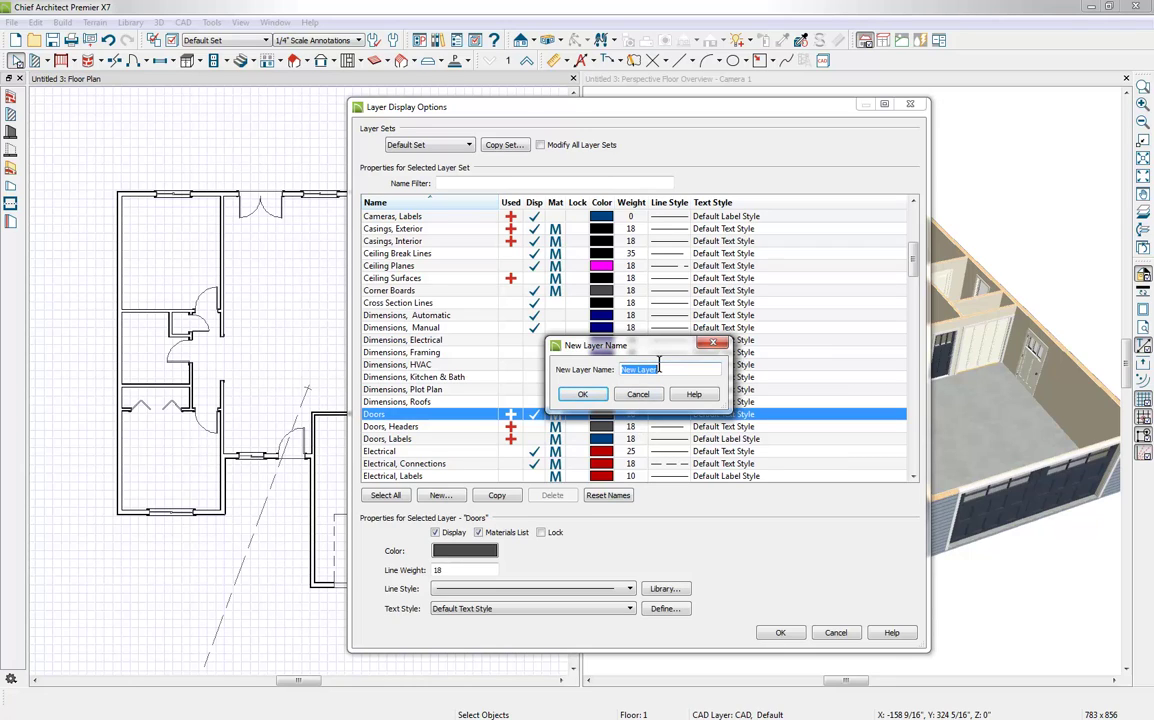
pyautogui.write('Doors')
pyautogui.write(', Es')
pyautogui.press('BackSpace')
pyautogui.write('xisting')
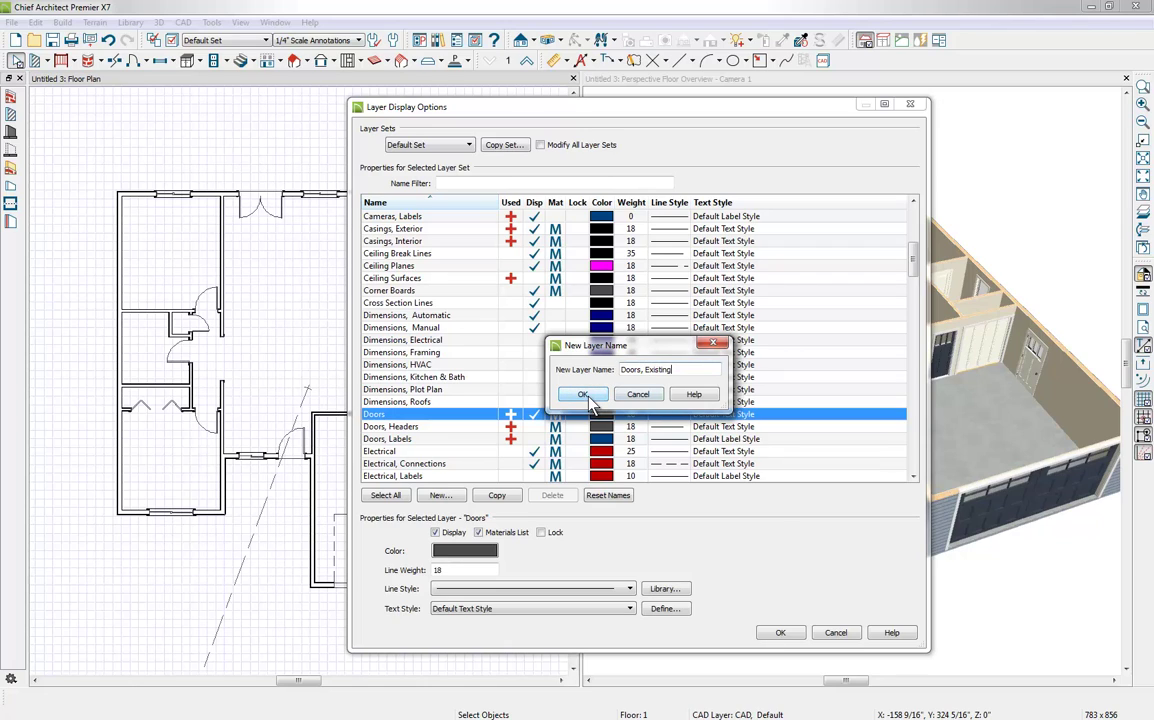
pyautogui.click(589, 399)
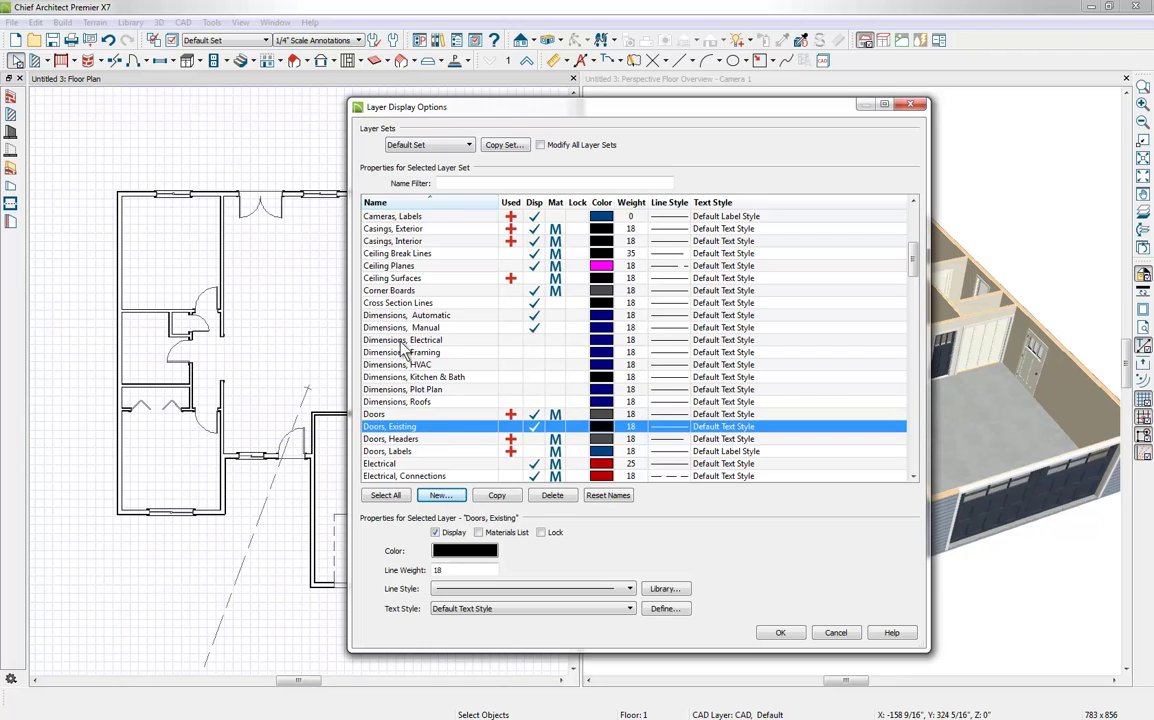
# - Copy the Windows layer, name the copy "Windows, Existing", and accept the layer display options
pyautogui.scroll(-2, 402, 347)
pyautogui.scroll(-15, 402, 347)
pyautogui.click(368, 315)
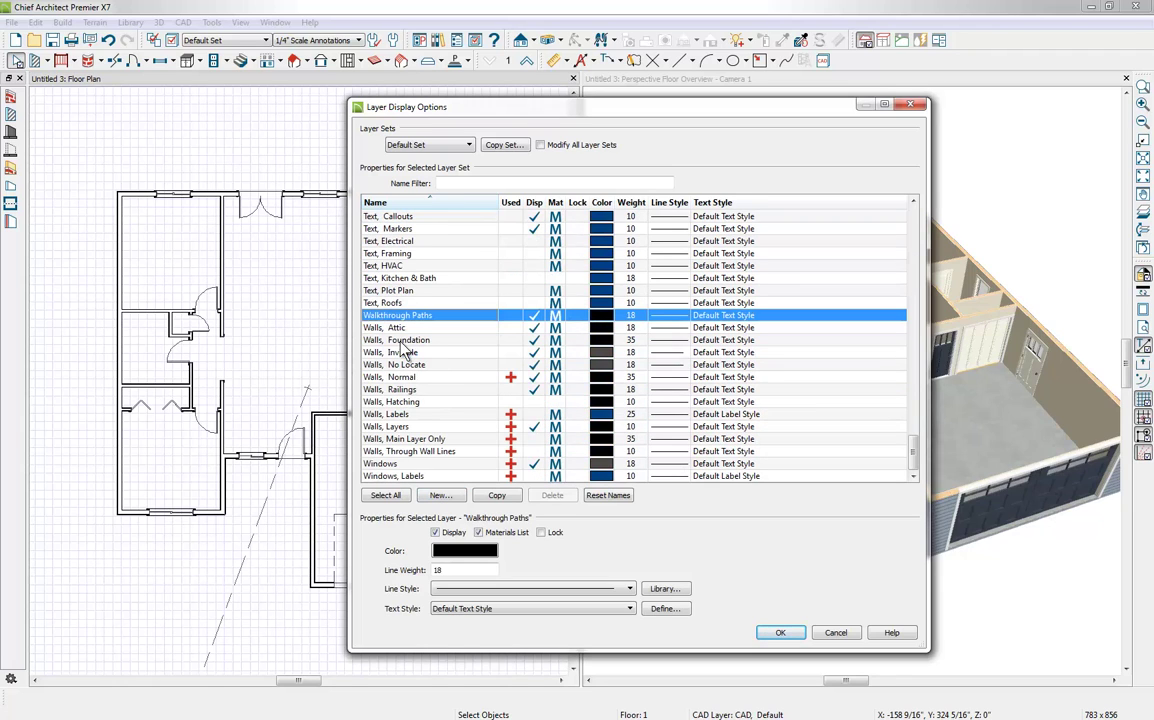
pyautogui.click(382, 464)
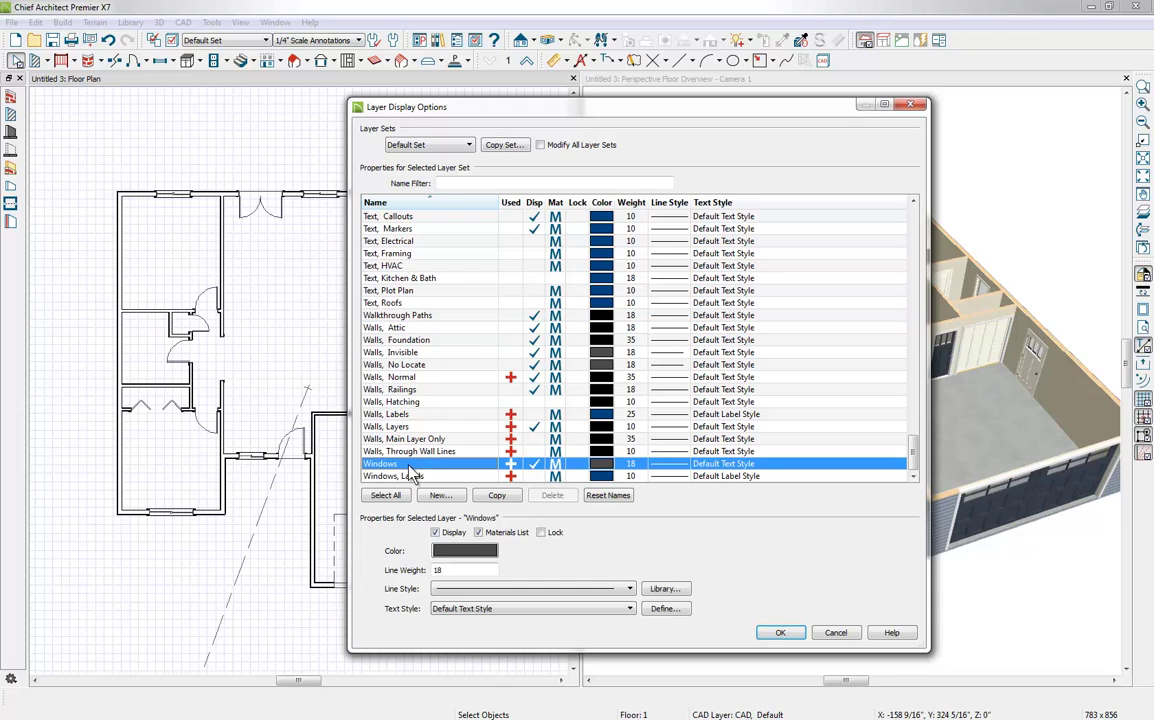
pyautogui.click(497, 495)
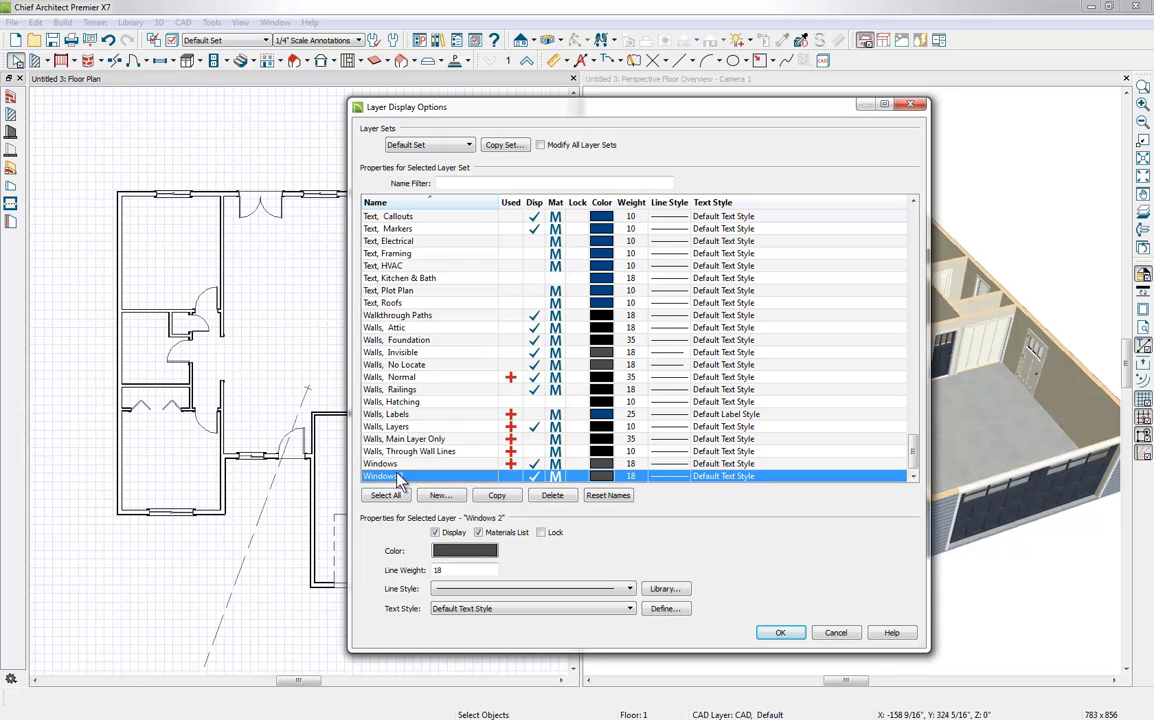
pyautogui.click(400, 476)
pyautogui.press('BackSpace')
pyautogui.press('BackSpace')
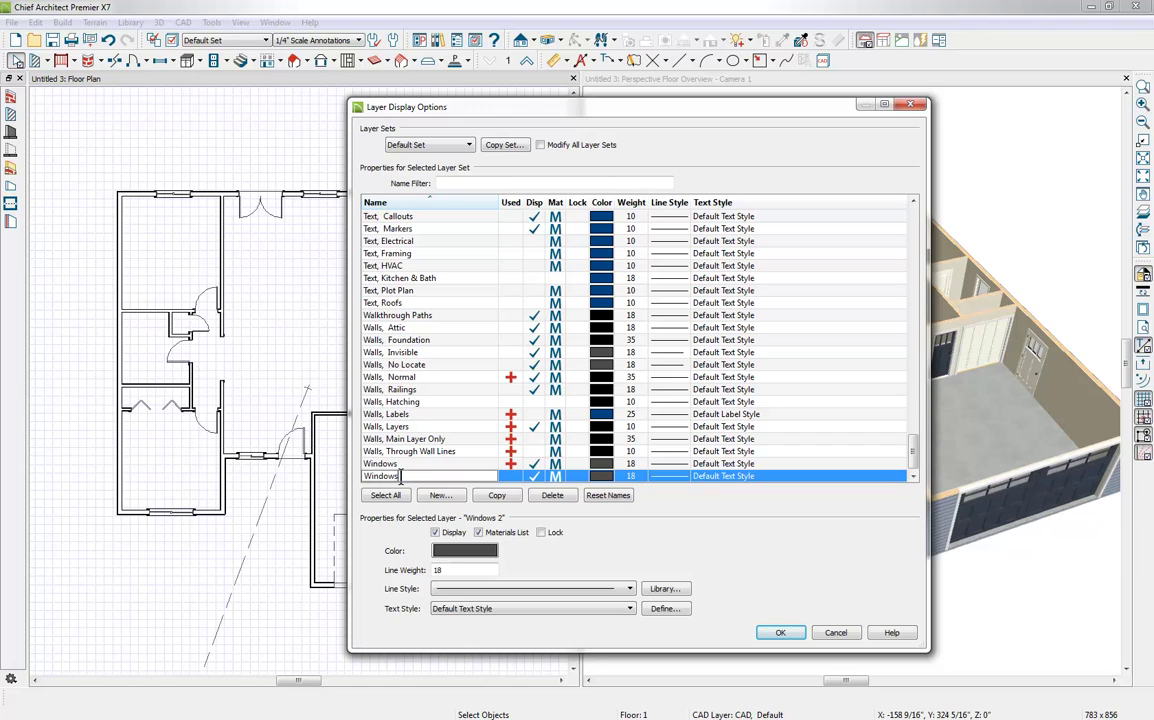
pyautogui.write(', Existing')
pyautogui.press('Return')
pyautogui.click(781, 635)
pyautogui.click(781, 635)
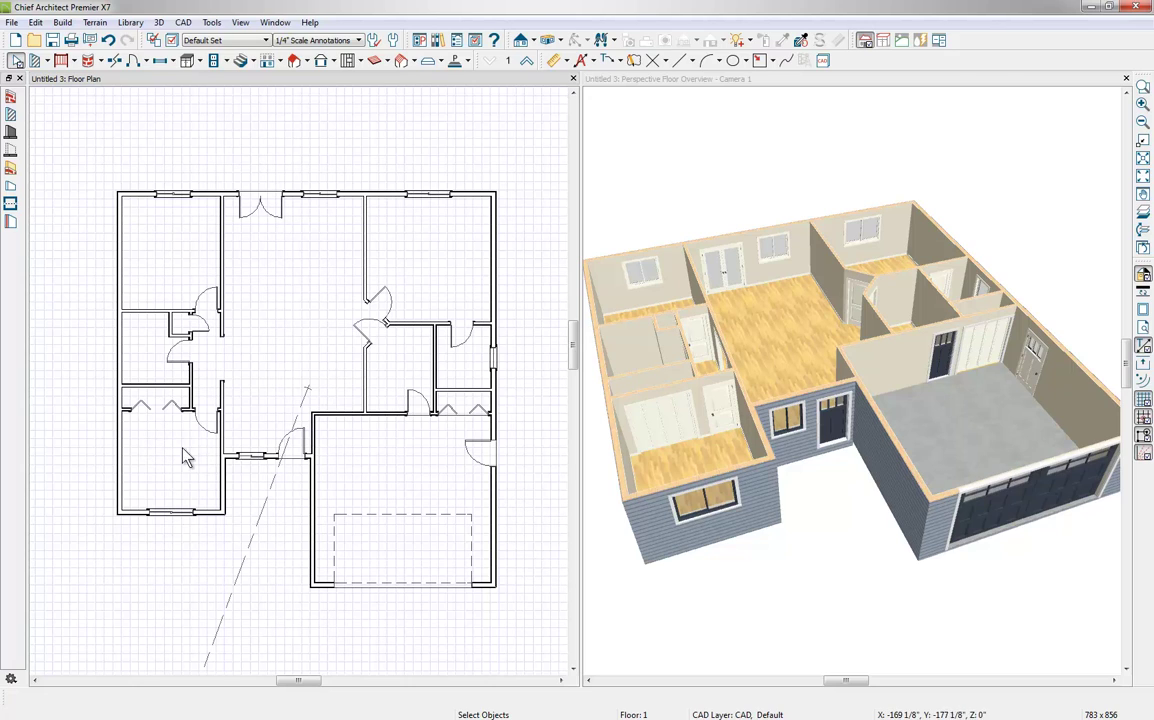
# - Select all the doors in the floor plan together and assign them to the "Doors, Existing" layer
pyautogui.click(290, 457)
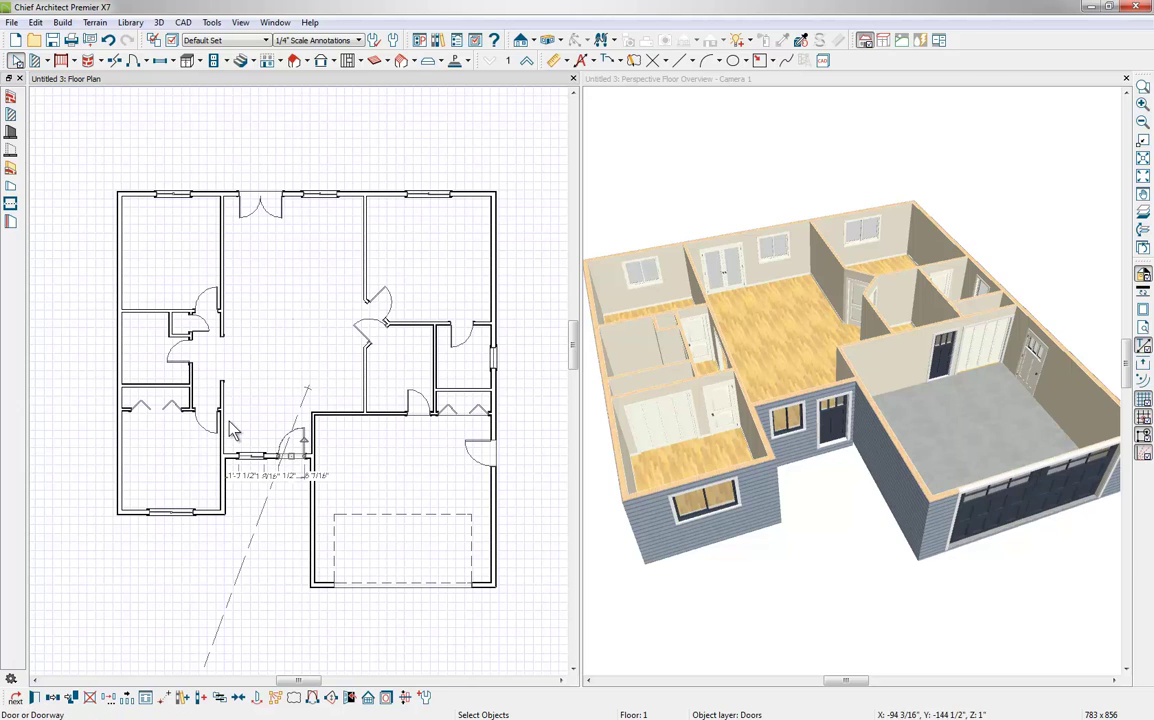
pyautogui.click(134, 61)
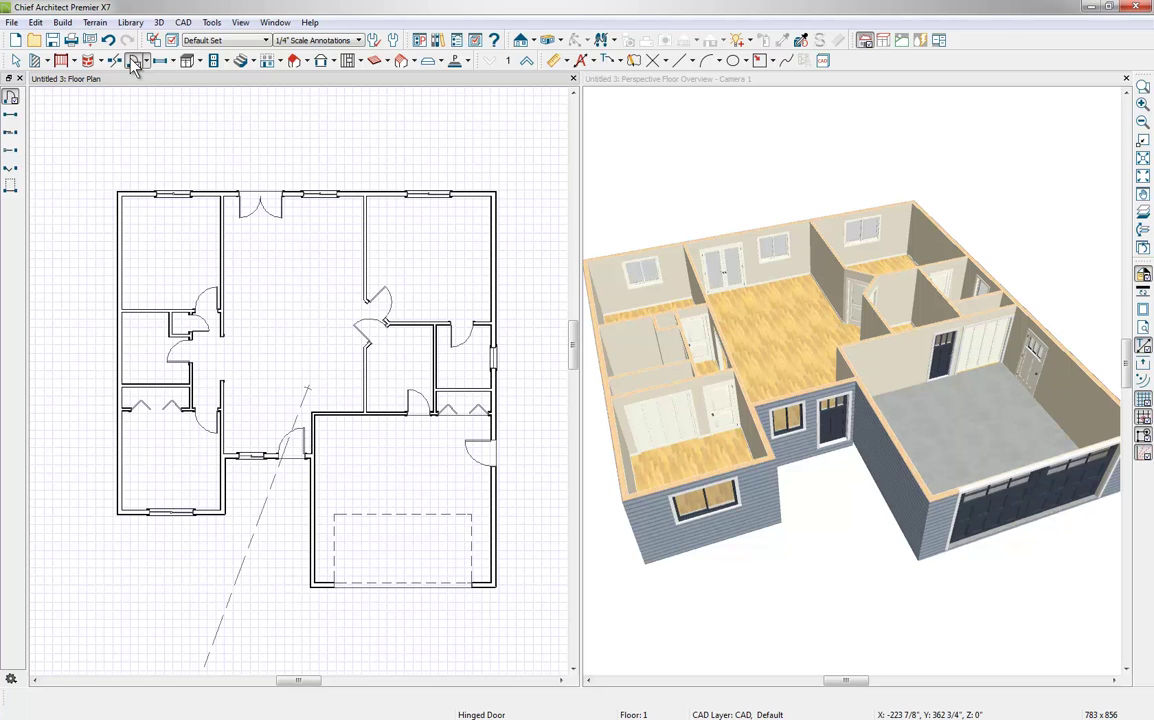
pyautogui.moveTo(81, 158); pyautogui.dragTo(511, 648)
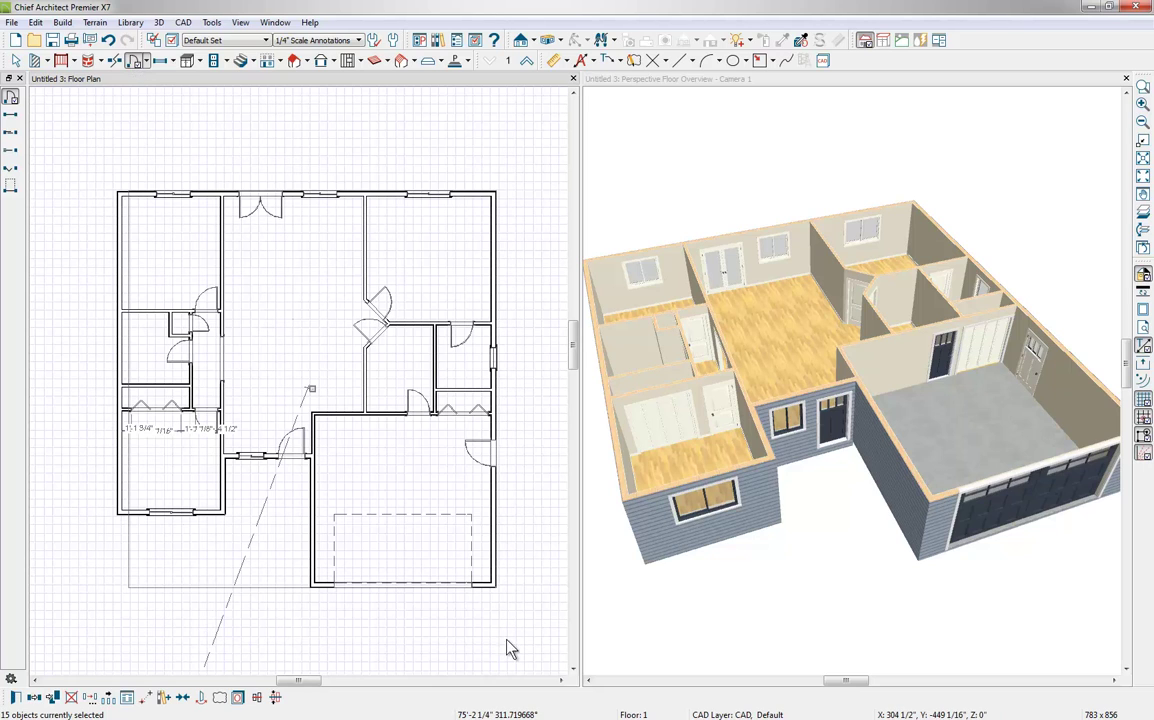
pyautogui.click(14, 697)
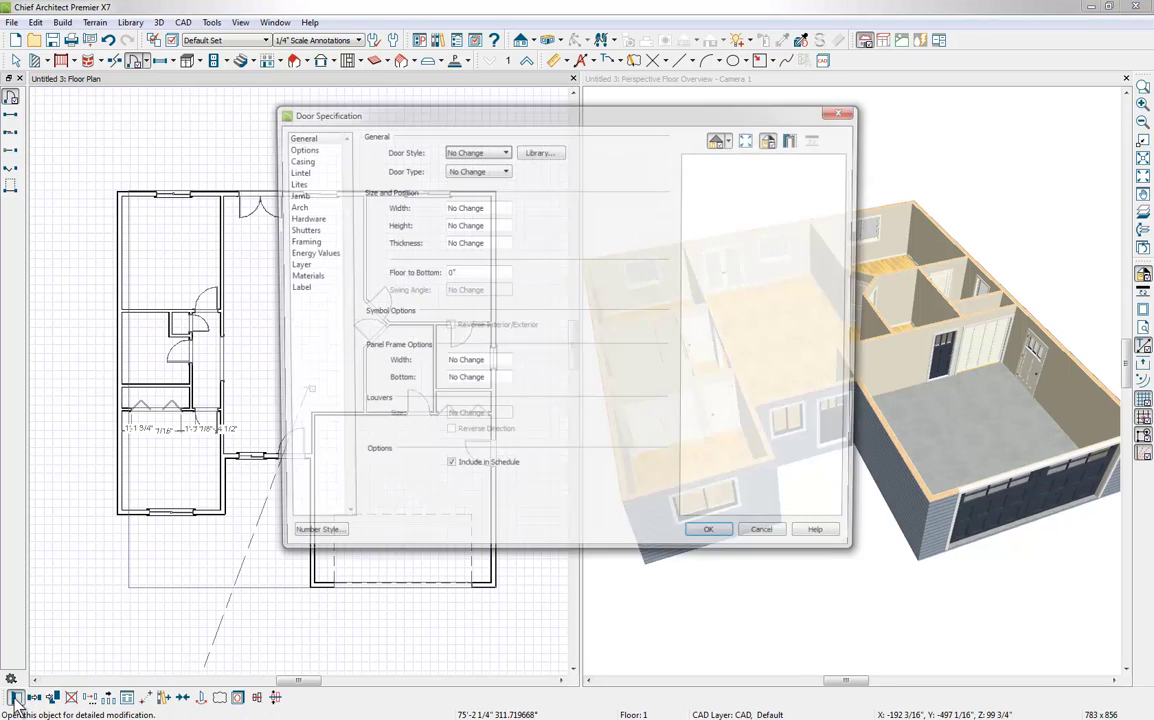
pyautogui.click(300, 265)
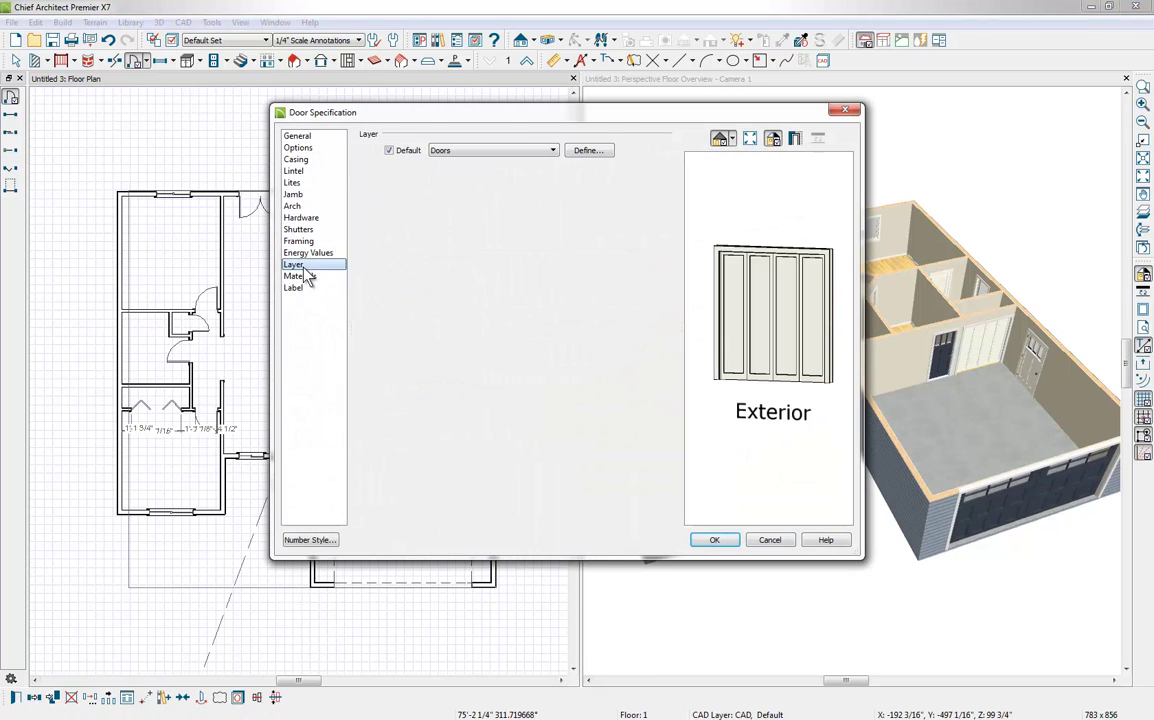
pyautogui.click(538, 160)
pyautogui.scroll(-5, 470, 480)
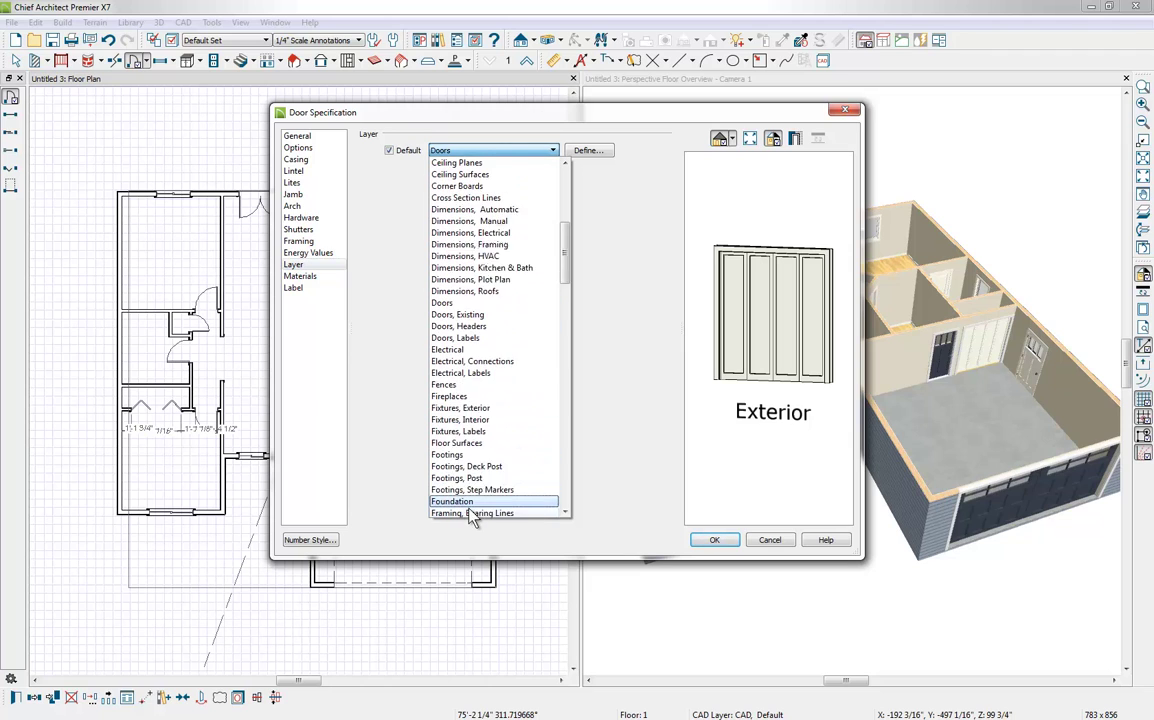
pyautogui.scroll(-2, 470, 515)
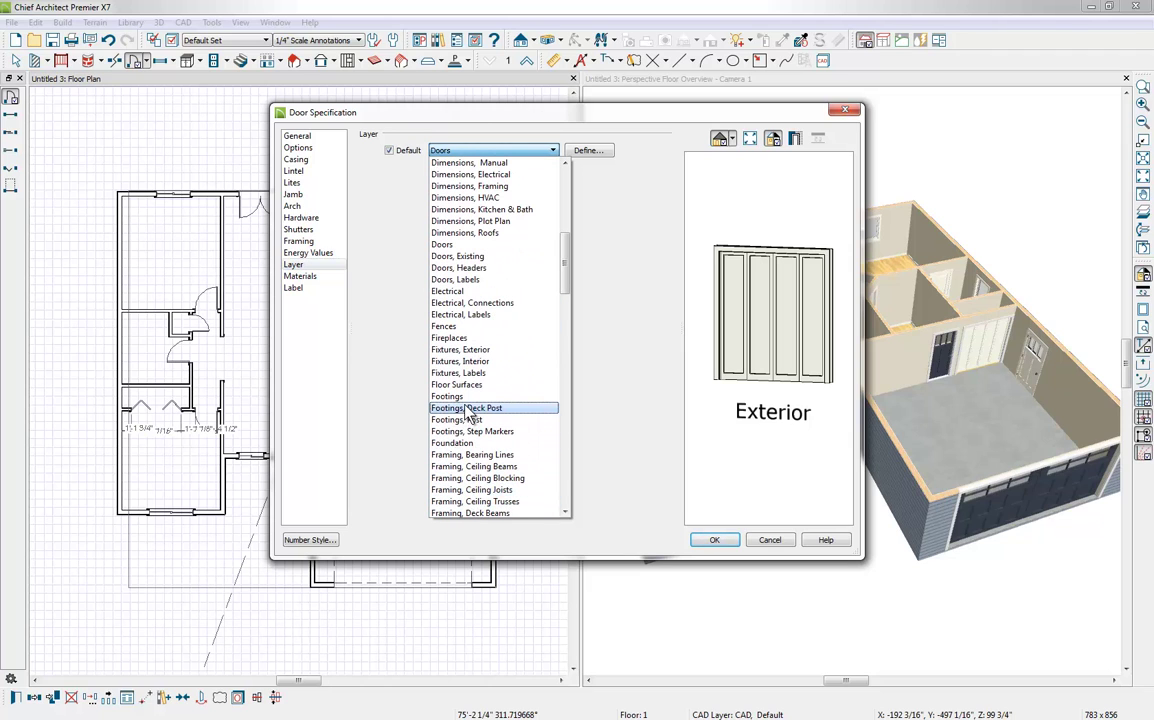
pyautogui.scroll(1, 474, 405)
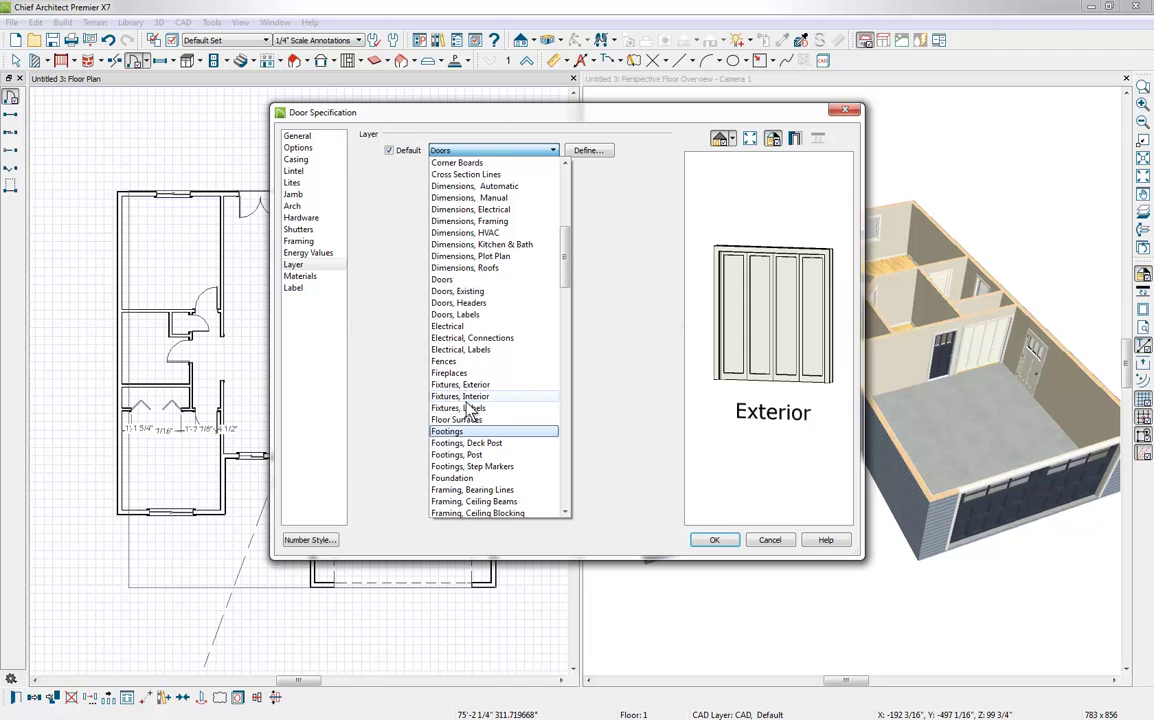
pyautogui.click(449, 293)
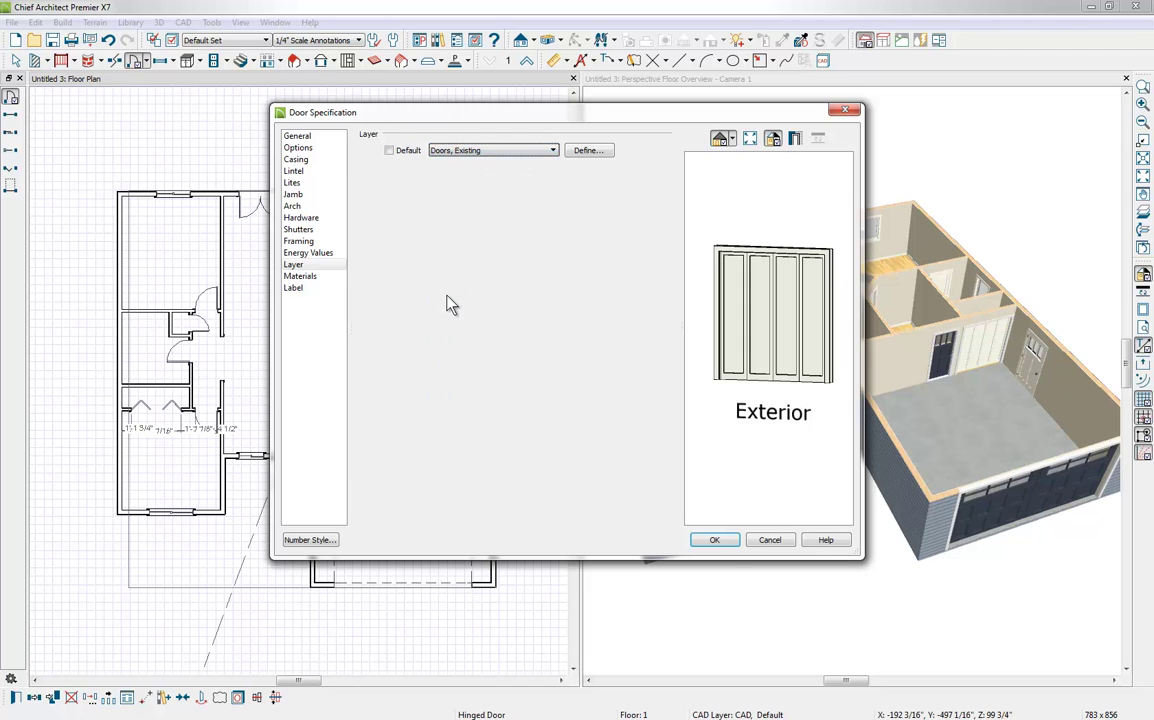
pyautogui.click(714, 540)
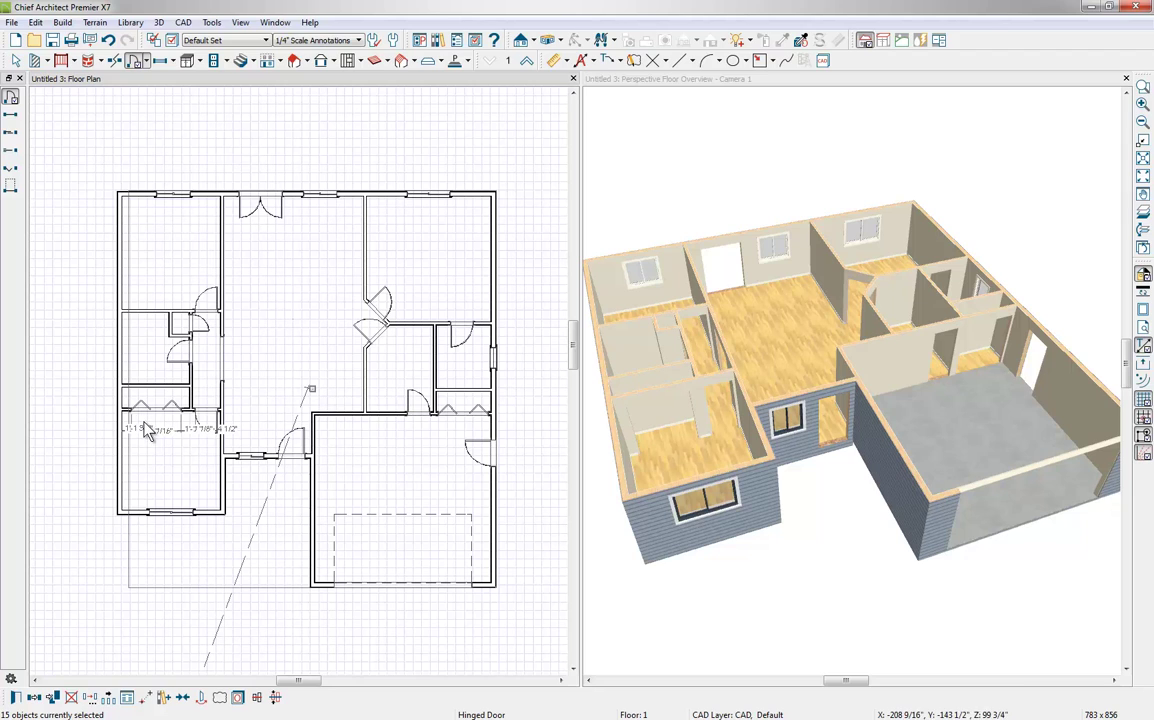
# - Turn on the display of the "Doors, Existing" layer in the perspective overview's Camera View Set
pyautogui.click(796, 87)
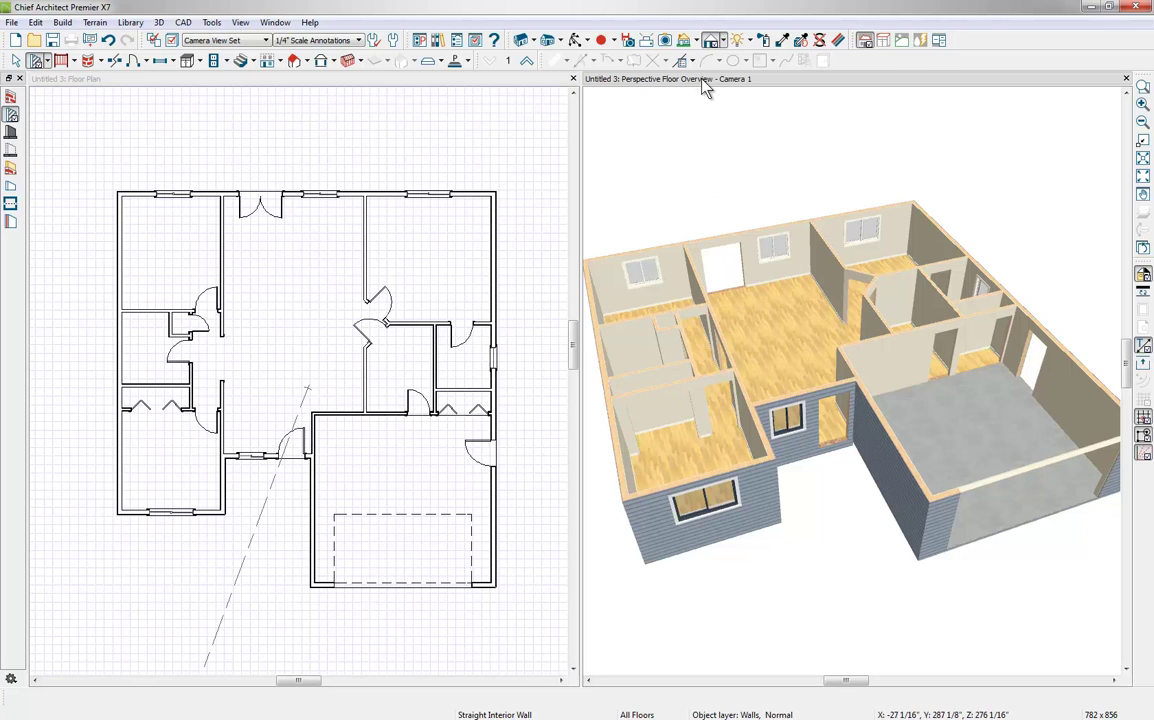
pyautogui.click(170, 41)
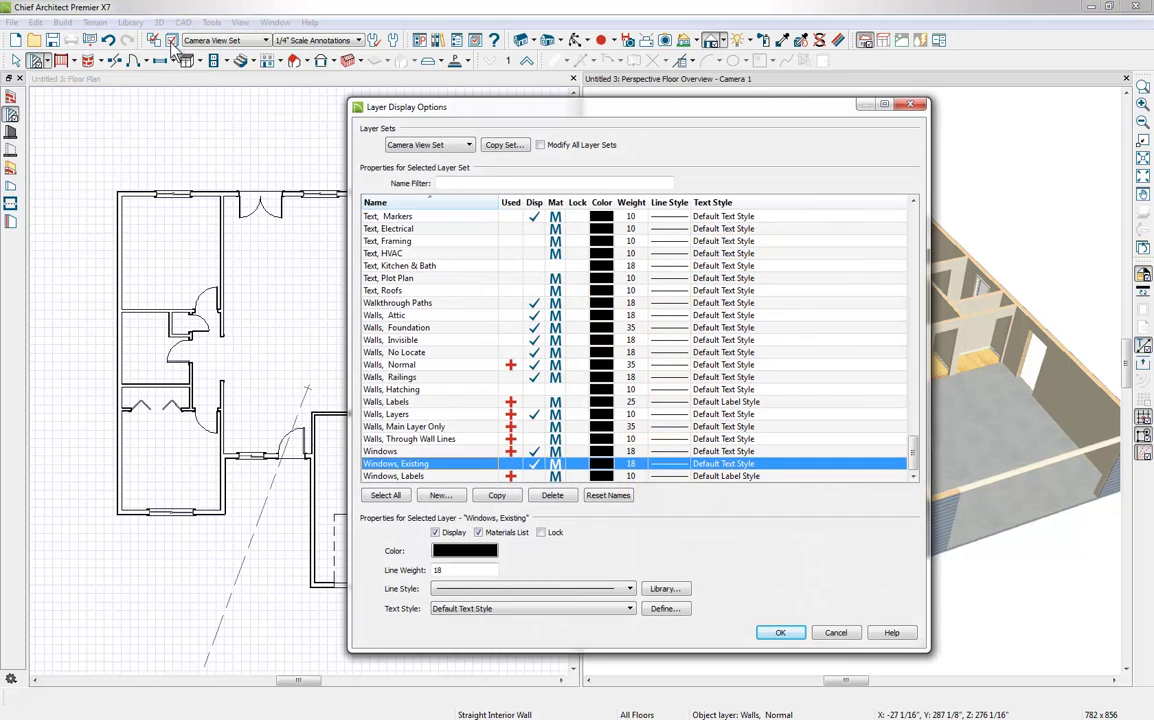
pyautogui.press('d')
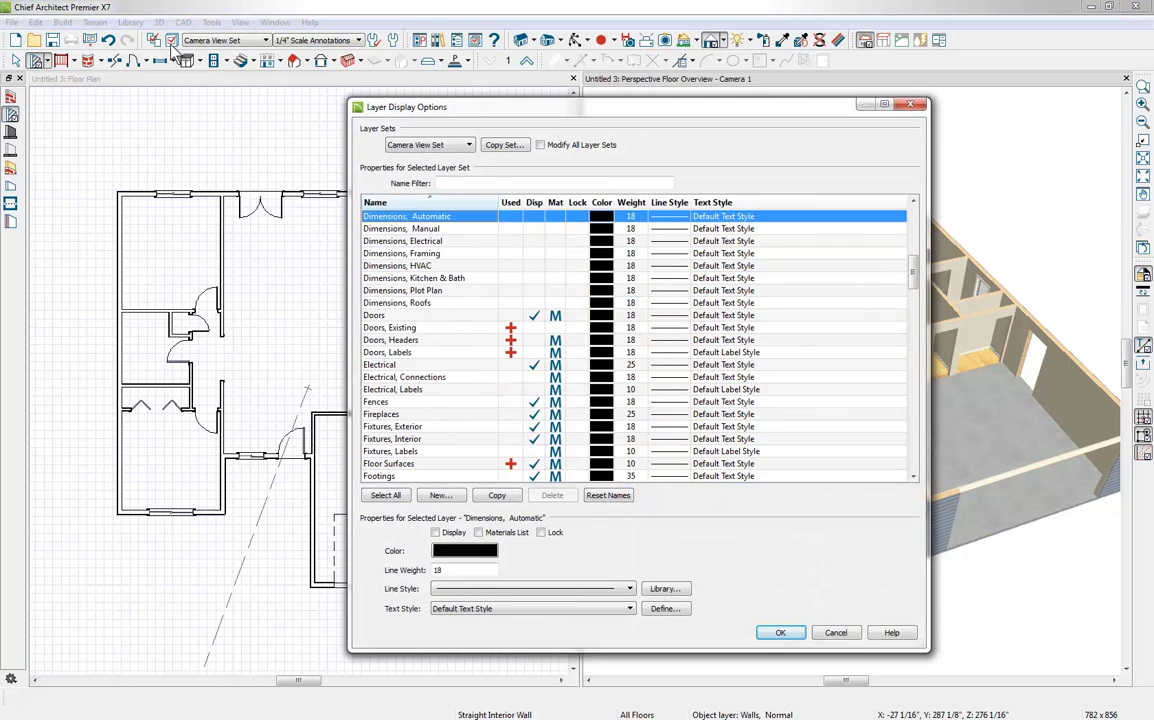
pyautogui.click(534, 328)
pyautogui.click(534, 328)
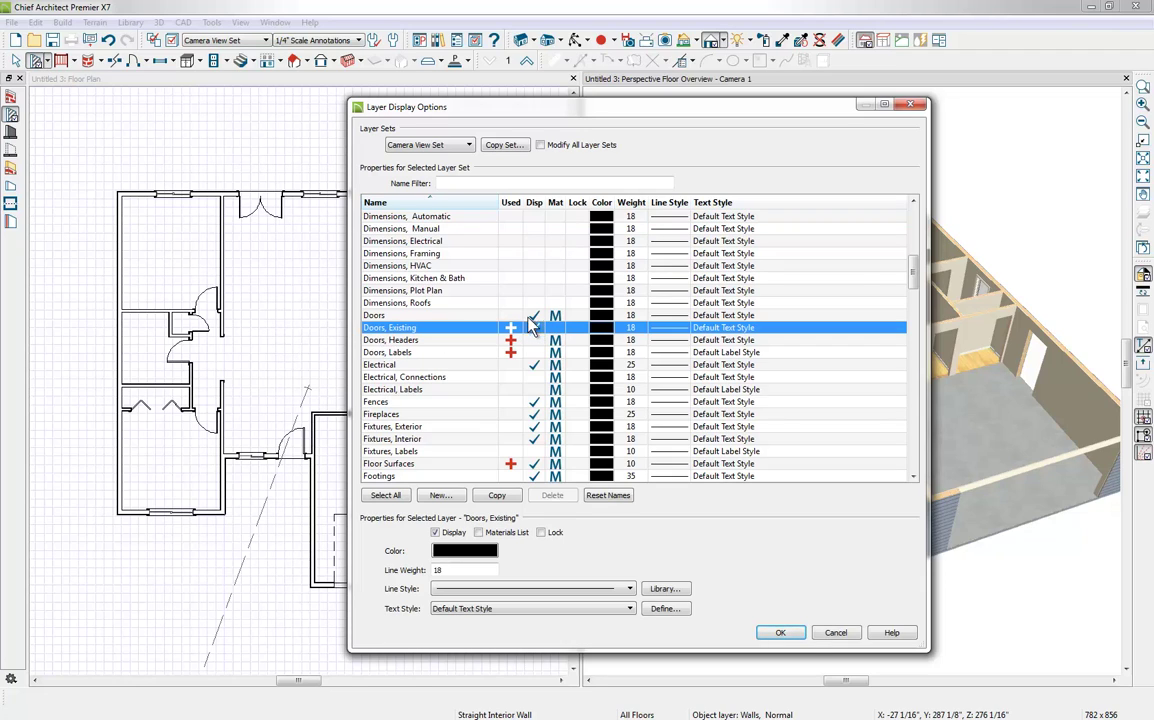
pyautogui.click(779, 633)
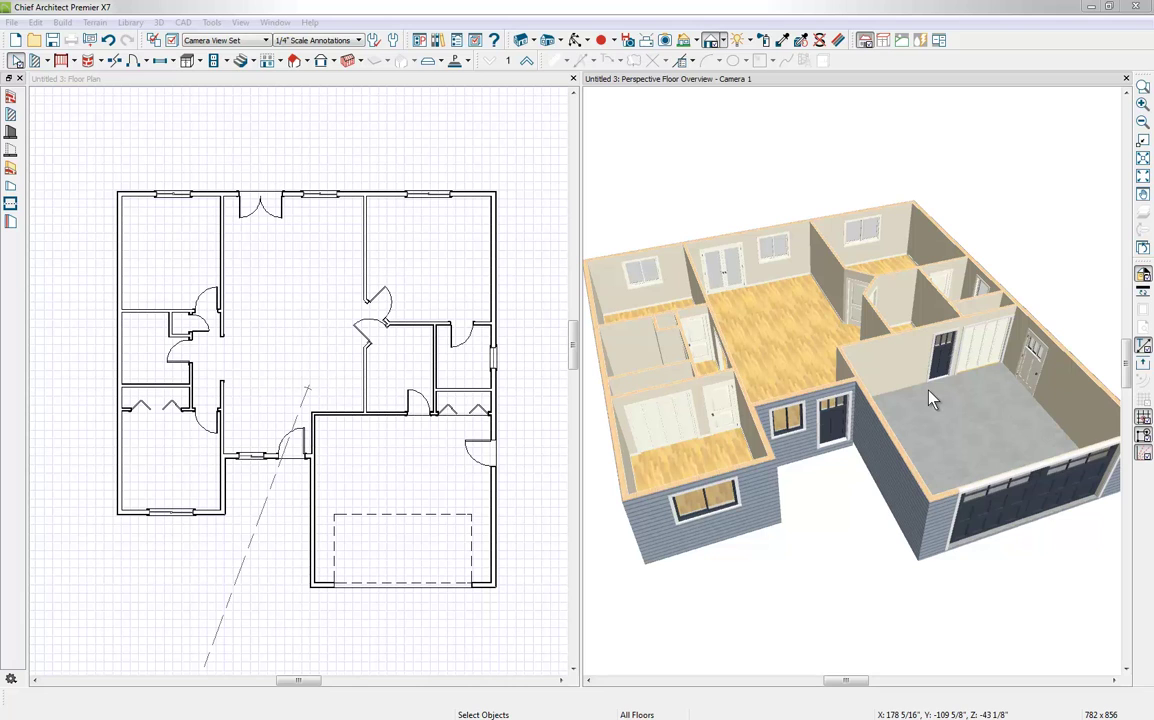
# - Close the perspective floor overview and continue in the floor plan alone
pyautogui.click(1126, 80)
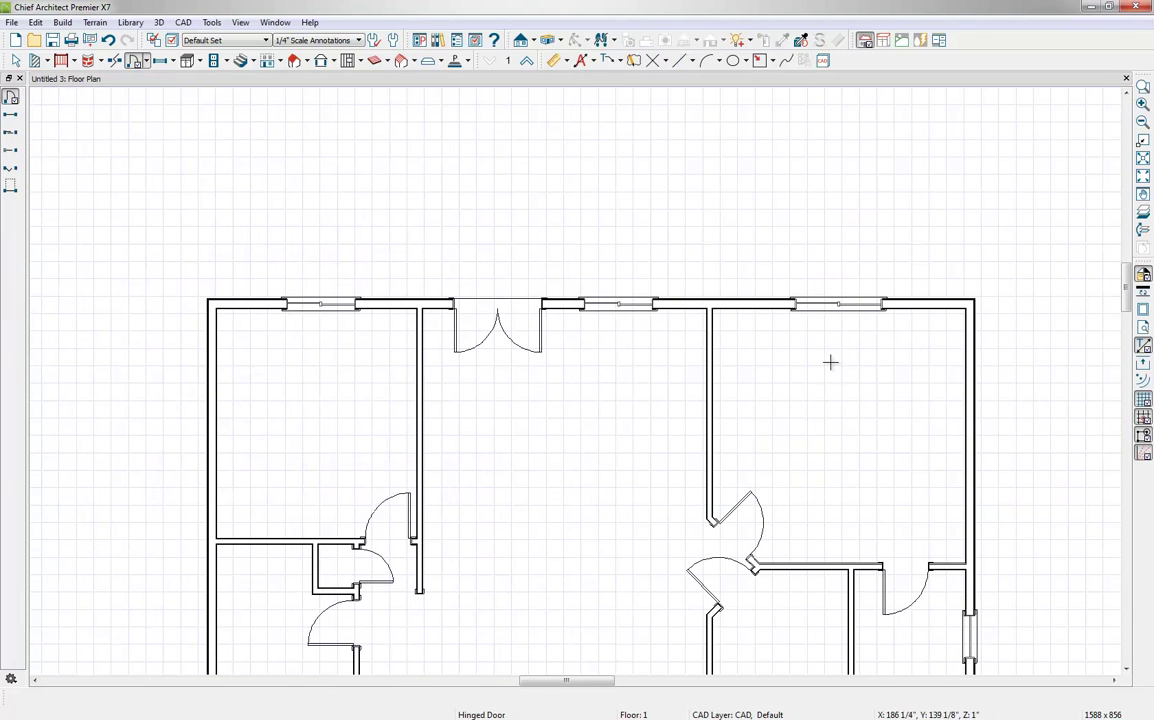
pyautogui.scroll(-4, 829, 363)
pyautogui.moveTo(821, 366); pyautogui.dragTo(768, 260)
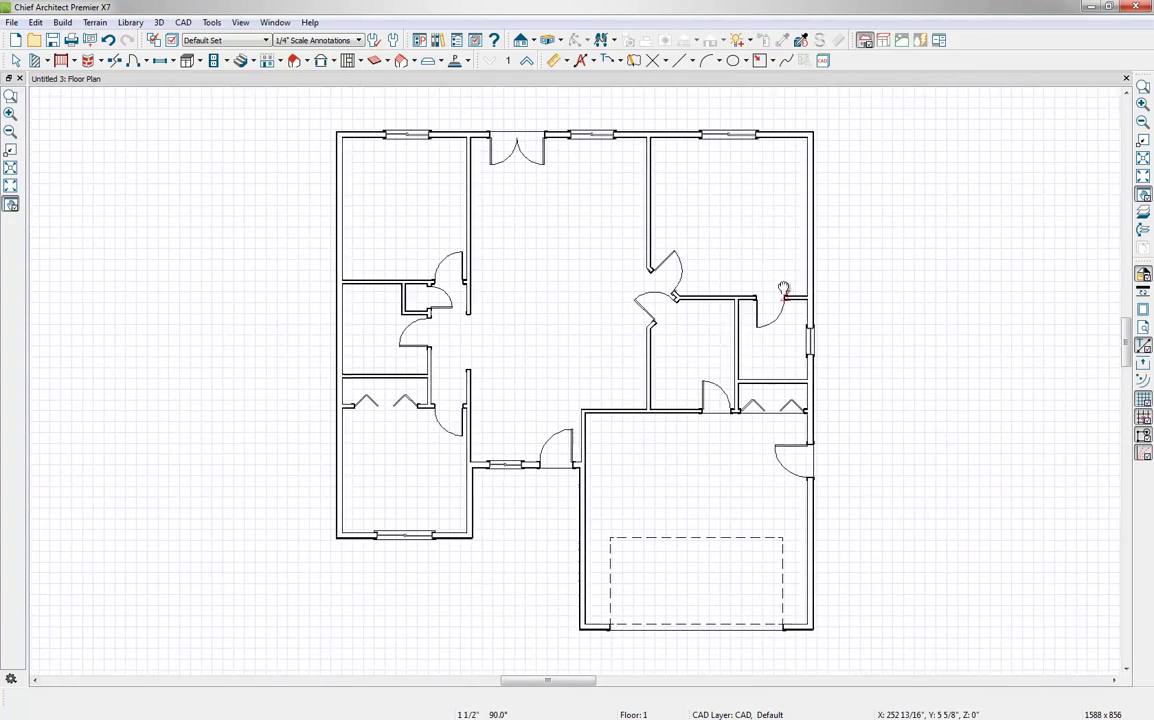
pyautogui.press('d')
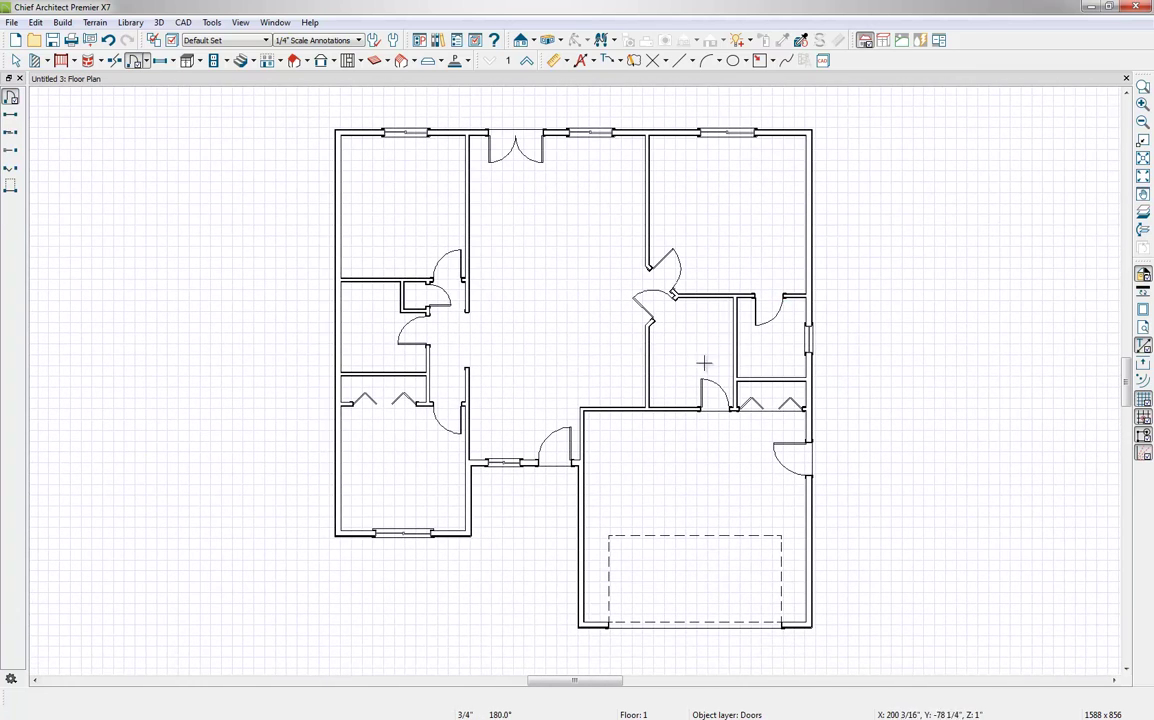
# - In the Build Roof settings, enable Auto Rebuild Roofs, set the pitch to 5 in 12, and enable Trusses (no Birdsmouth)
pyautogui.click(306, 61)
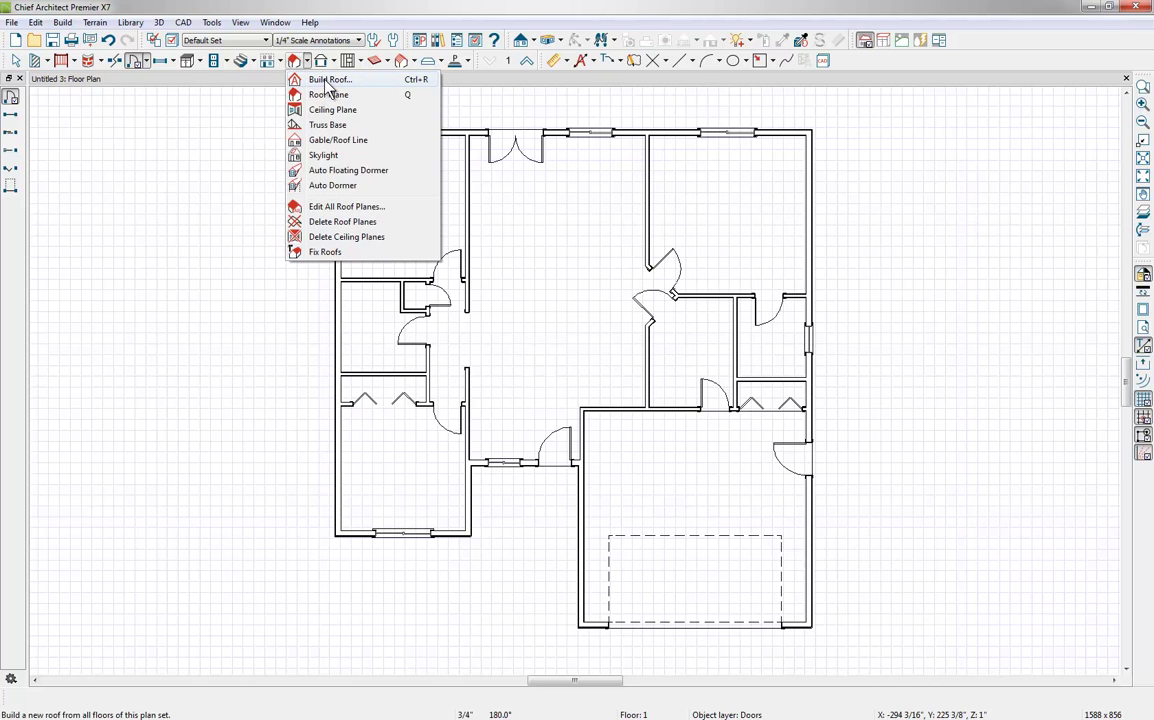
pyautogui.click(324, 85)
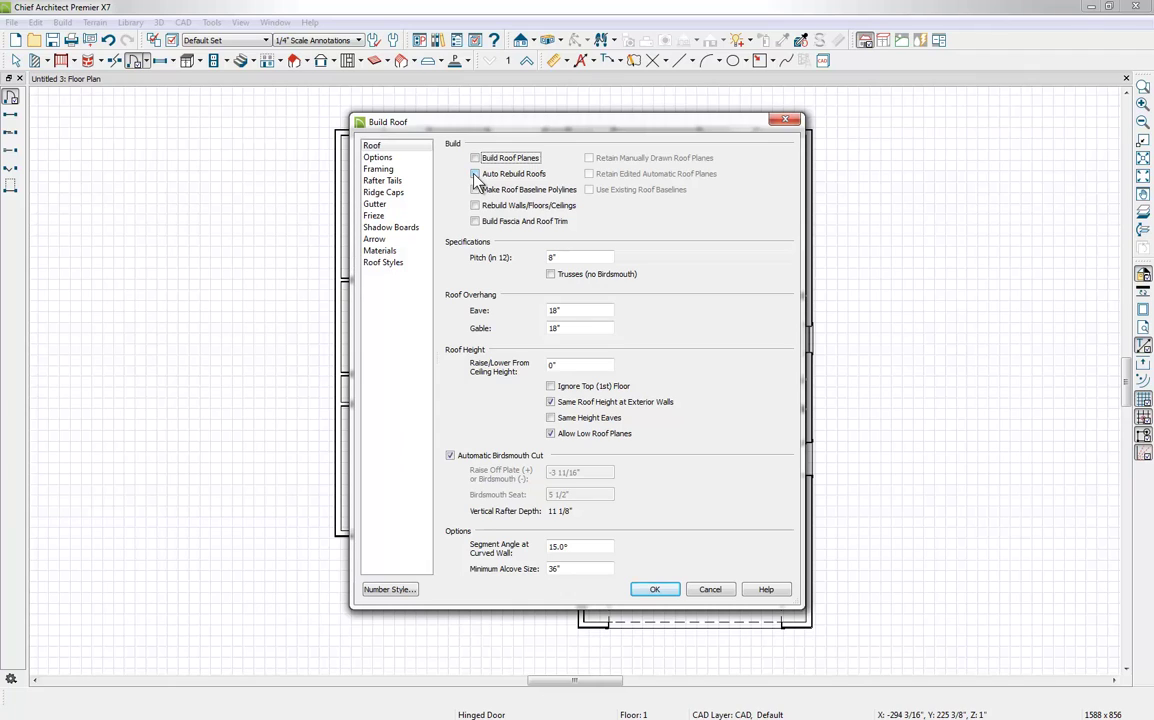
pyautogui.click(475, 175)
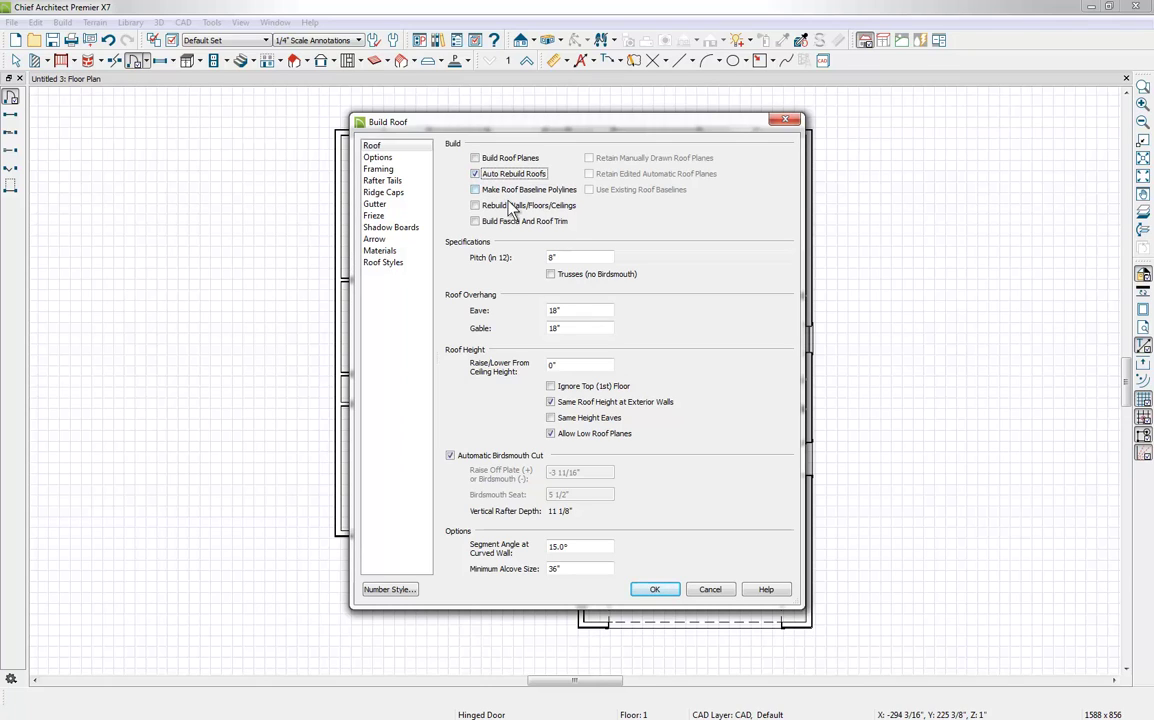
pyautogui.doubleClick(563, 257)
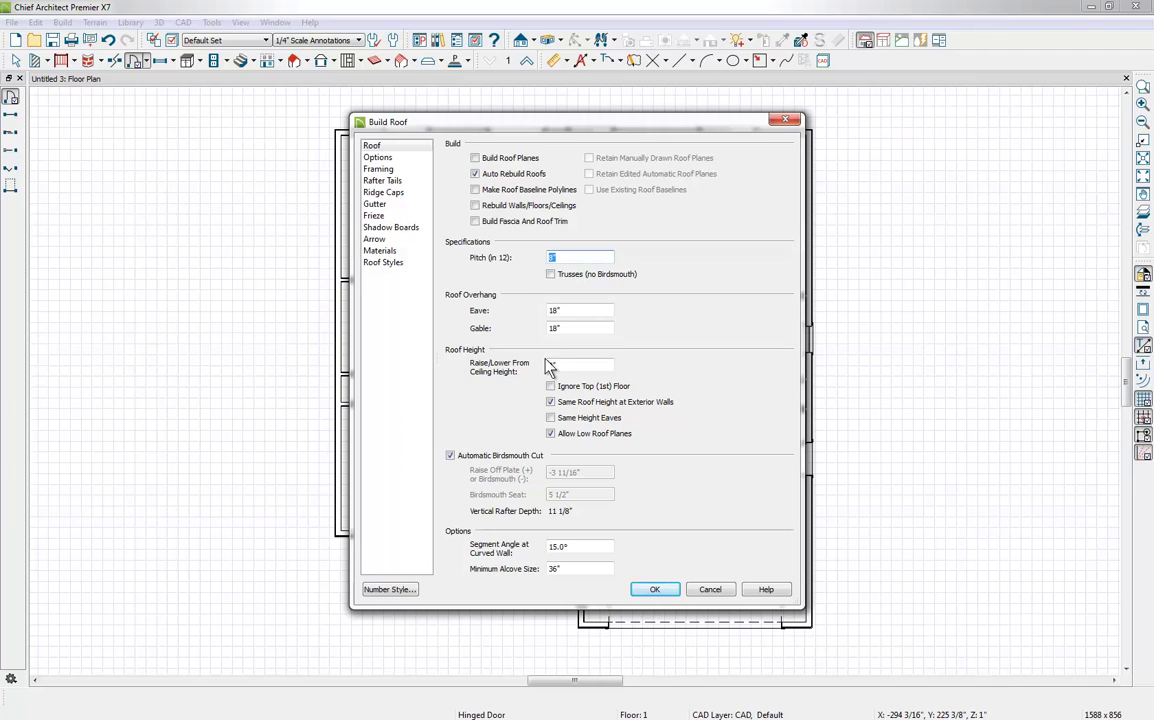
pyautogui.write('5')
pyautogui.click(550, 275)
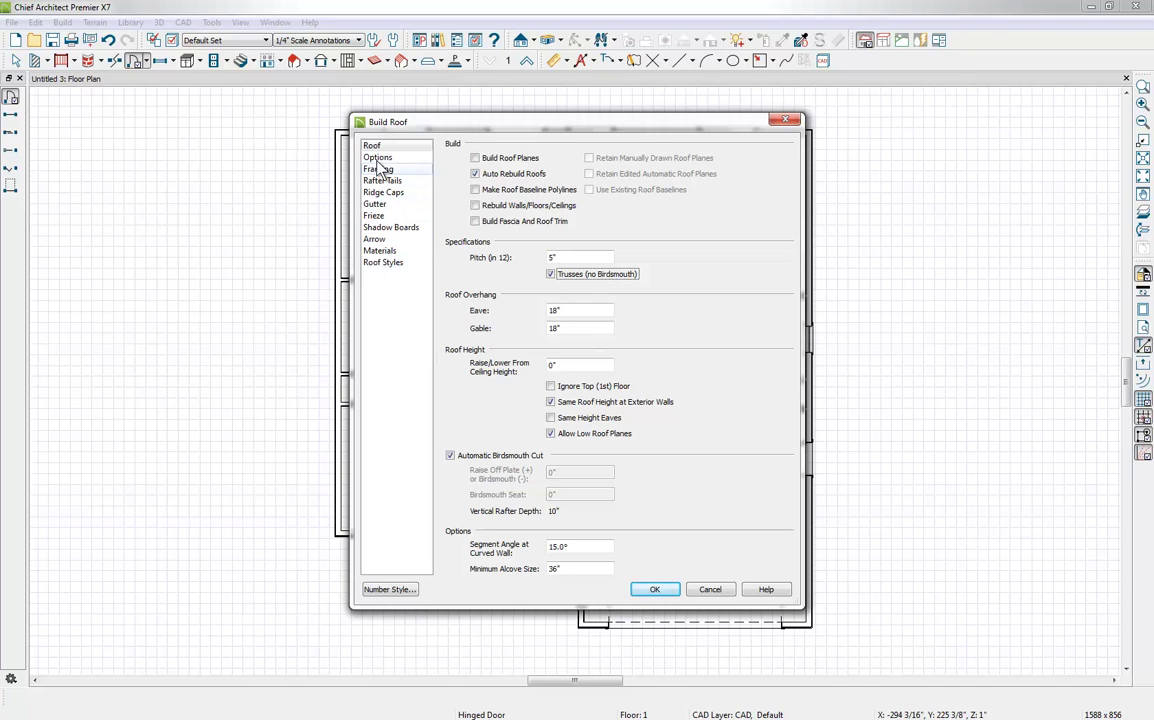
# - Review the roof styles, options, framing, rafter tail and ridge cap settings, and build the roof with the chosen settings
pyautogui.click(381, 264)
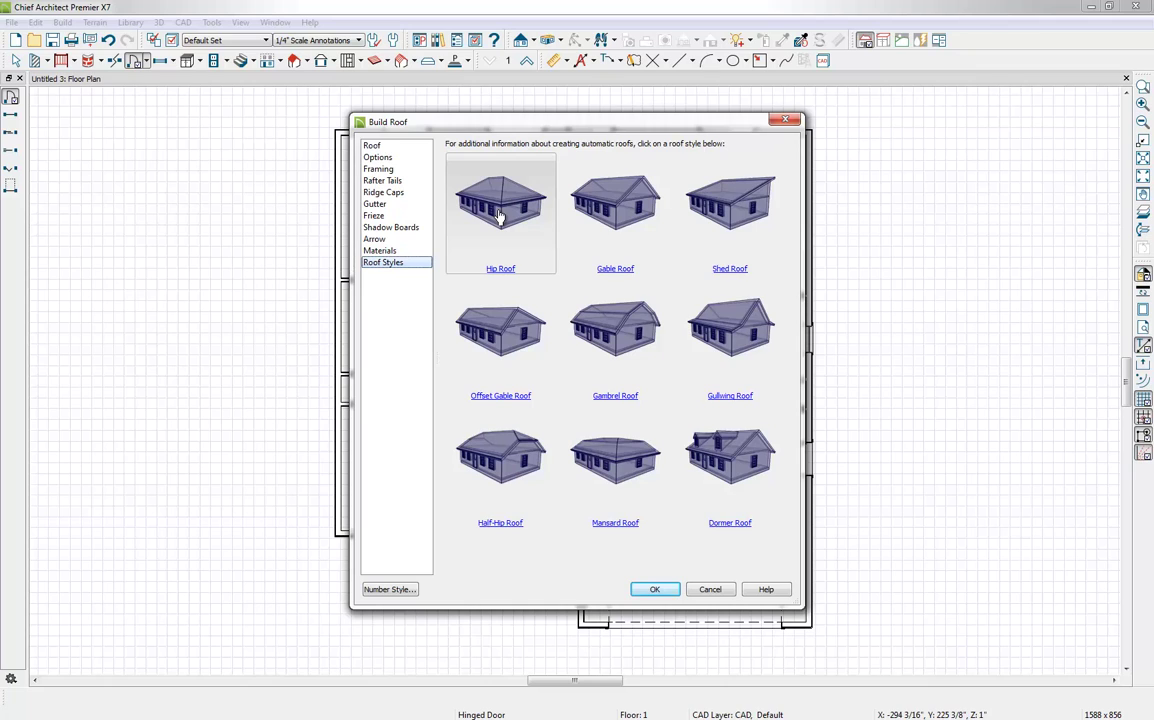
pyautogui.click(378, 158)
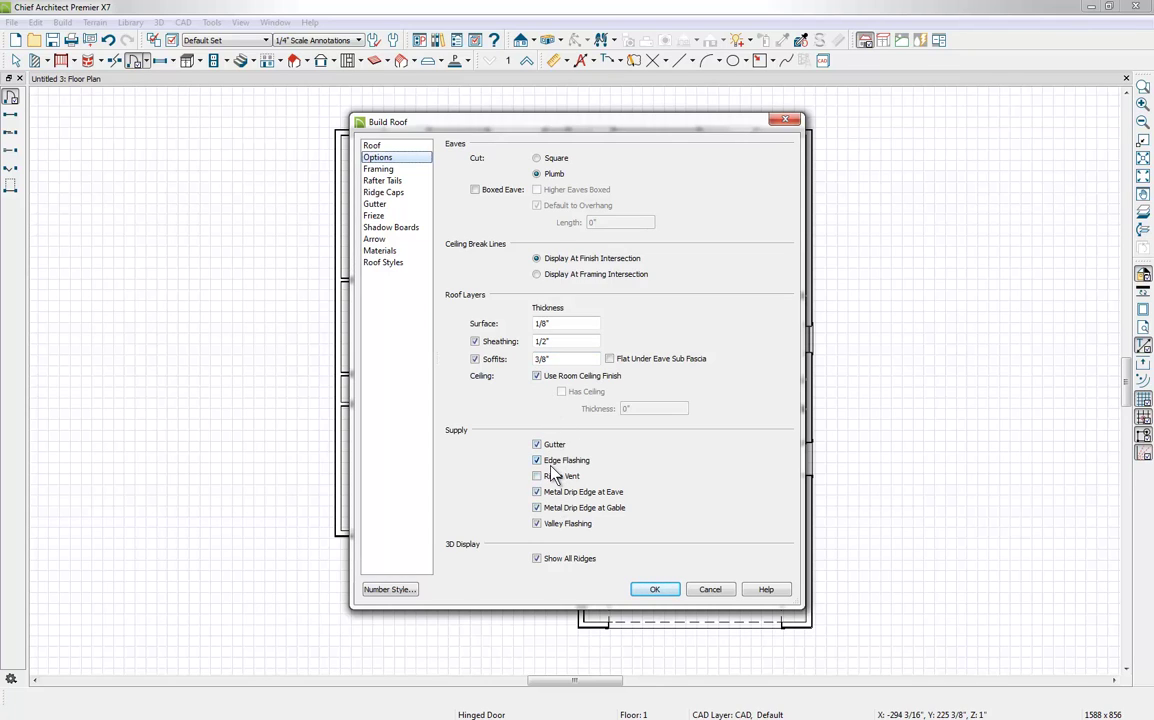
pyautogui.click(378, 169)
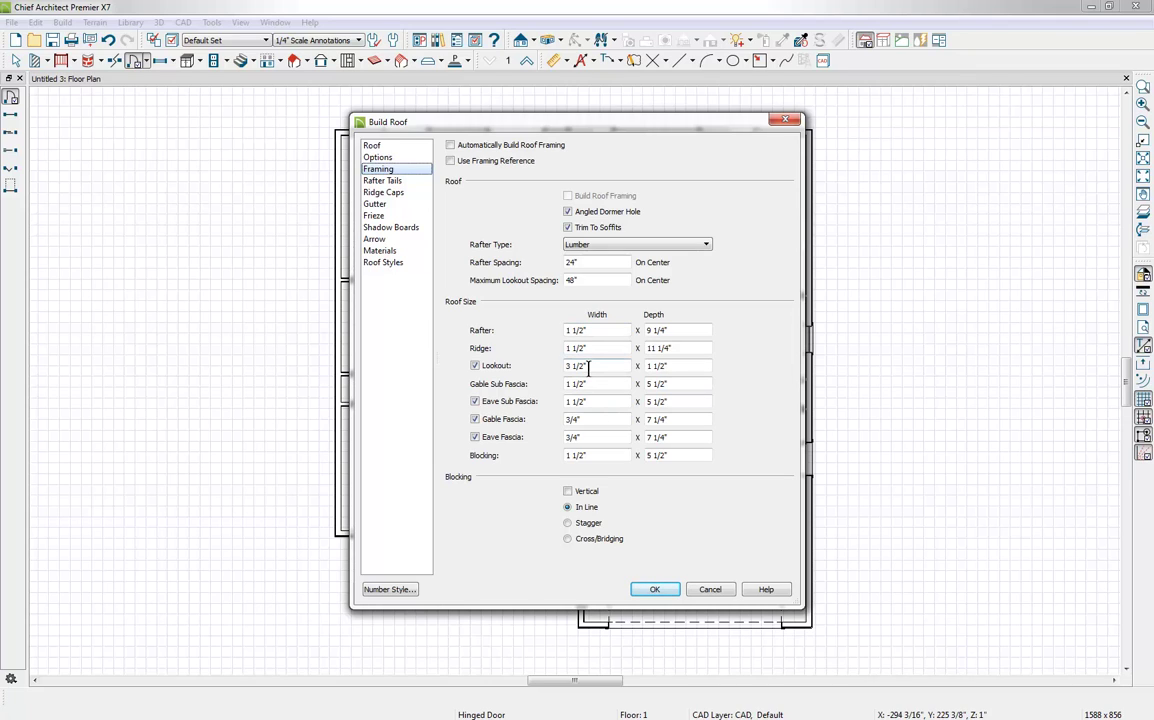
pyautogui.click(385, 182)
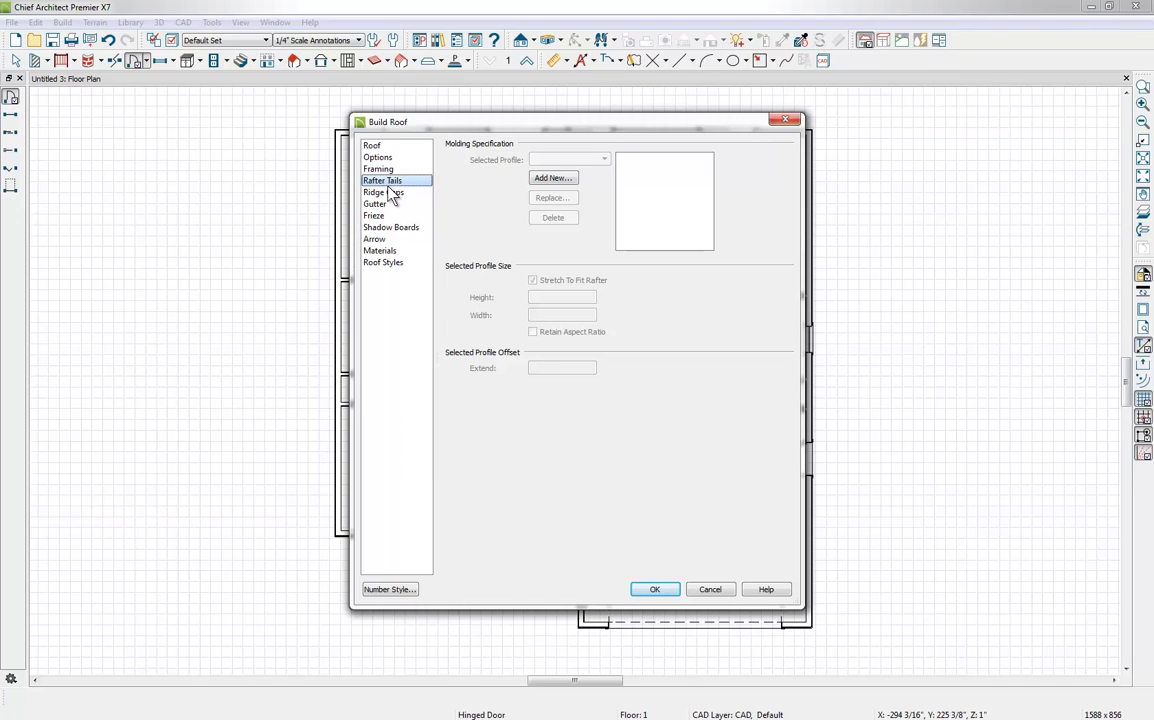
pyautogui.click(386, 193)
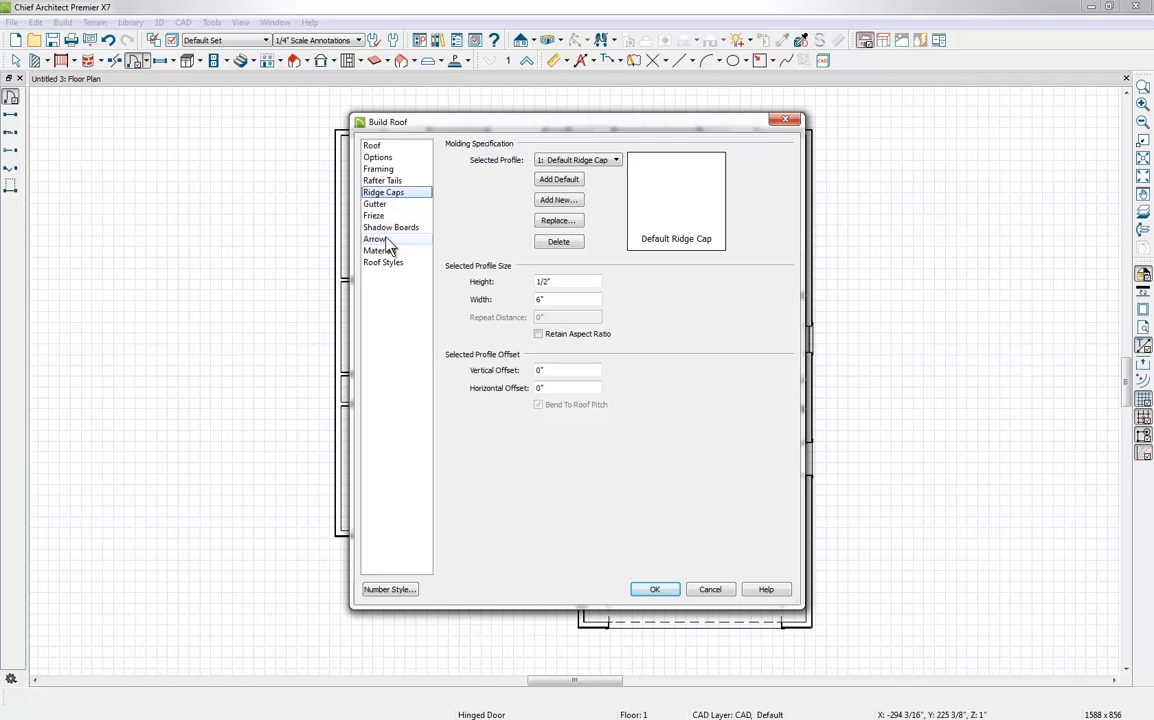
pyautogui.click(373, 149)
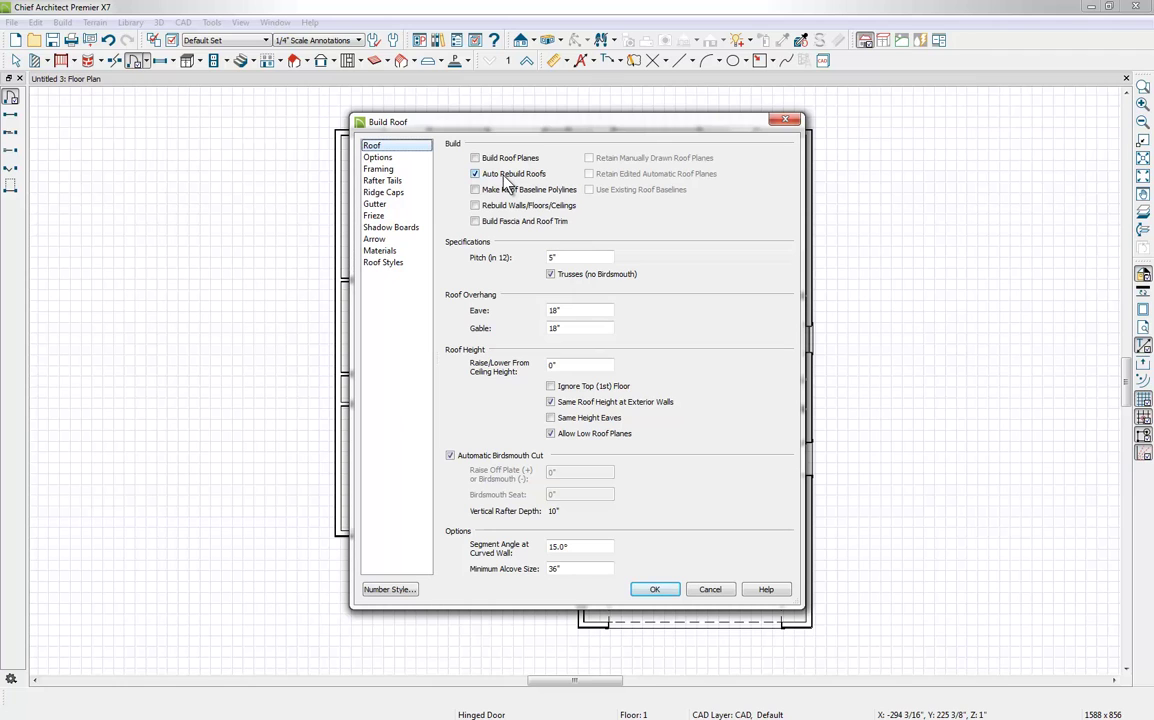
pyautogui.click(655, 590)
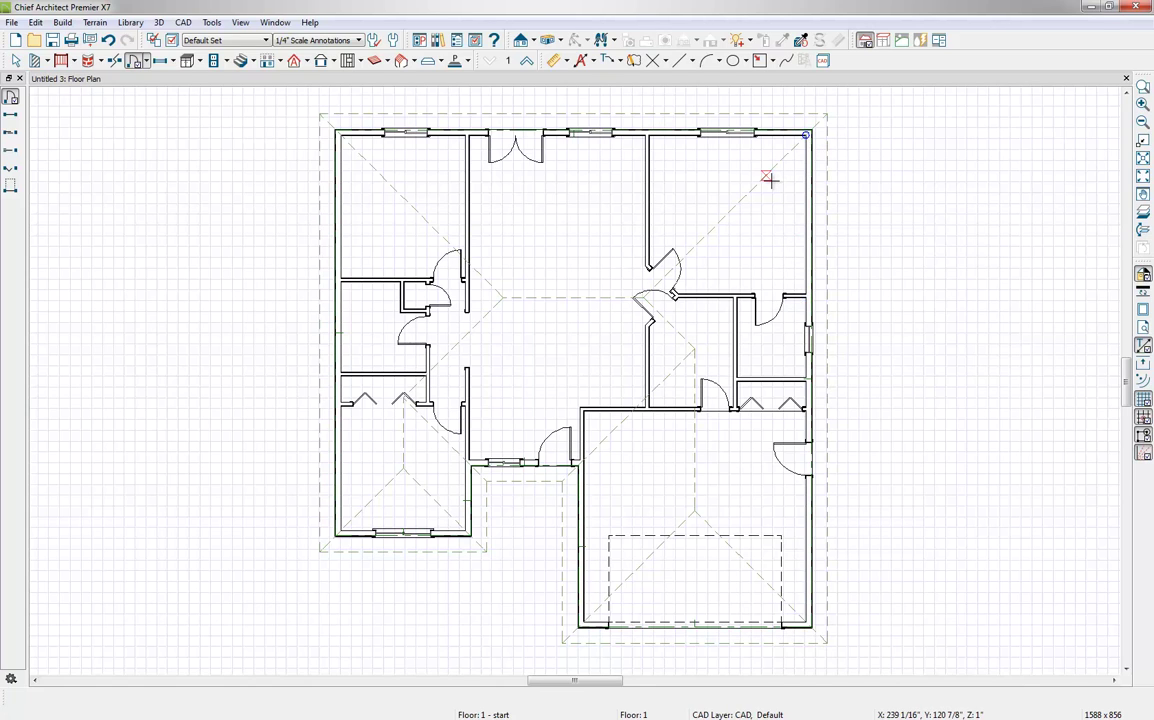
pyautogui.press('space')
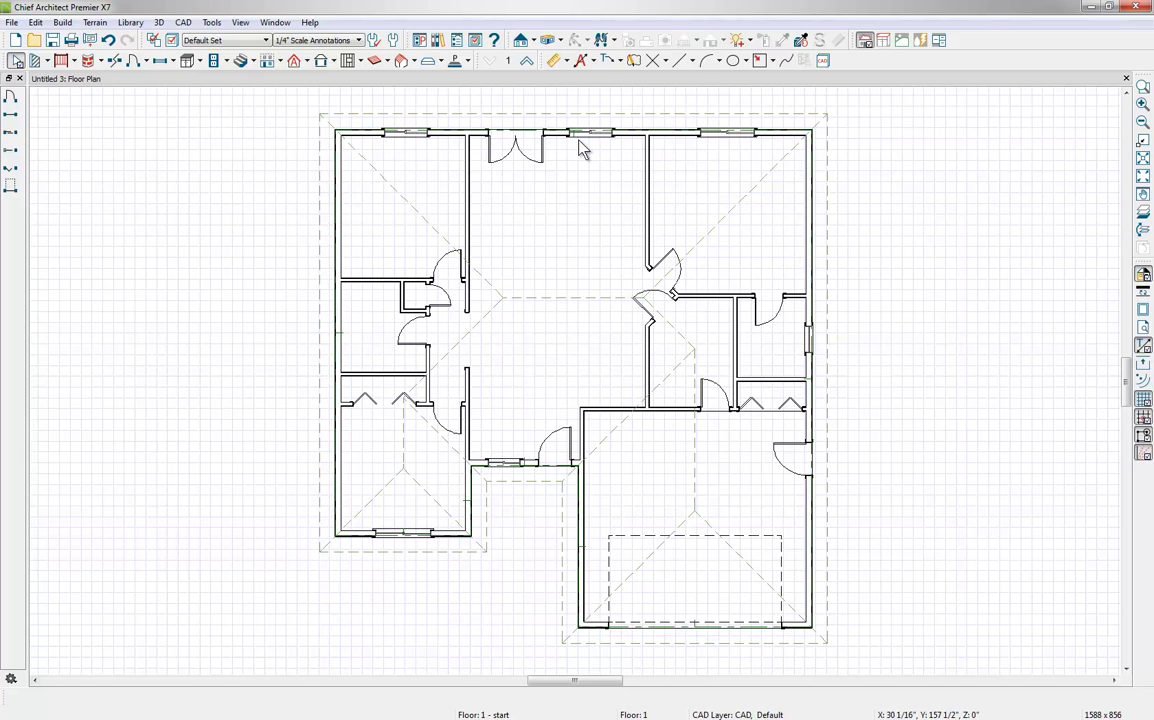
# - Create a Perspective Full Overview of the house and examine the new roof from several sides
pyautogui.click(562, 42)
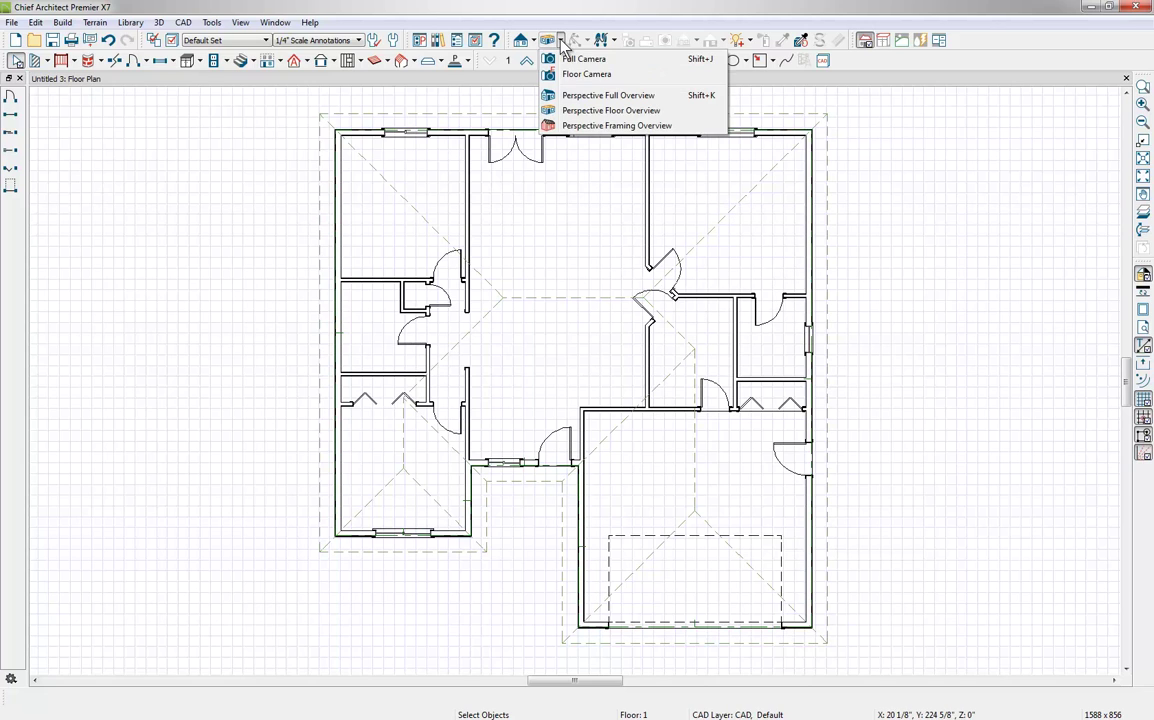
pyautogui.click(615, 97)
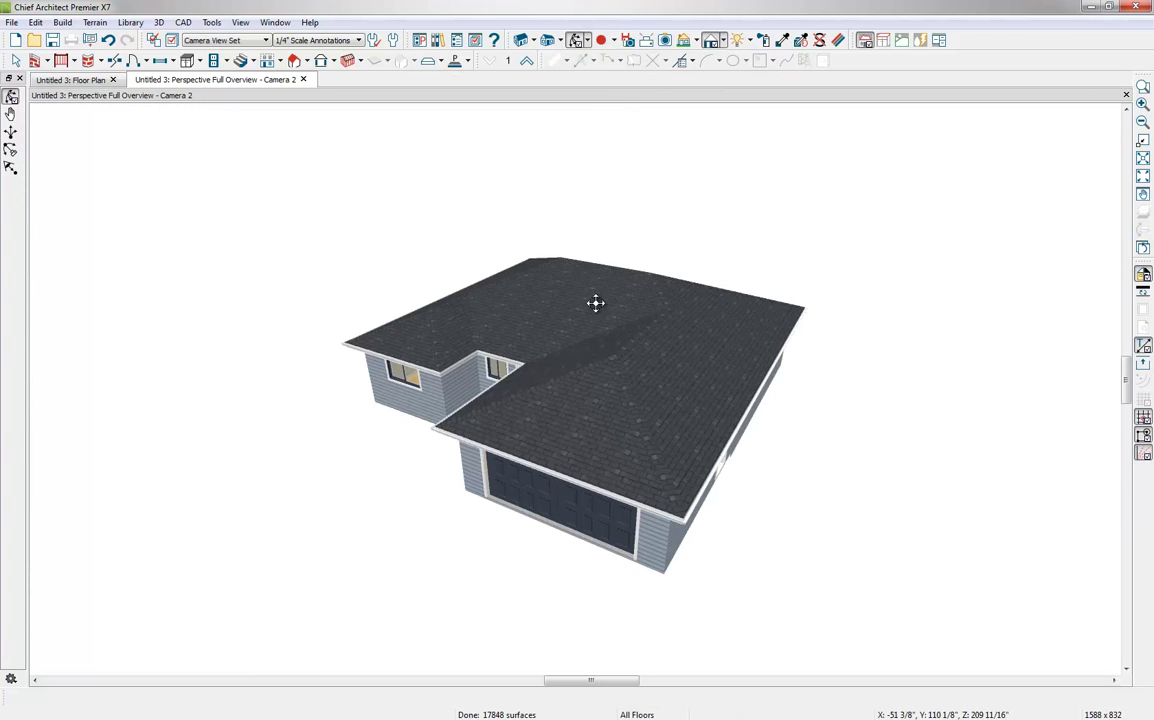
pyautogui.moveTo(567, 389); pyautogui.dragTo(676, 358)
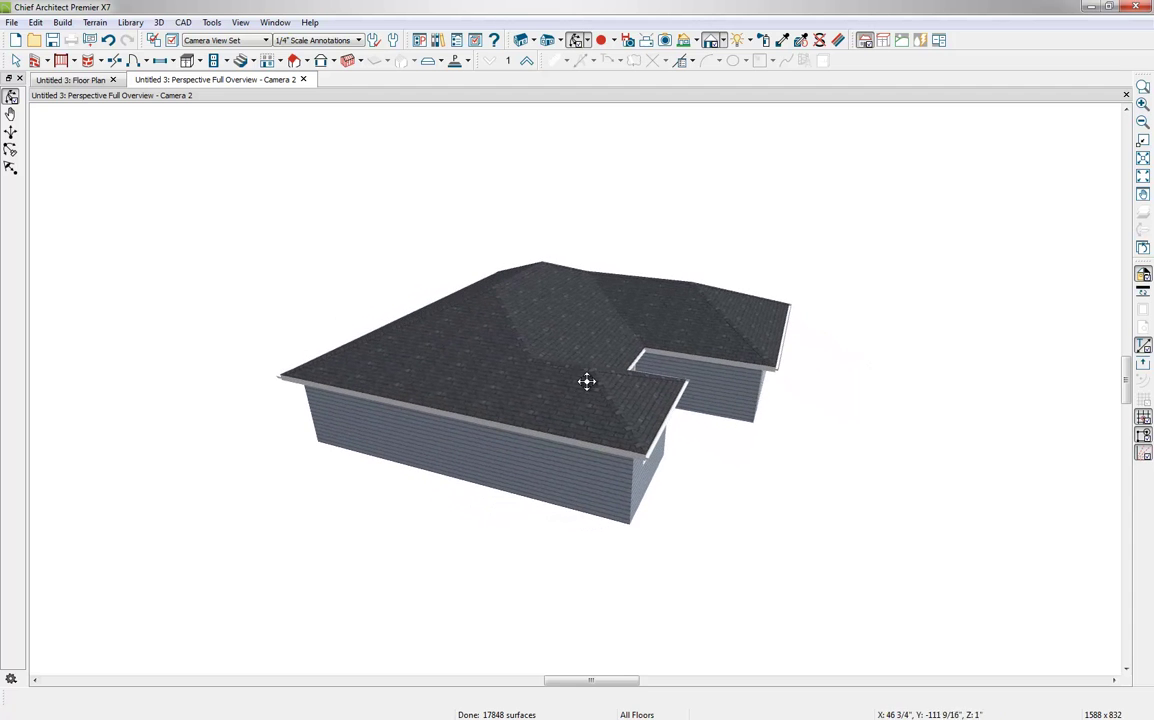
pyautogui.moveTo(587, 381); pyautogui.dragTo(634, 403)
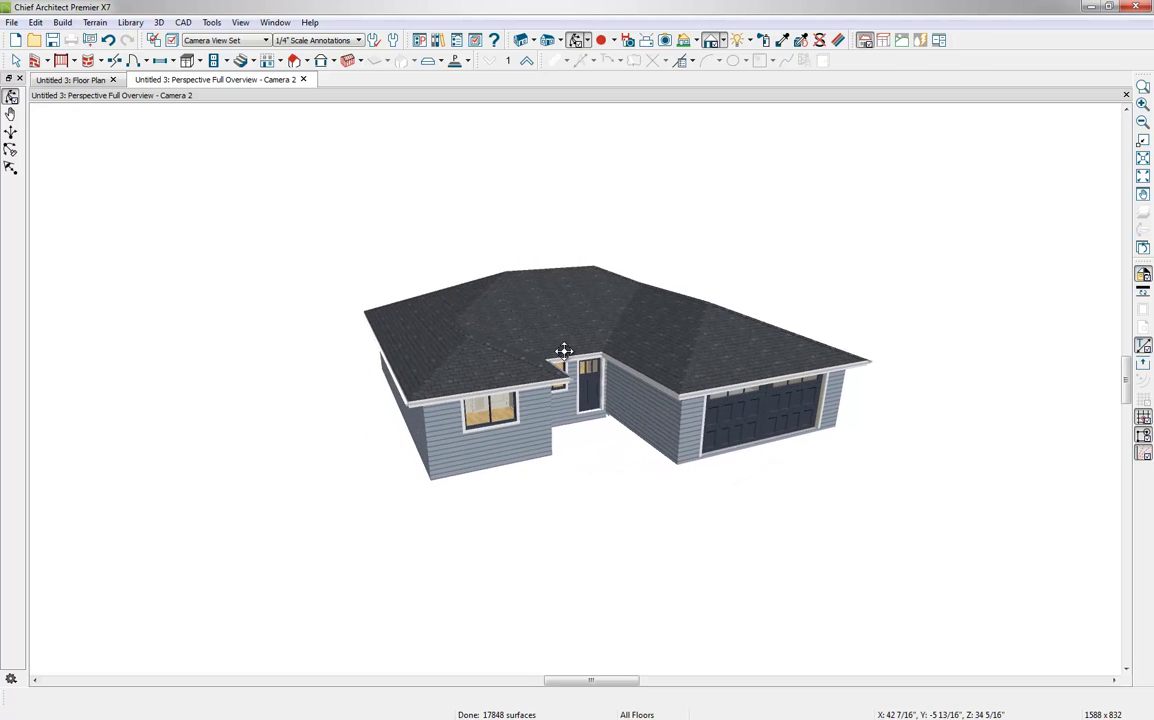
# - Tile the floor plan and the perspective overview side by side, with the floor plan first, and enlarge the house in the plan
pyautogui.hotkey('shift', 'v')
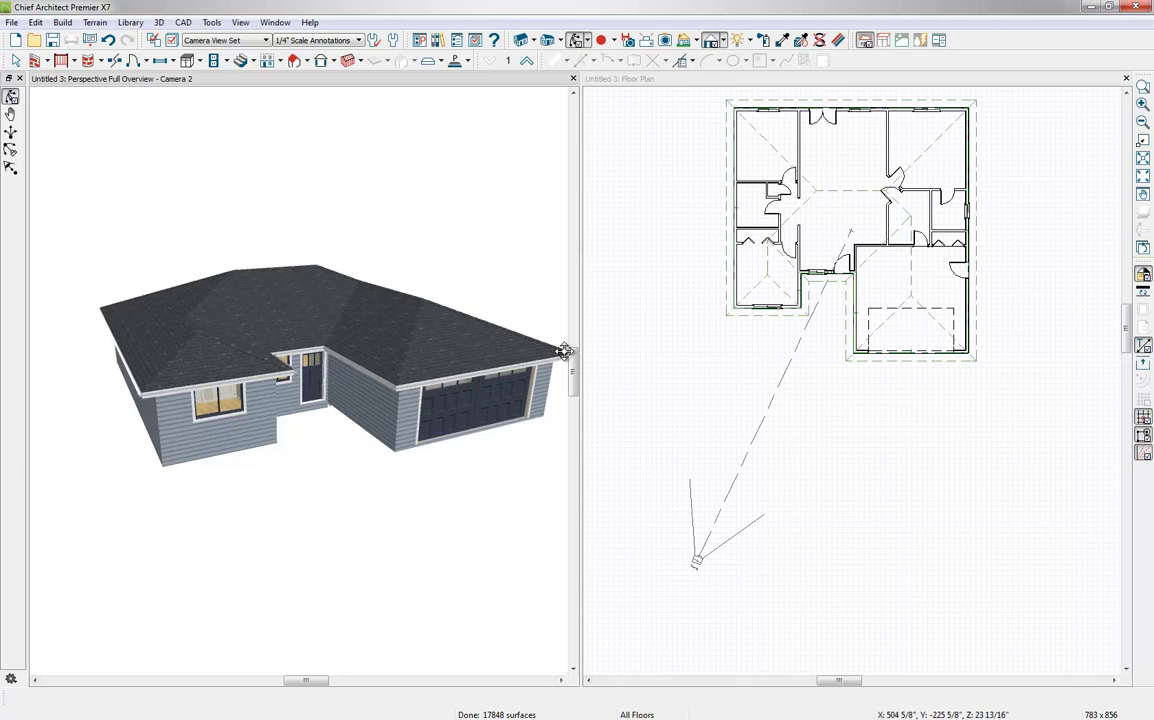
pyautogui.moveTo(660, 83); pyautogui.dragTo(251, 96)
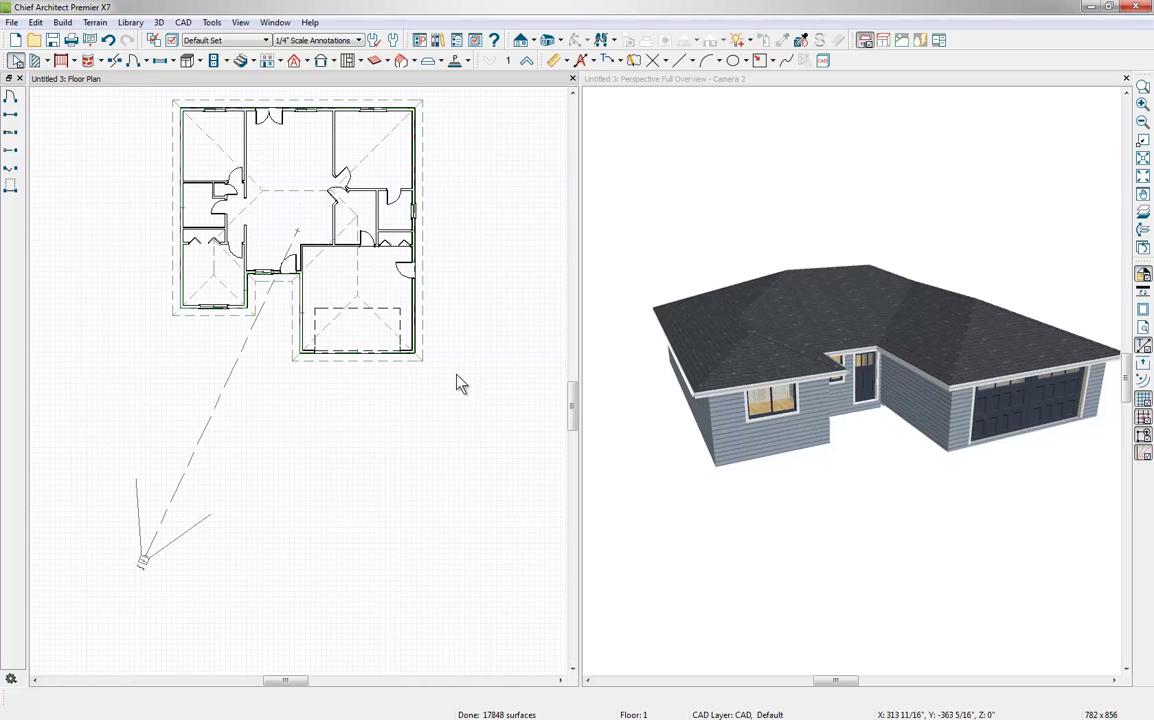
pyautogui.scroll(3, 476, 330)
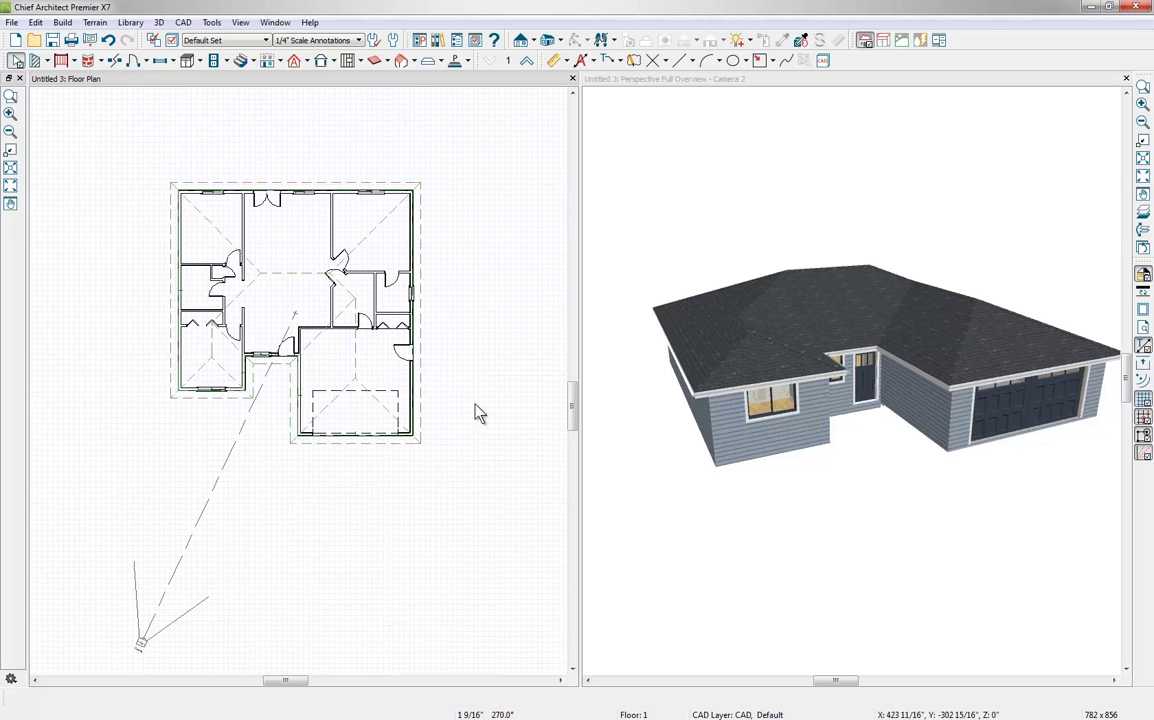
pyautogui.scroll(2, 422, 352)
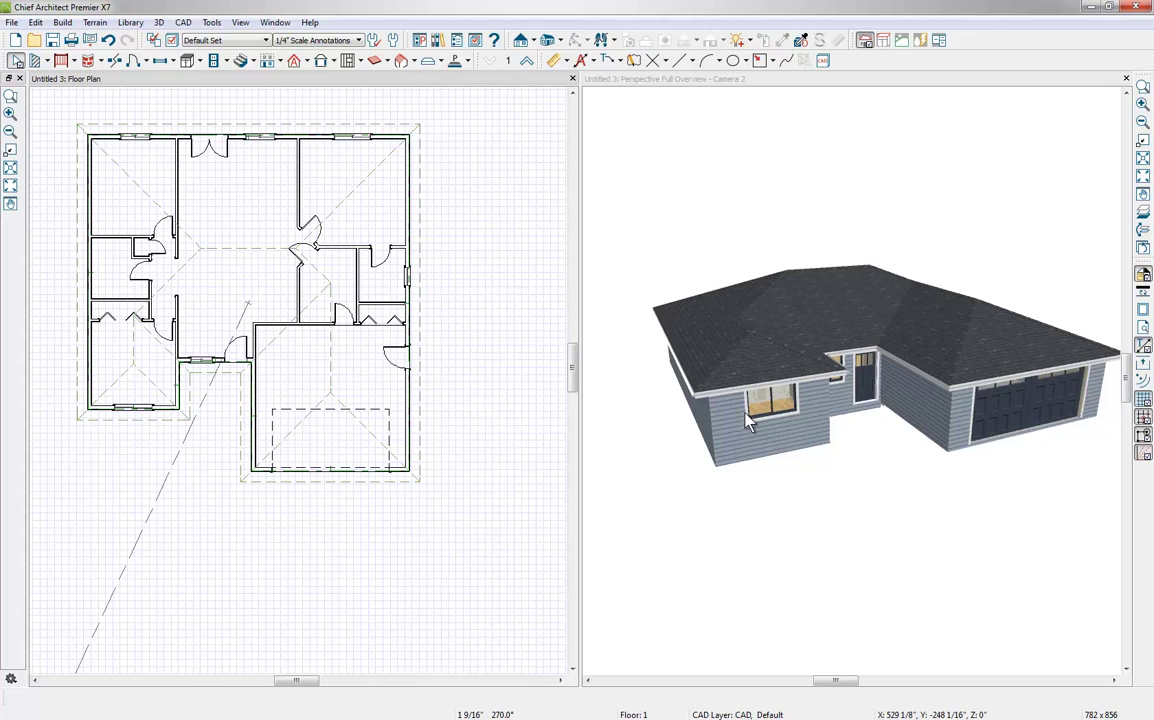
pyautogui.scroll(1, 838, 390)
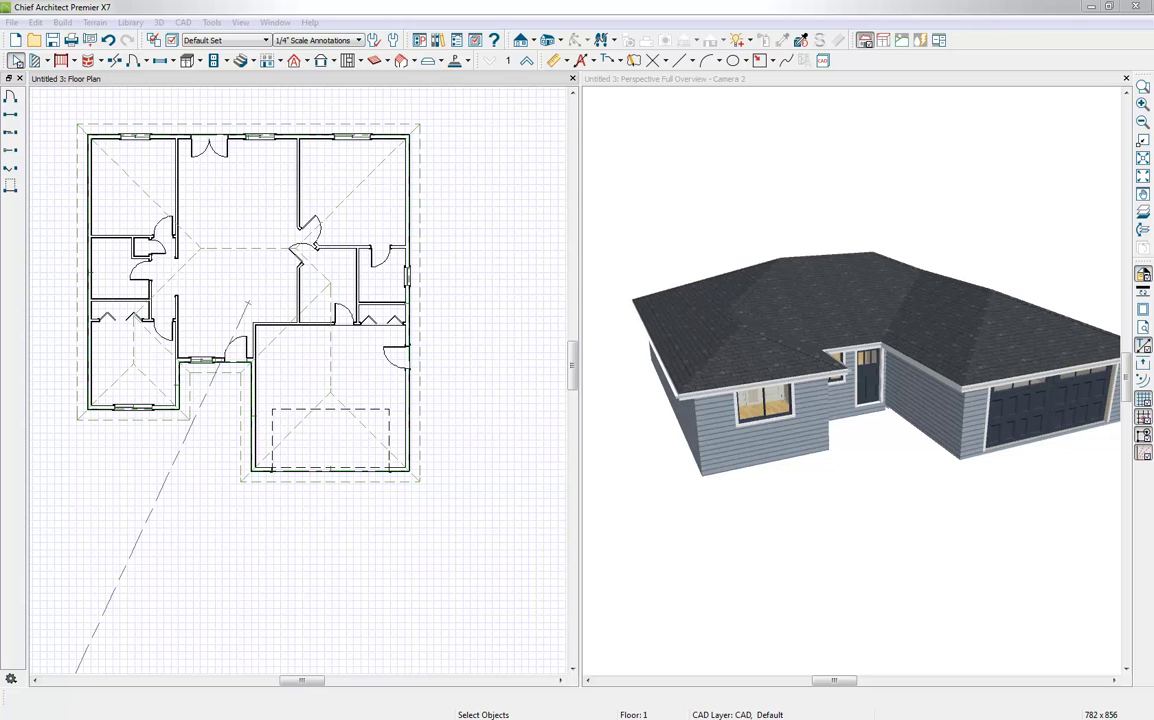
# - Consult the As built image and change the projecting front bedroom's window wall into a gable wall
pyautogui.moveTo(1153, 122); pyautogui.dragTo(783, 126)
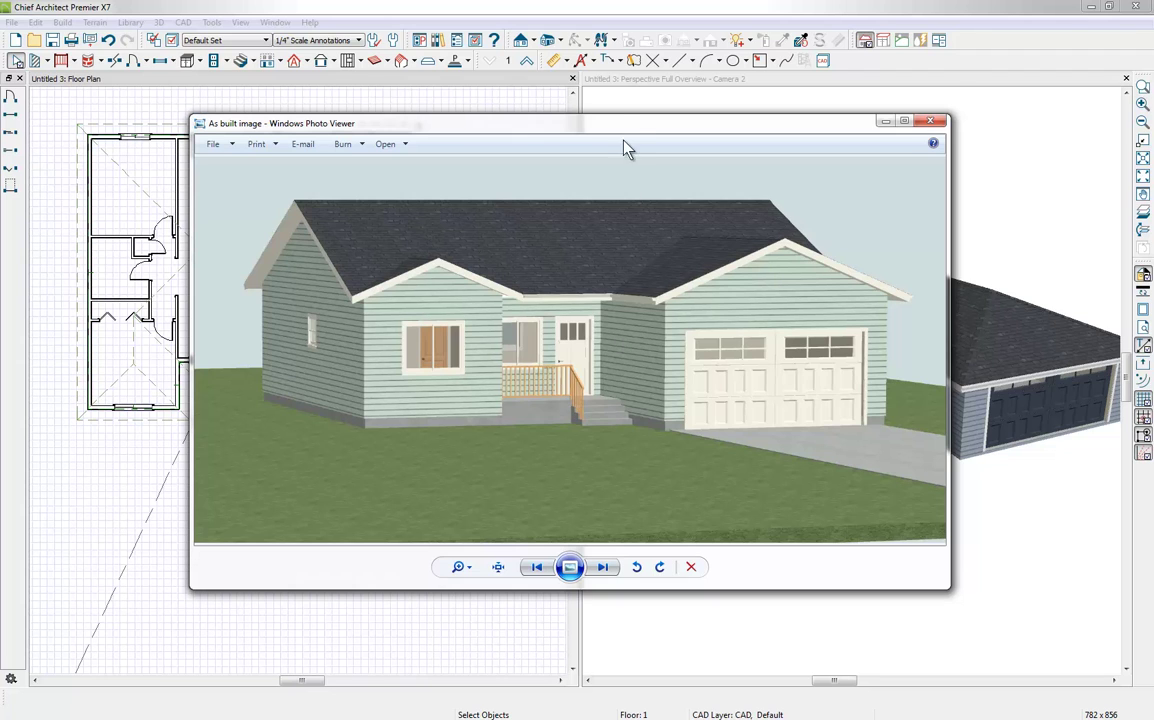
pyautogui.moveTo(606, 131); pyautogui.dragTo(1153, 140)
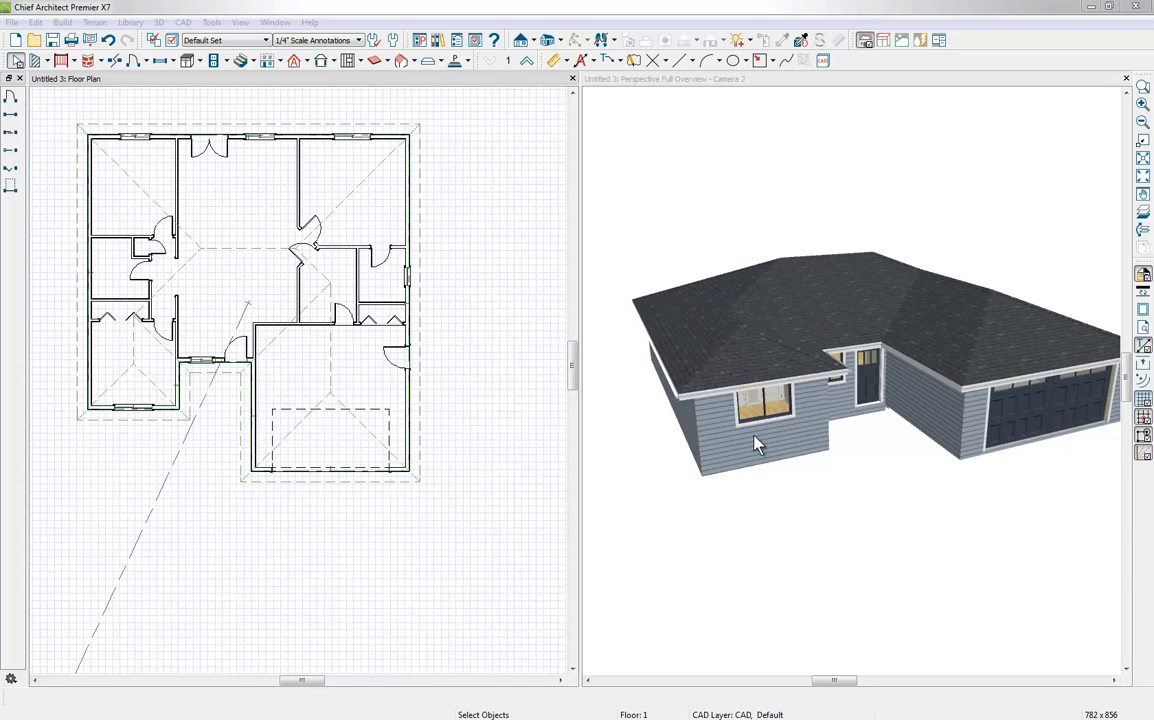
pyautogui.click(726, 446)
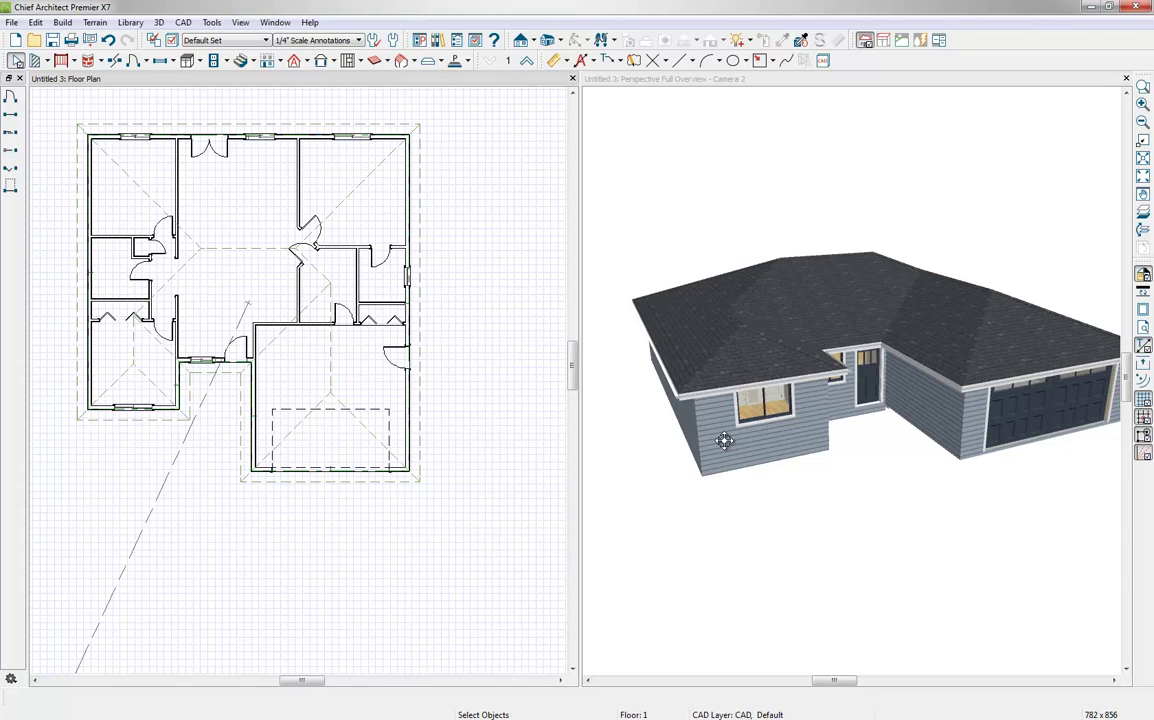
pyautogui.press('space')
pyautogui.click(729, 446)
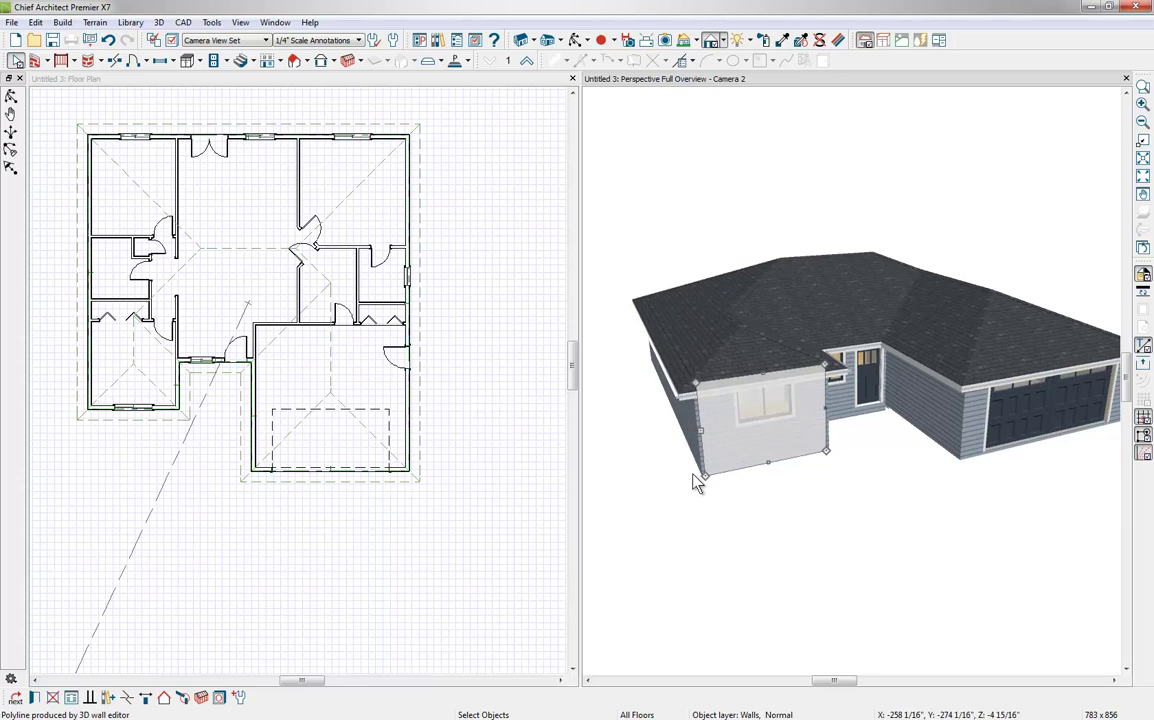
pyautogui.click(167, 701)
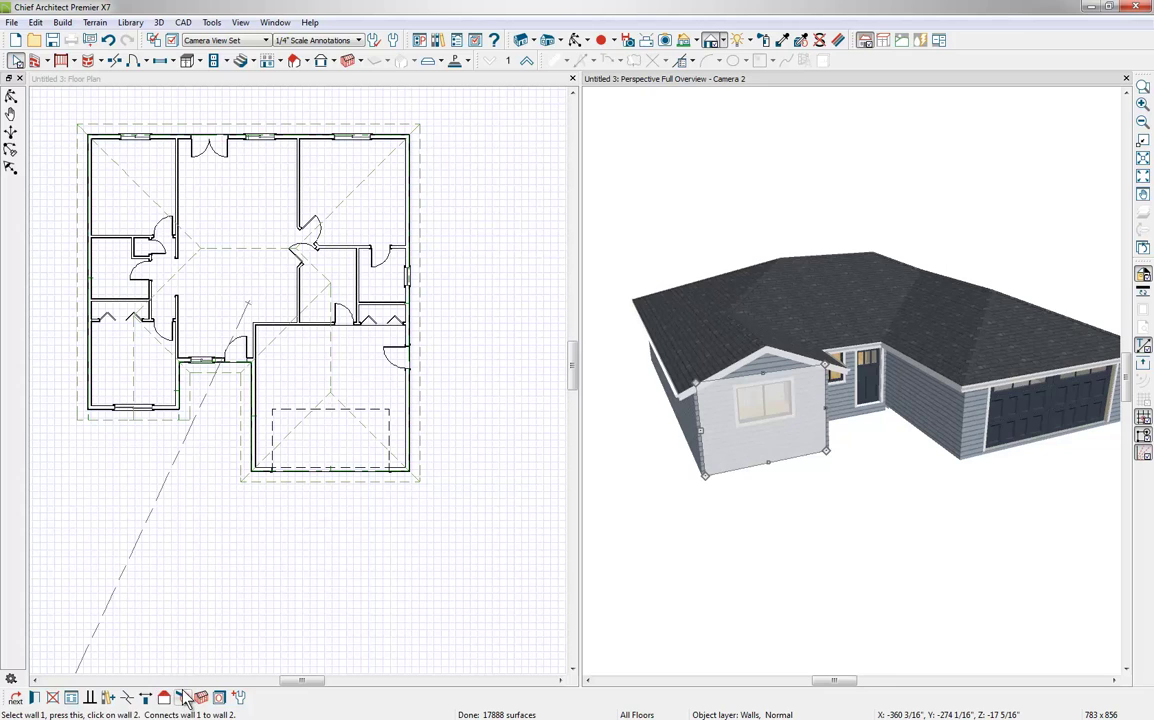
pyautogui.press('Escape')
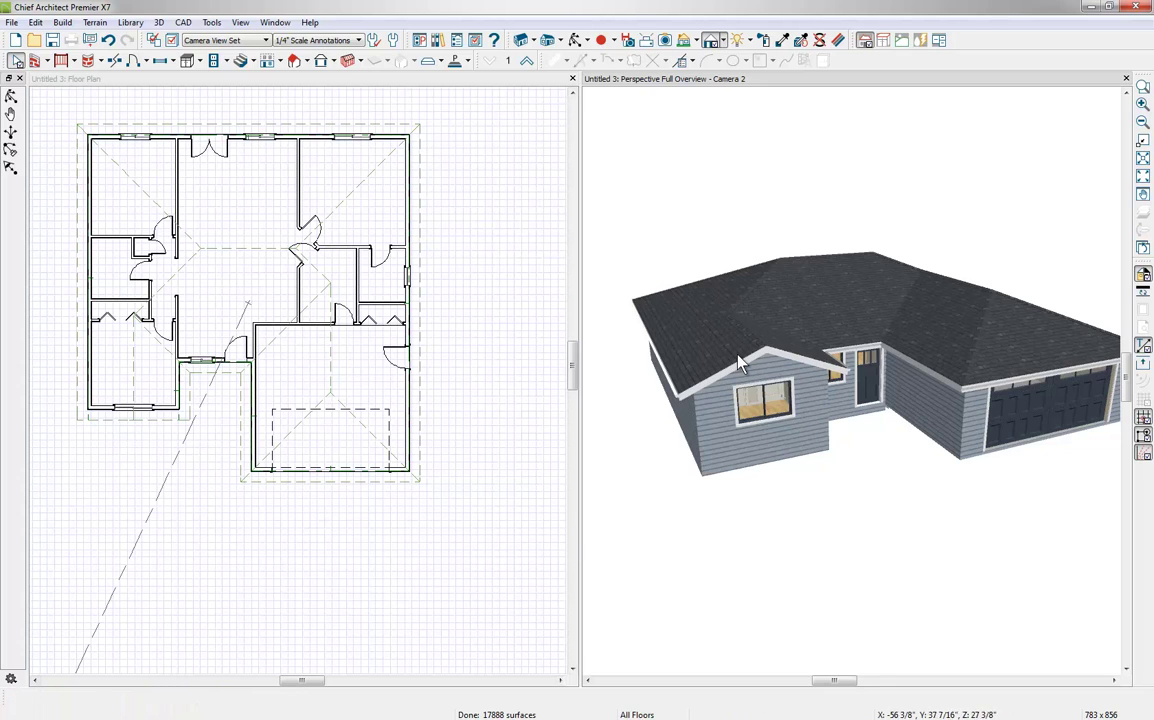
# - Change the garage door wall into a gable wall and examine the roof from the front and both sides of the house
pyautogui.click(398, 477)
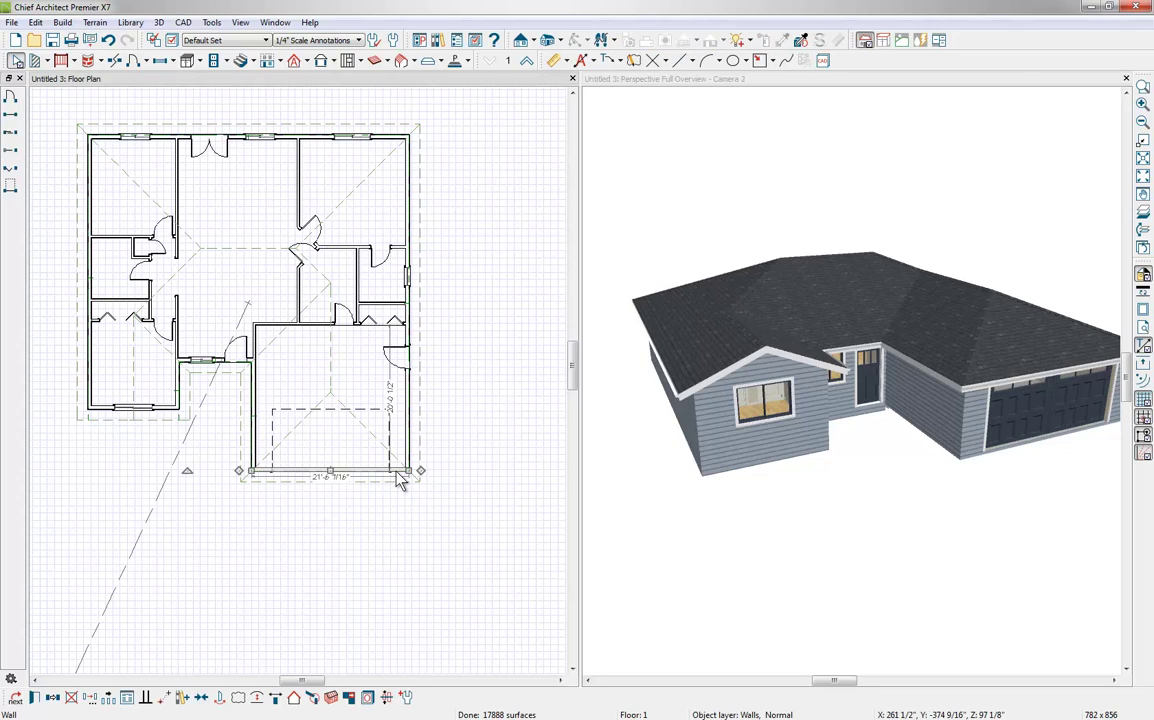
pyautogui.click(295, 698)
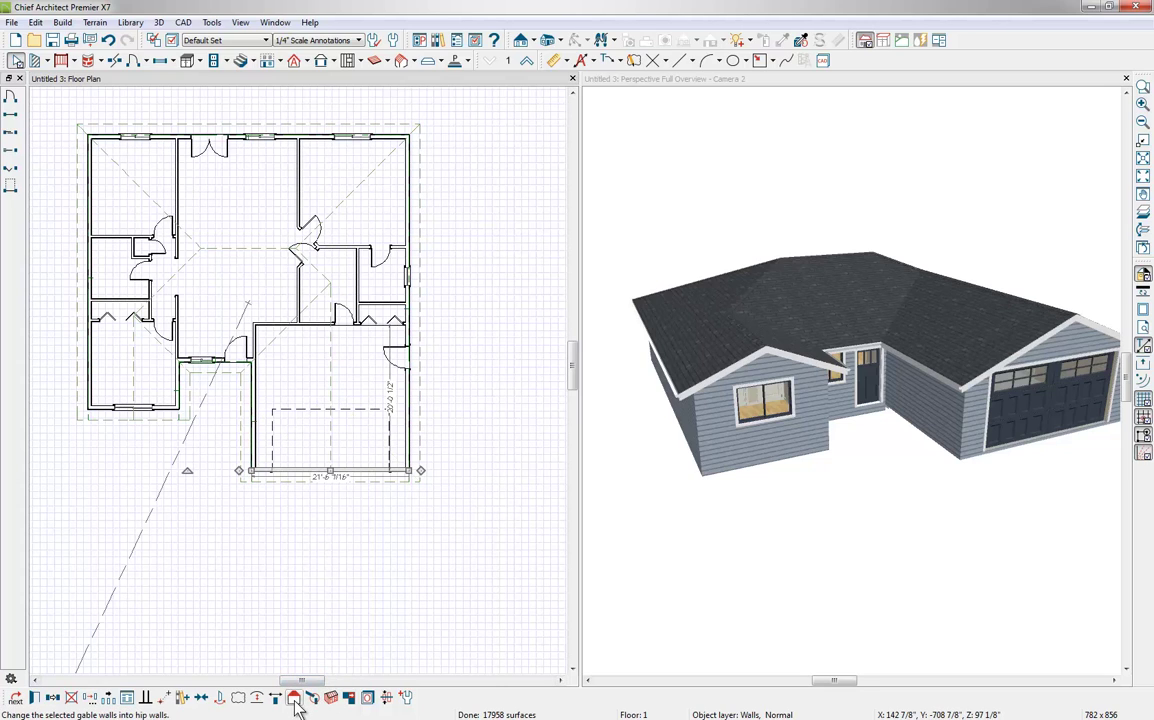
pyautogui.click(724, 124)
pyautogui.click(577, 40)
pyautogui.moveTo(764, 348); pyautogui.dragTo(726, 362)
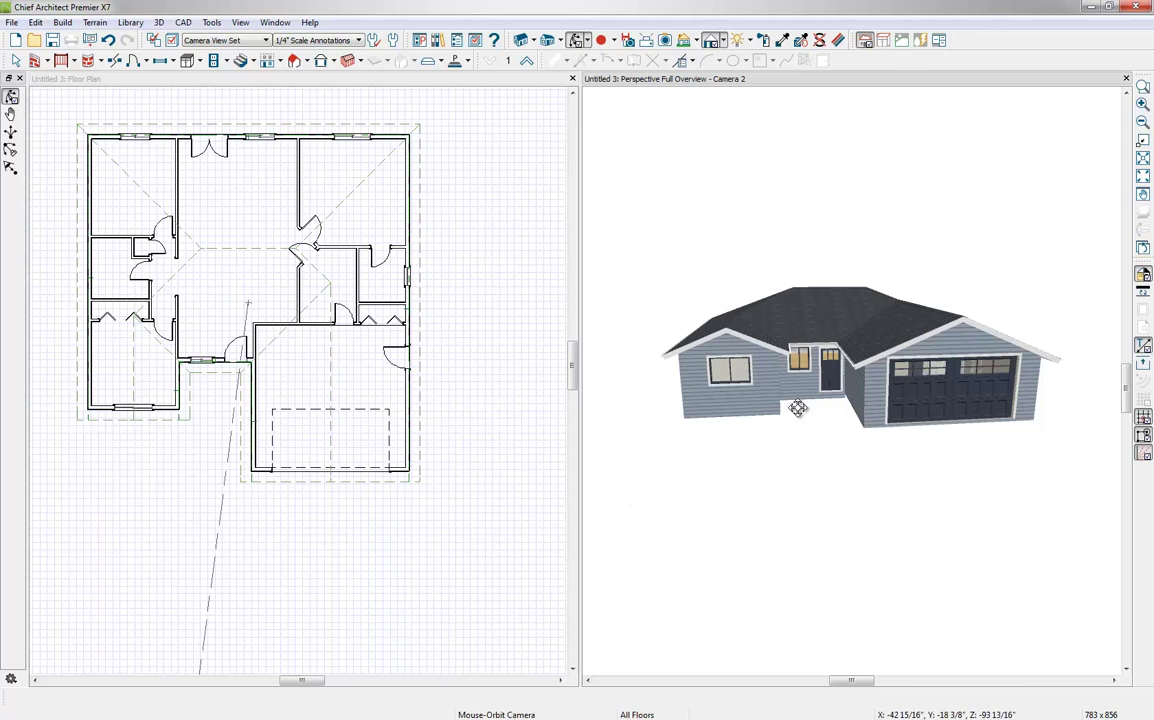
pyautogui.moveTo(738, 407); pyautogui.dragTo(825, 411)
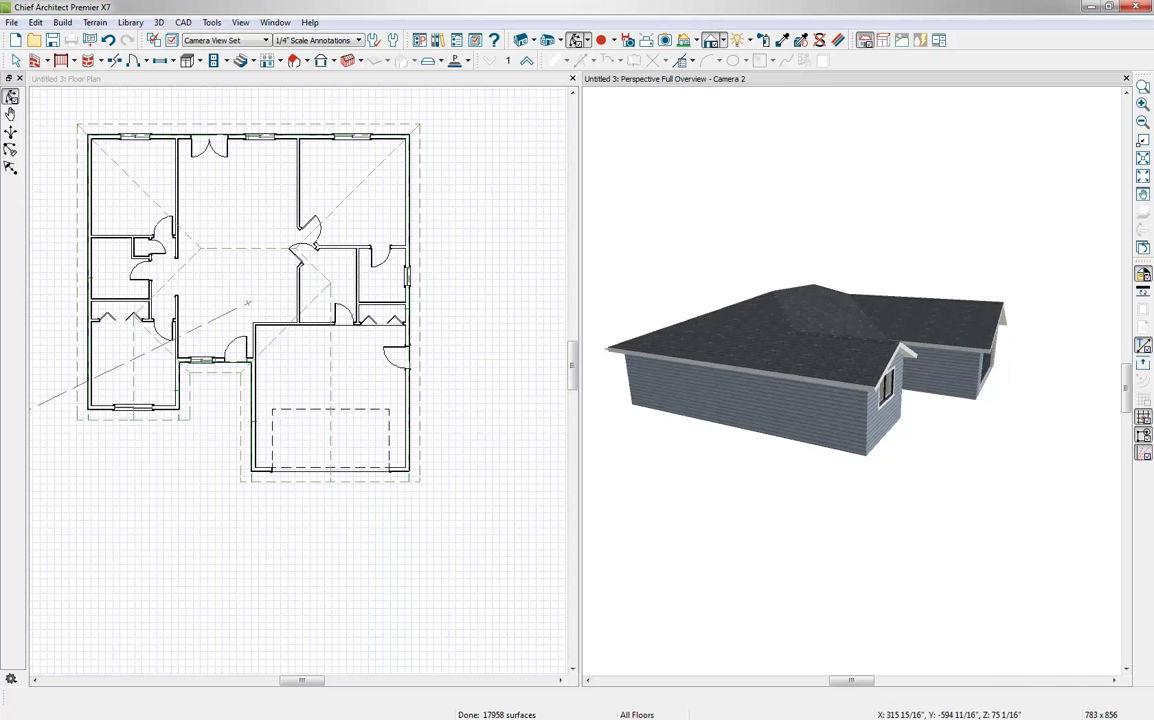
pyautogui.moveTo(958, 368); pyautogui.dragTo(884, 402)
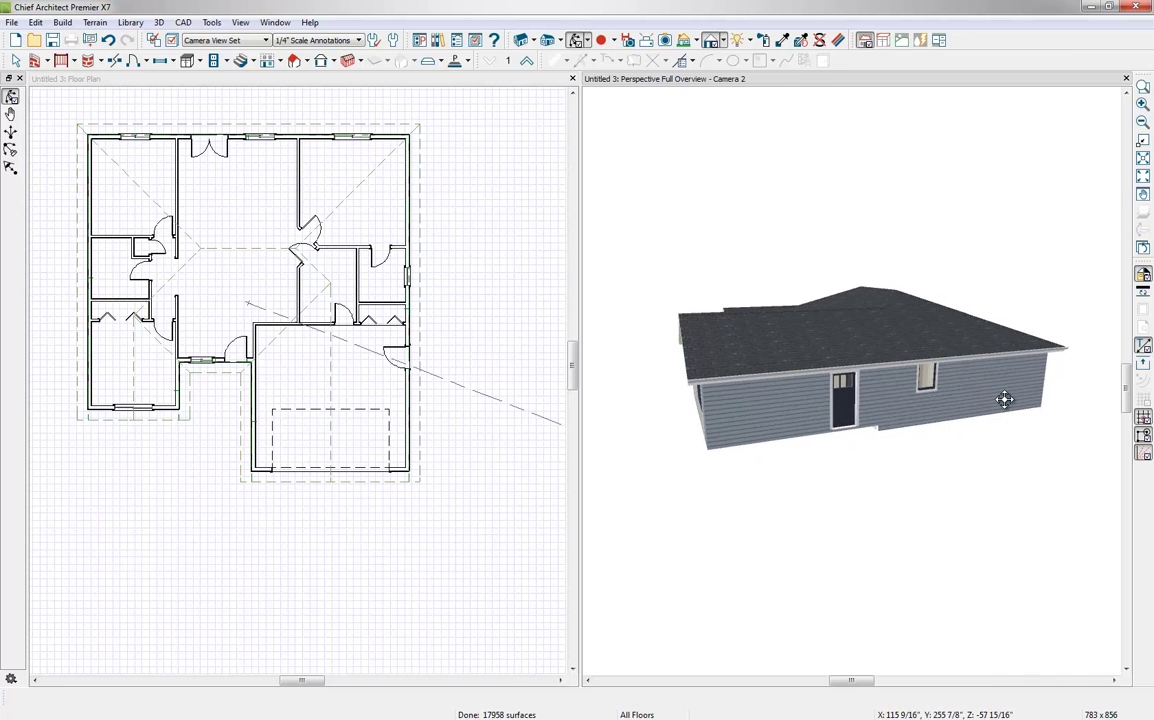
# - Select the exterior side wall beside the garage and compare the model's roof with the As built image
pyautogui.press('space')
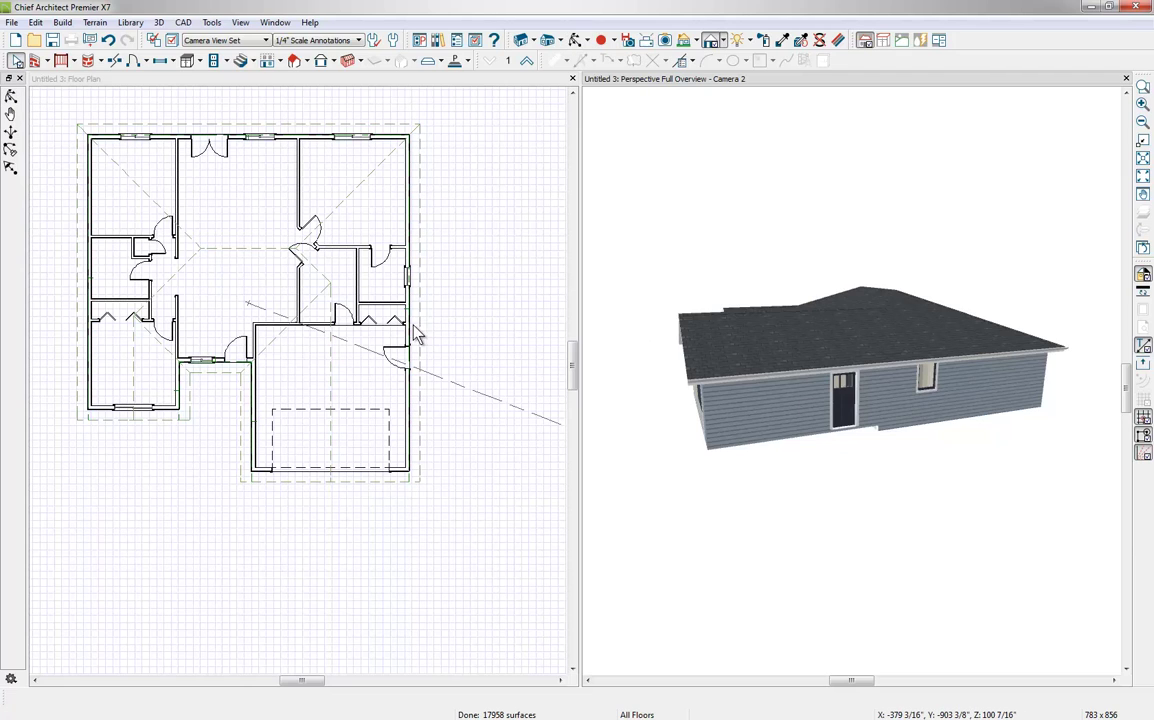
pyautogui.click(410, 338)
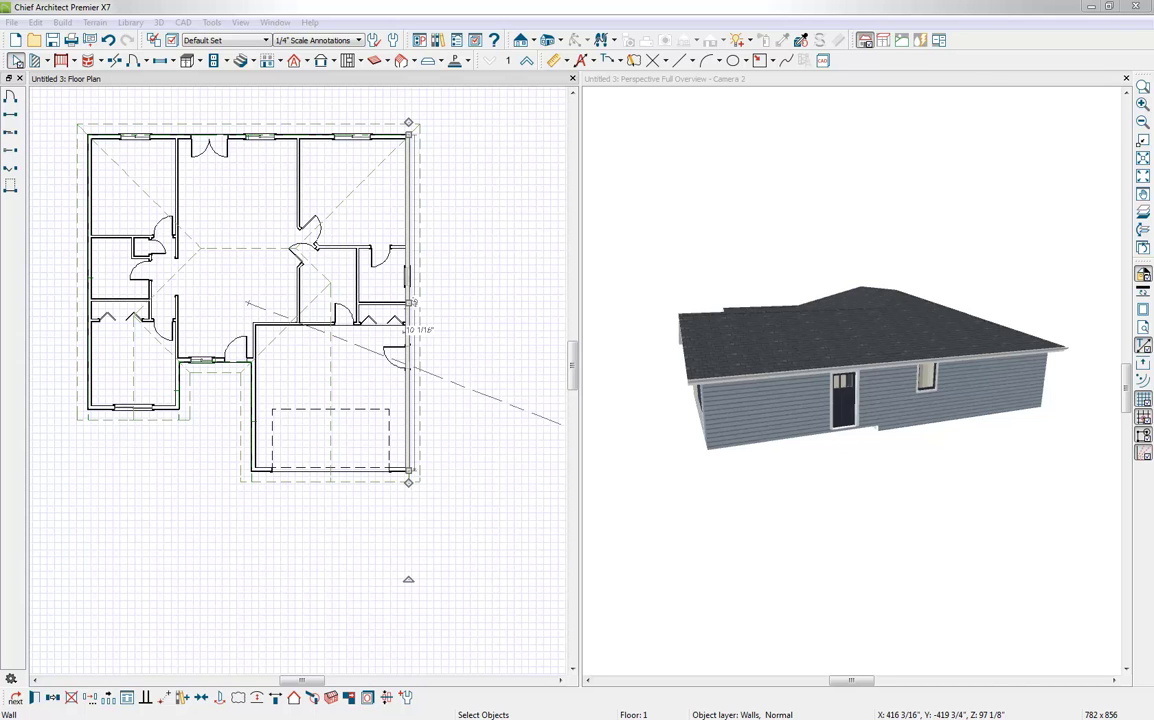
pyautogui.moveTo(1153, 170); pyautogui.dragTo(717, 124)
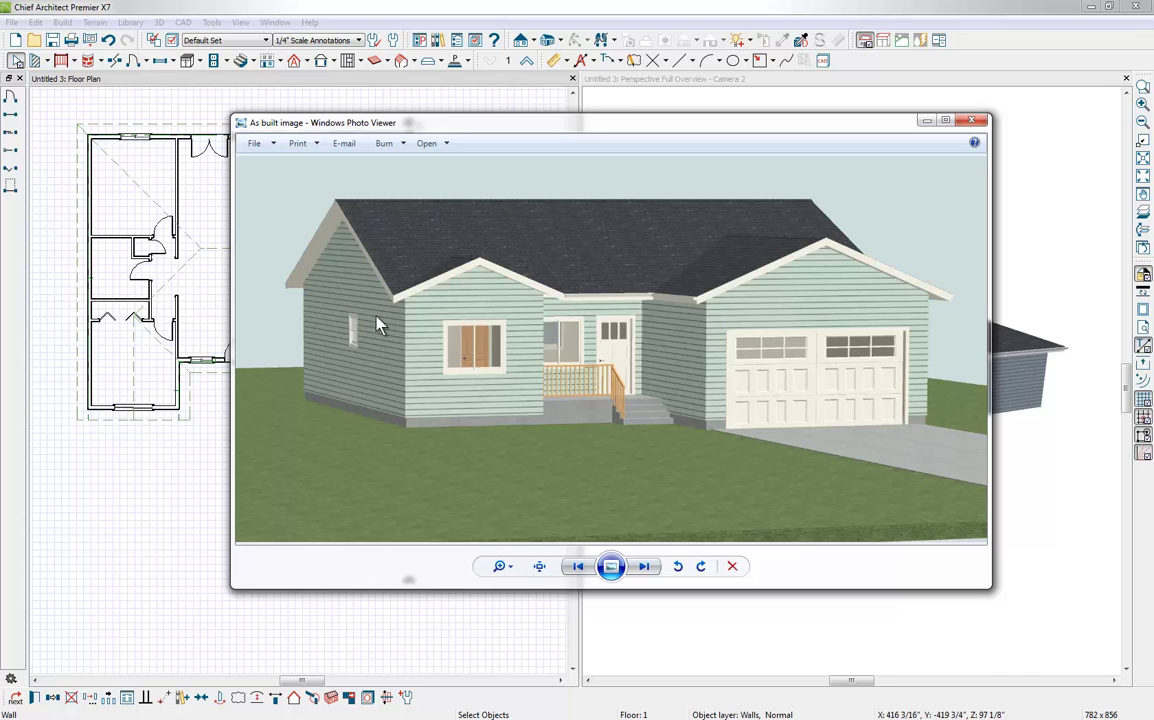
pyautogui.moveTo(830, 138); pyautogui.dragTo(1153, 155)
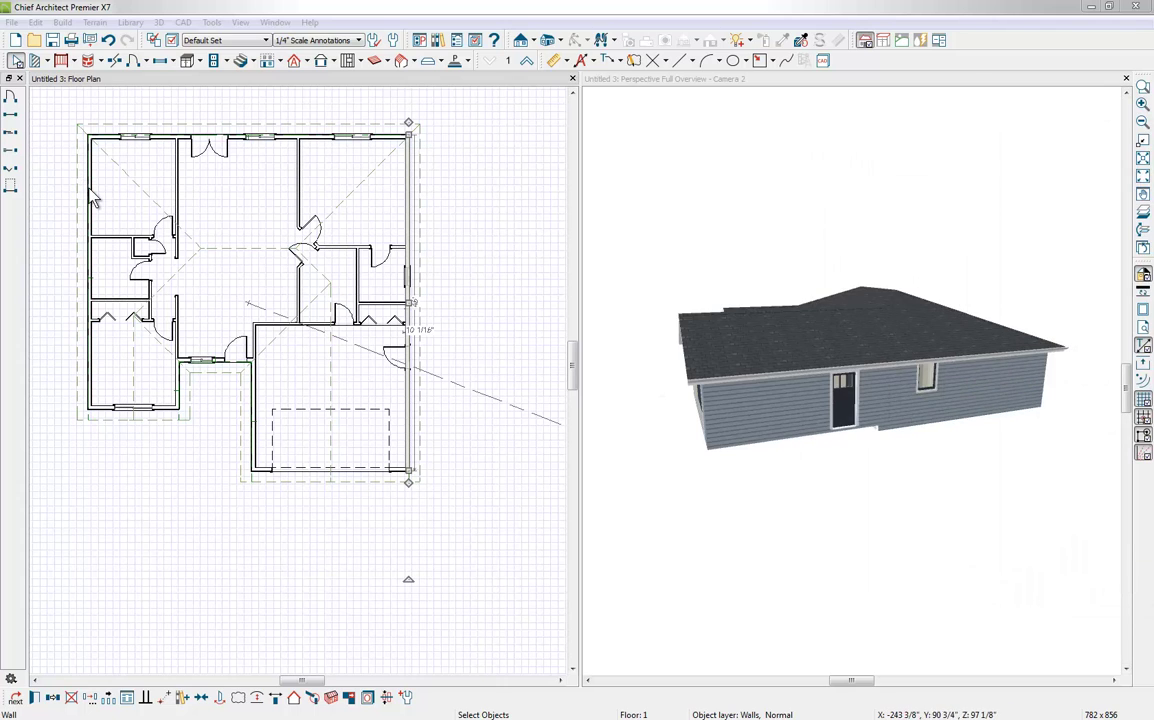
# - Draw a straight deck edge across the entry recess from the front bedroom corner to the garage wall, and examine the resulting deck
pyautogui.click(76, 61)
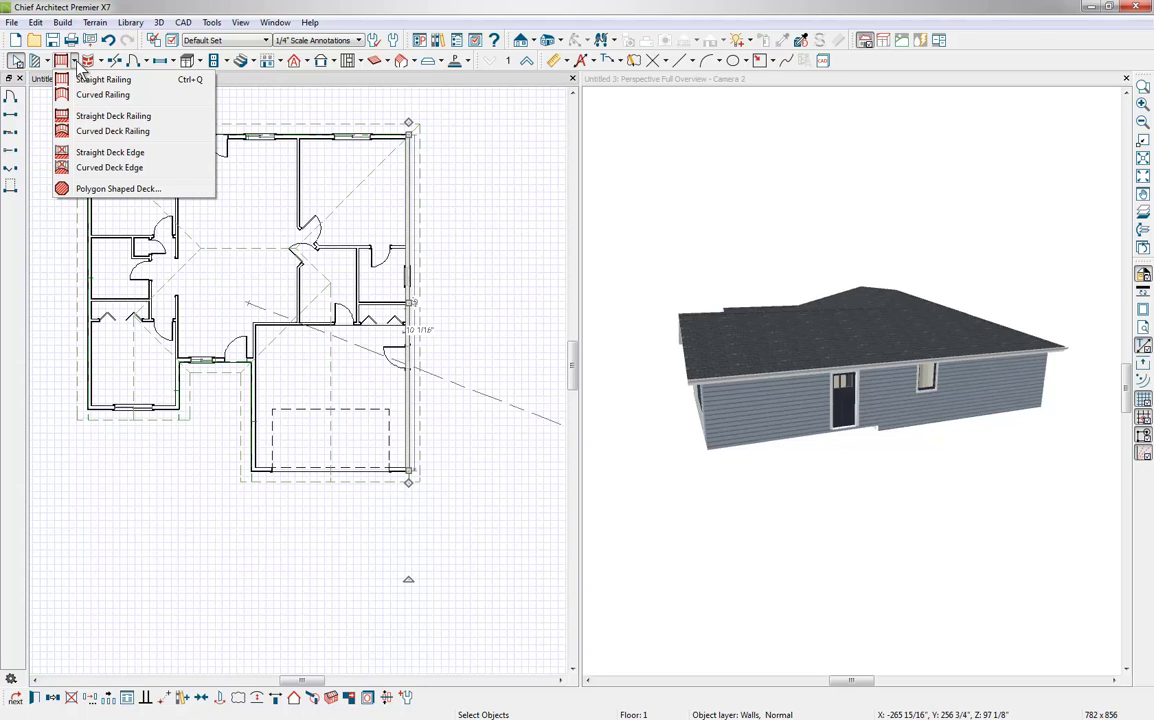
pyautogui.click(102, 152)
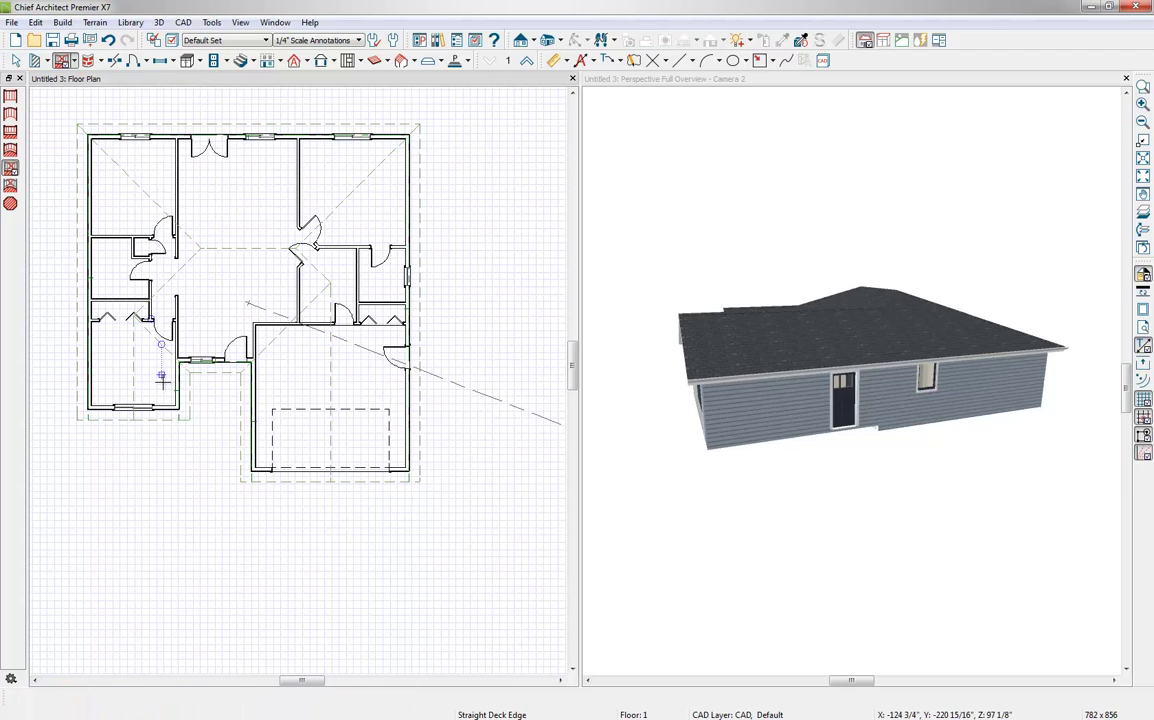
pyautogui.moveTo(179, 409); pyautogui.dragTo(250, 409)
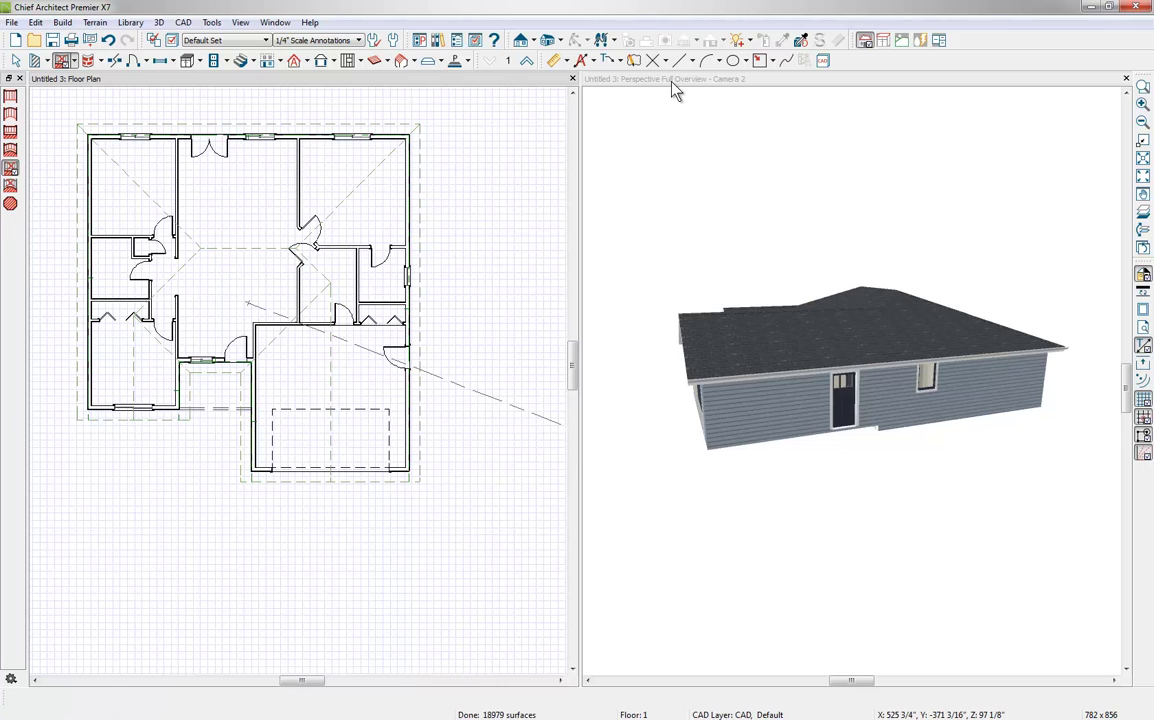
pyautogui.click(641, 80)
pyautogui.click(578, 40)
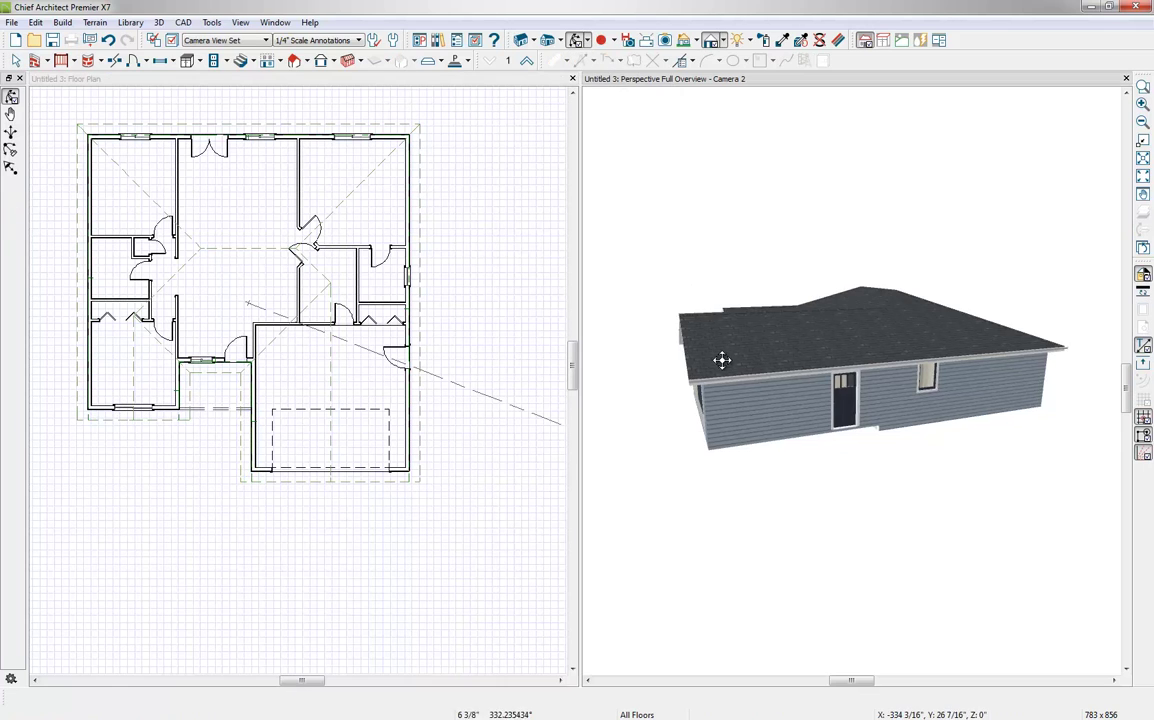
pyautogui.moveTo(724, 361); pyautogui.dragTo(860, 418)
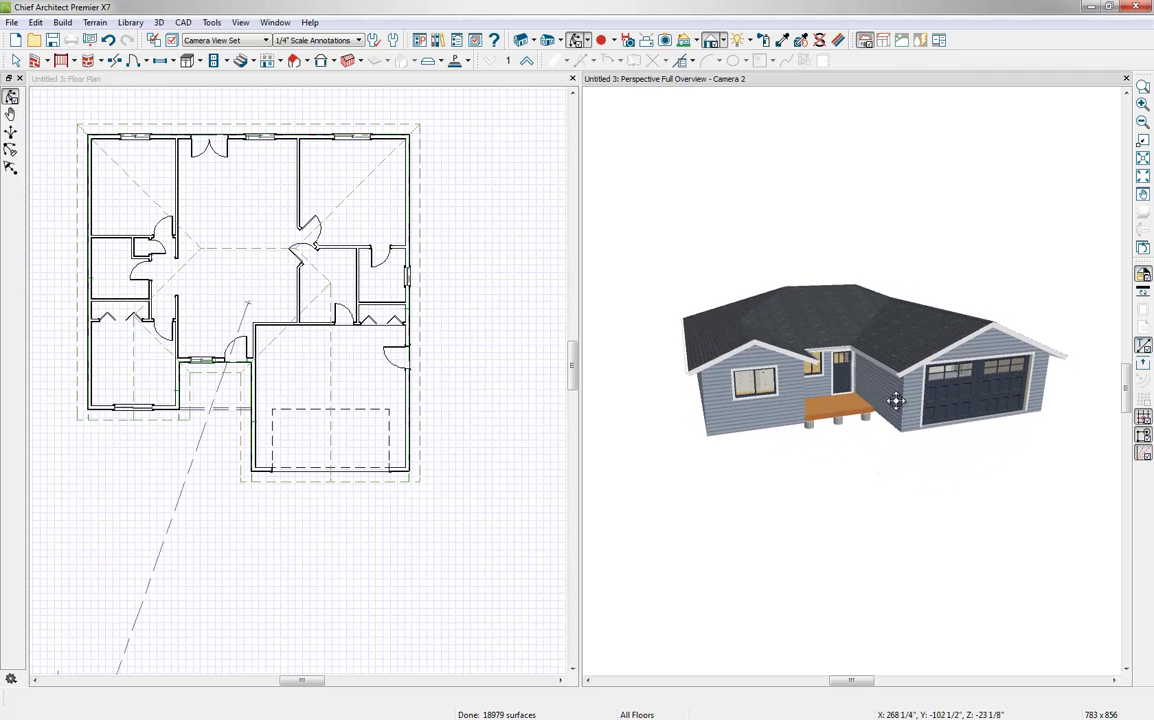
pyautogui.scroll(4, 860, 418)
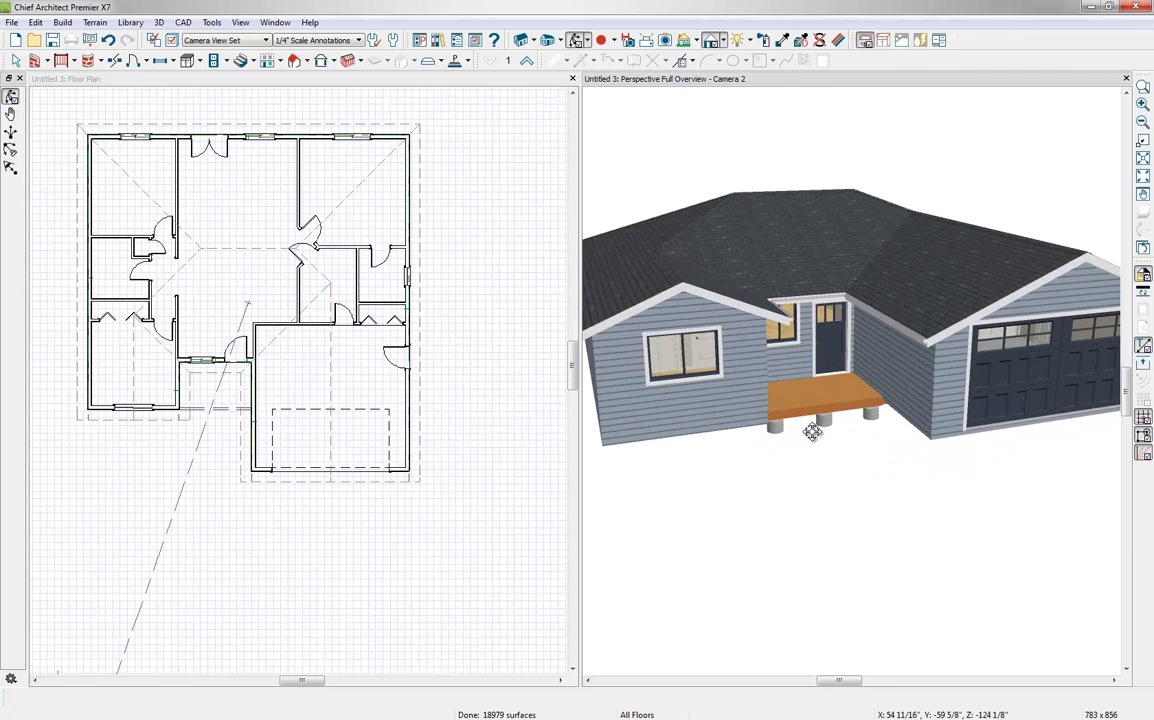
pyautogui.scroll(1, 797, 434)
pyautogui.moveTo(797, 434); pyautogui.dragTo(806, 394)
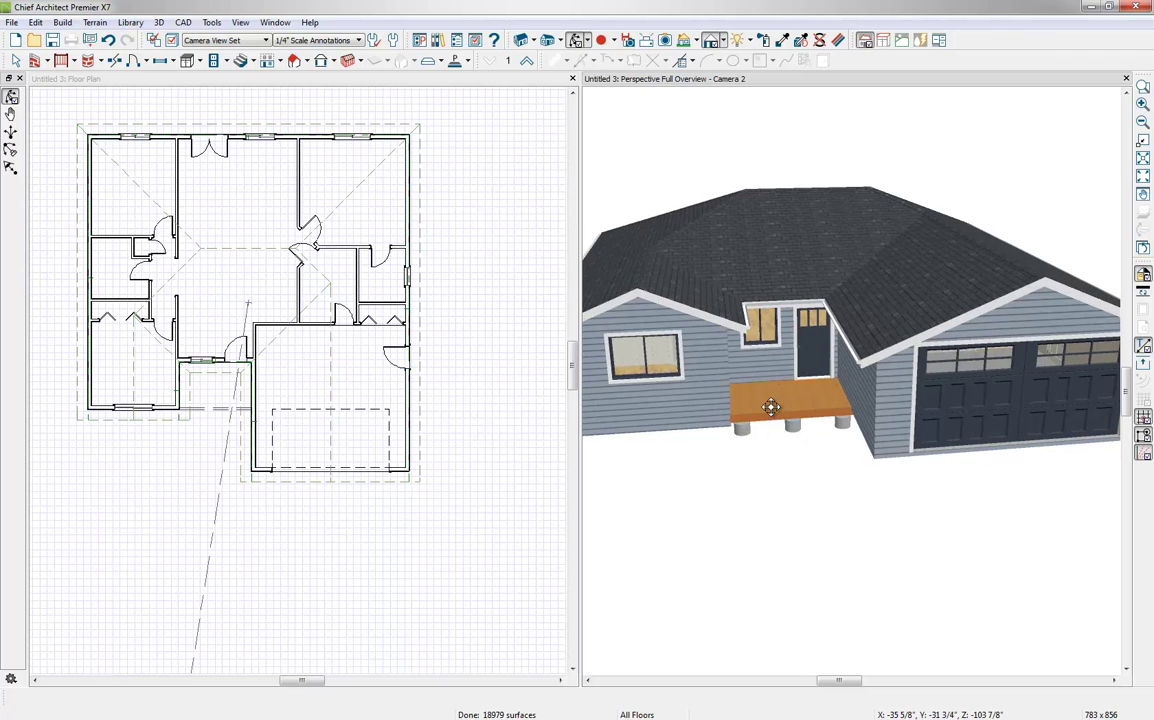
# - Open the entry deck's room specification and change its room type to Porch
pyautogui.doubleClick(784, 410)
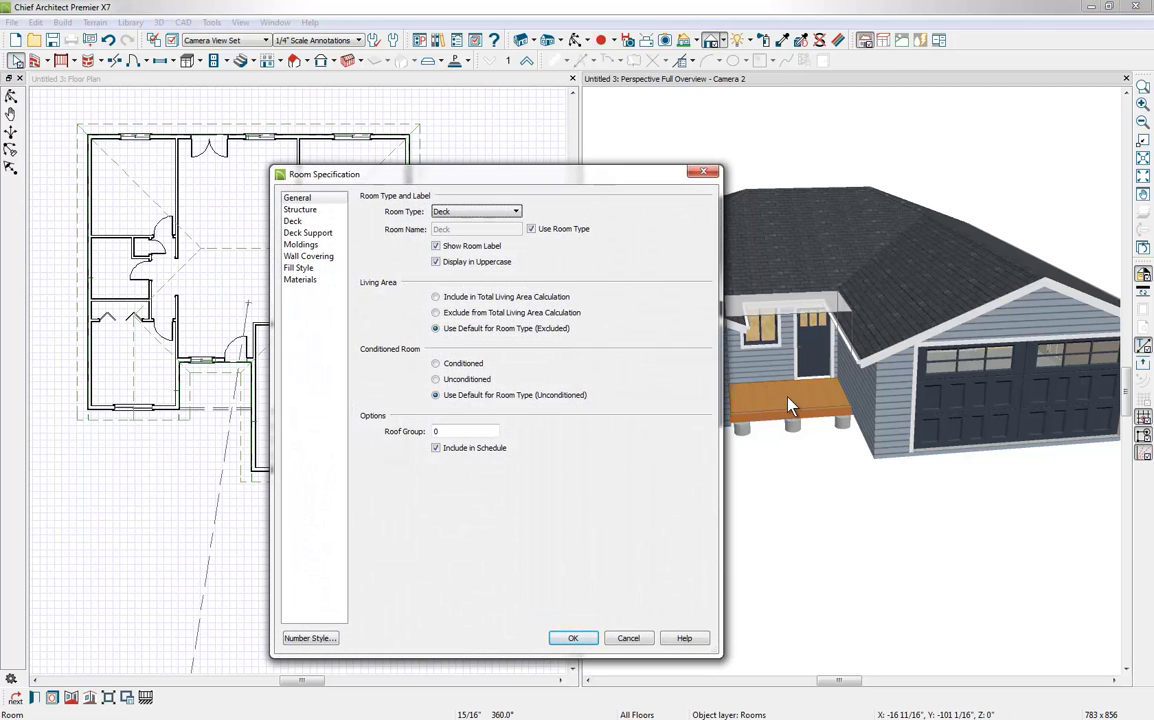
pyautogui.click(514, 212)
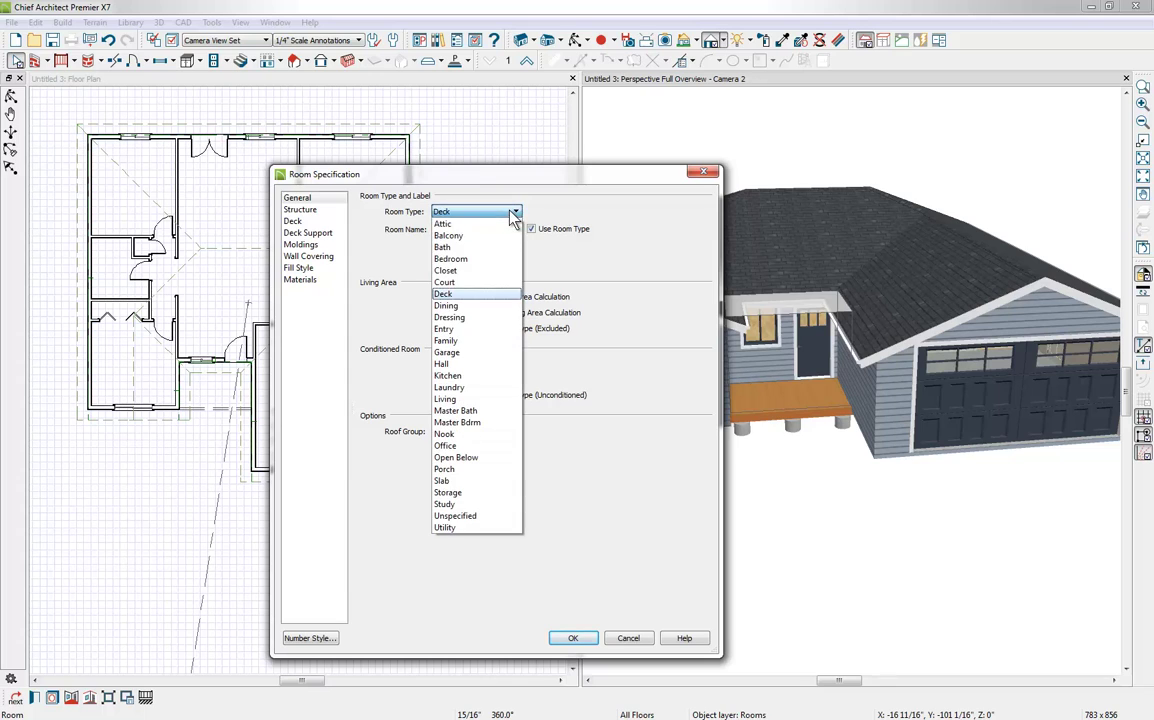
pyautogui.click(452, 469)
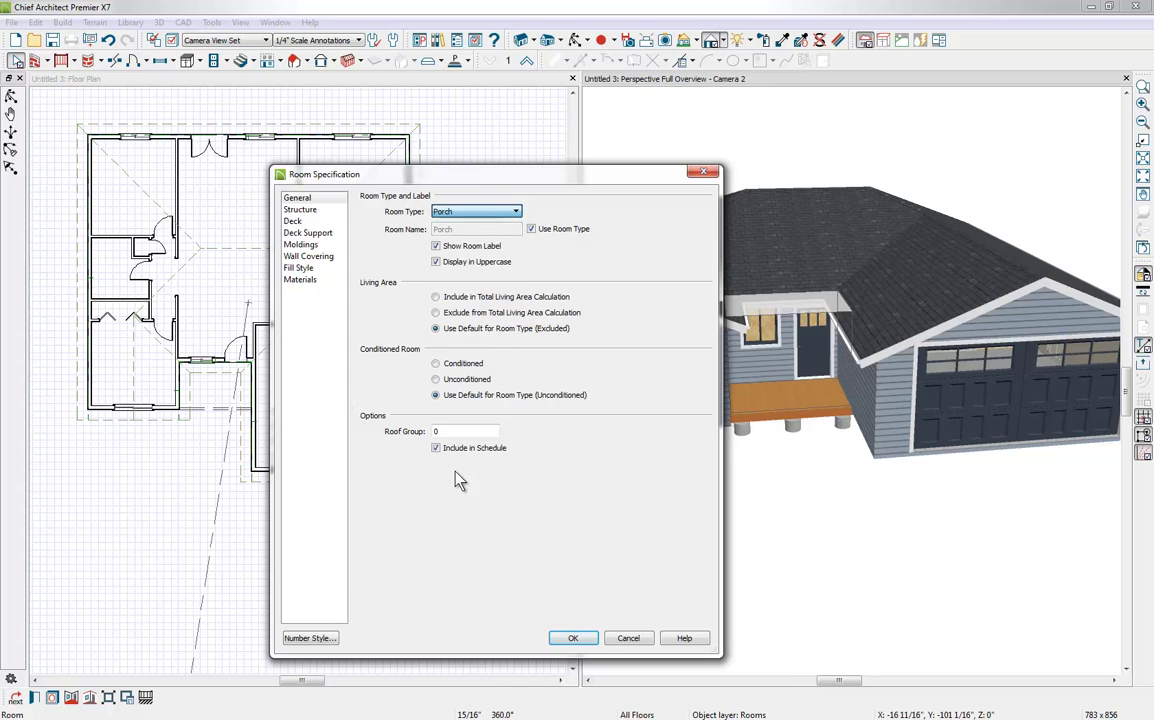
# - Set the porch's concrete floor structure thickness to 24 inches, apply the room settings, and examine the porch slab and roof
pyautogui.click(301, 210)
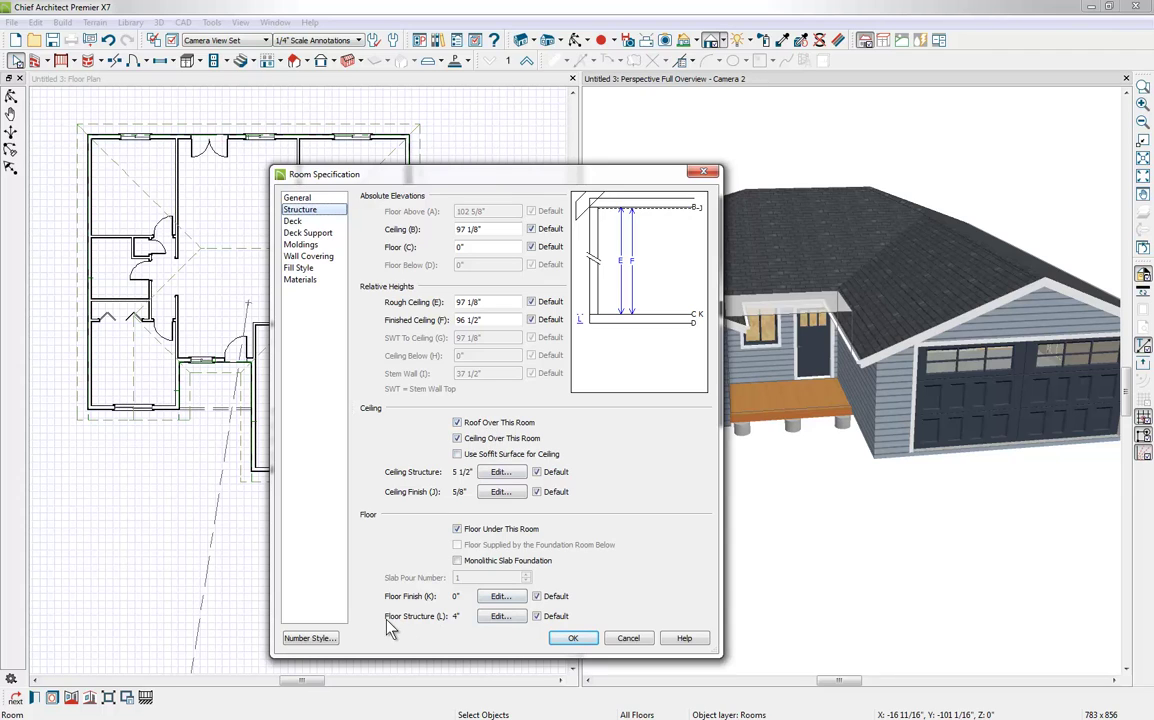
pyautogui.click(510, 617)
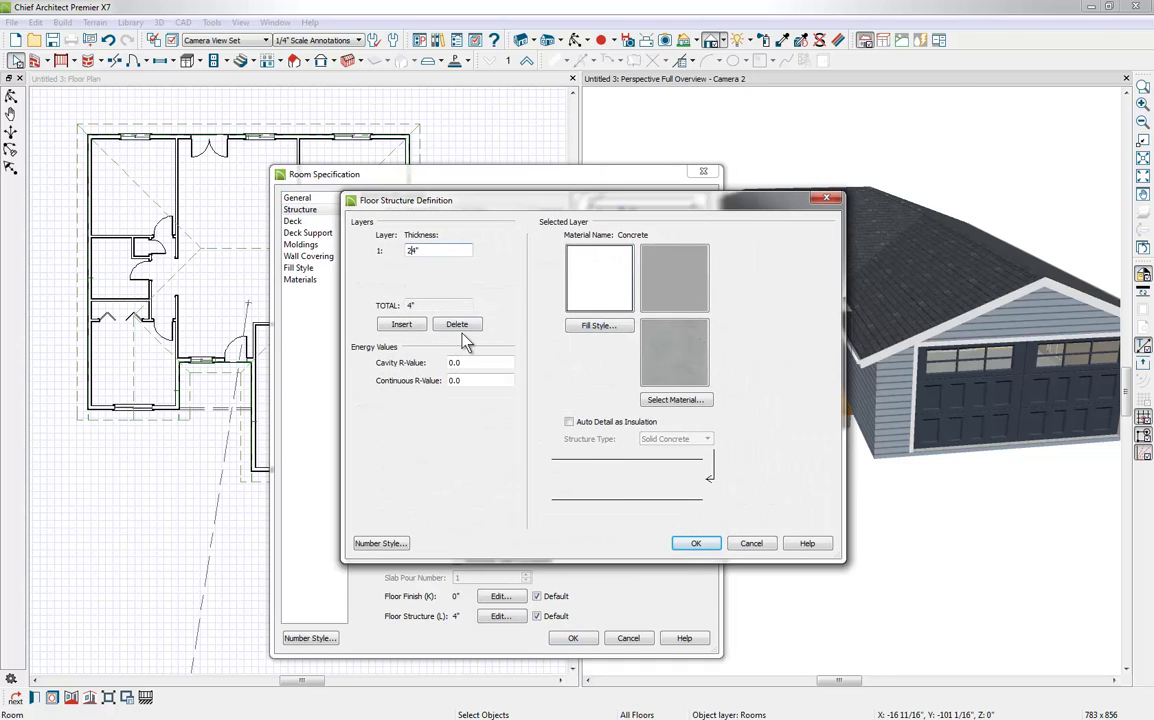
pyautogui.click(695, 544)
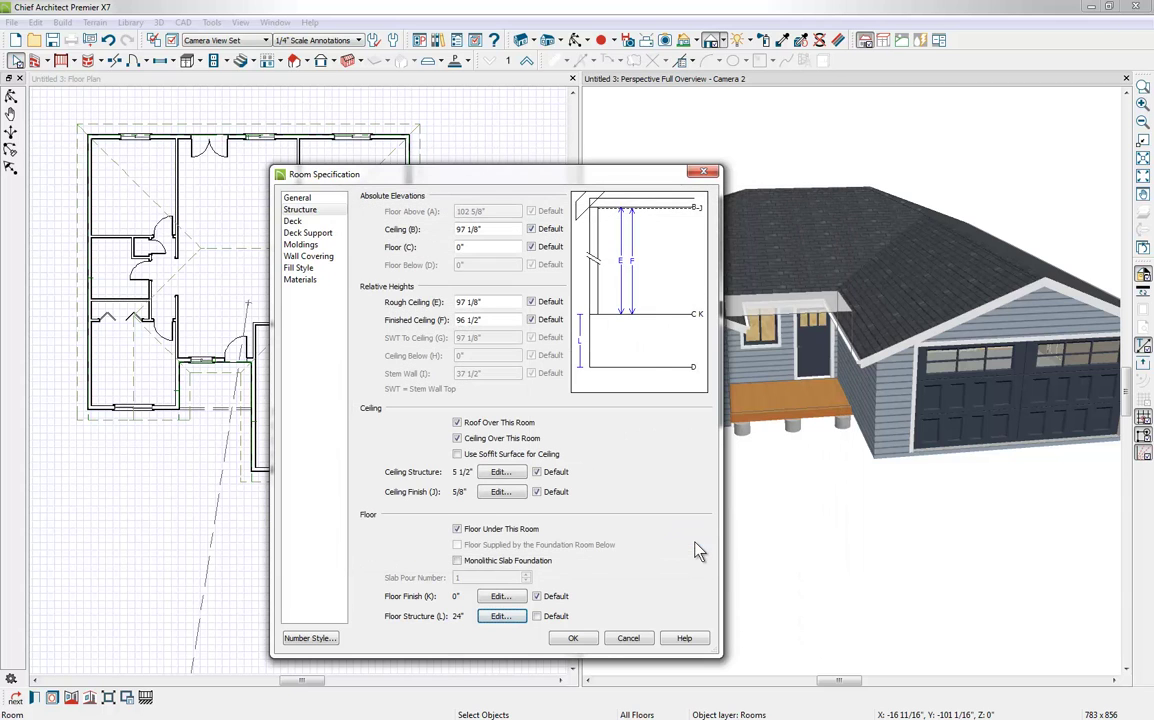
pyautogui.click(575, 638)
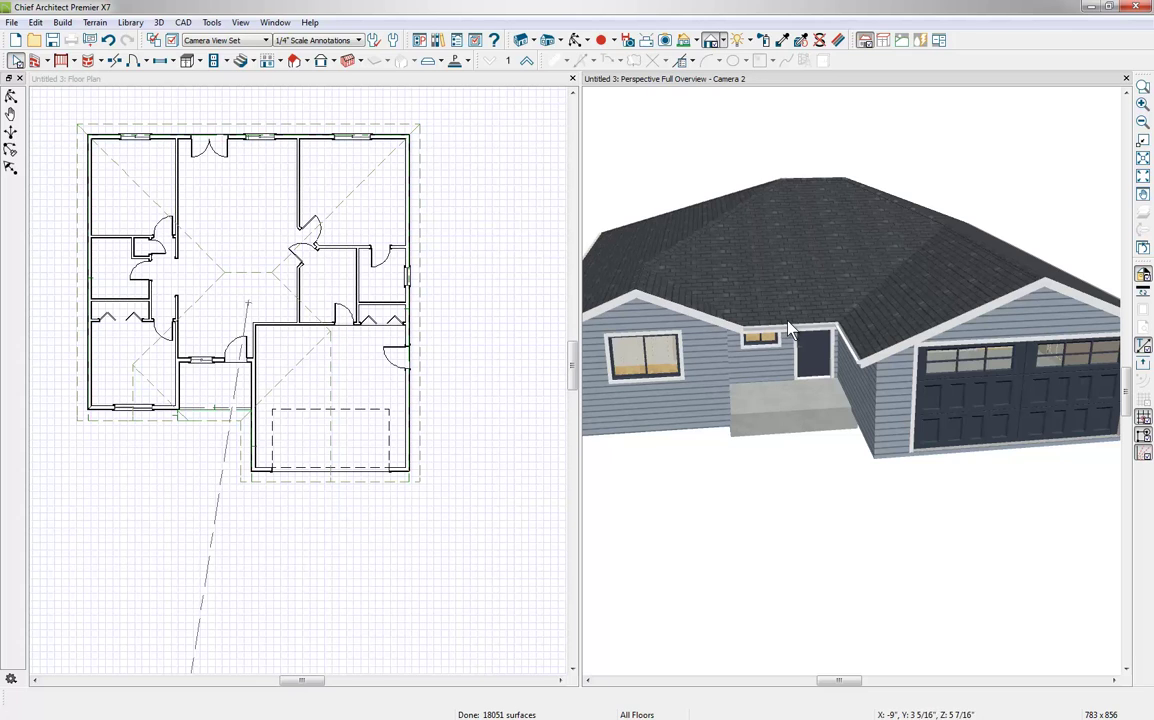
pyautogui.click(576, 41)
pyautogui.moveTo(675, 224); pyautogui.dragTo(940, 360)
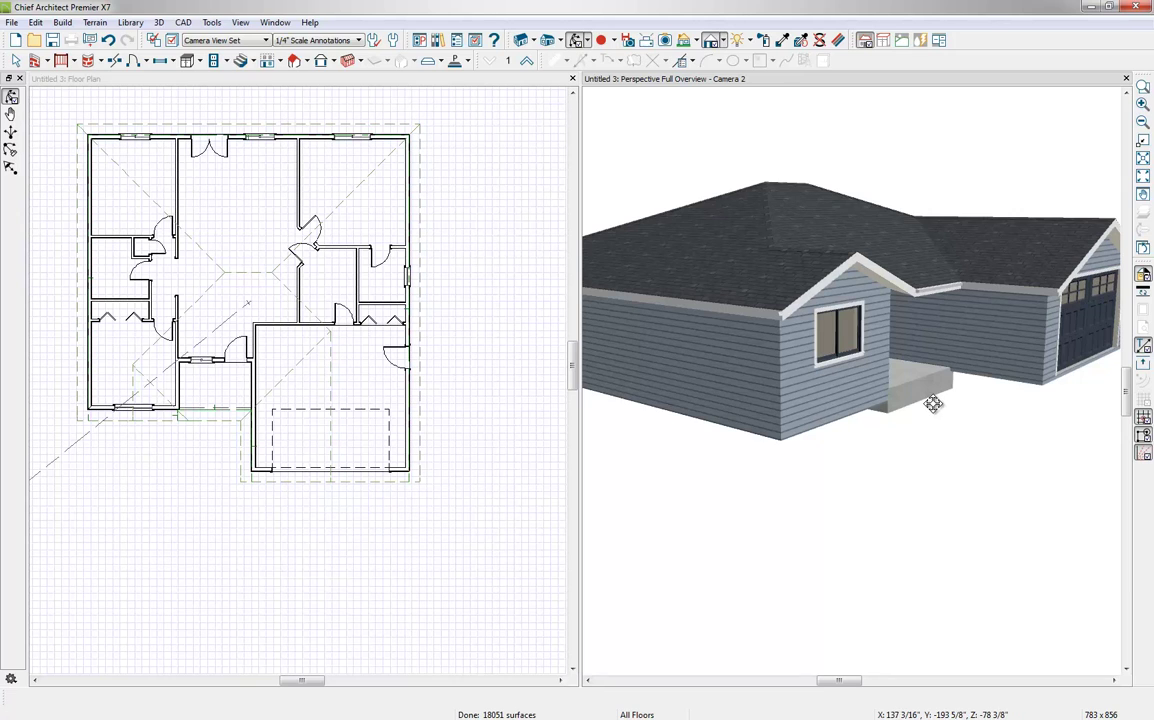
# - Convert the full-length exterior side wall on the bedroom side, opposite the garage, into a gable wall
pyautogui.moveTo(900, 390); pyautogui.dragTo(929, 403)
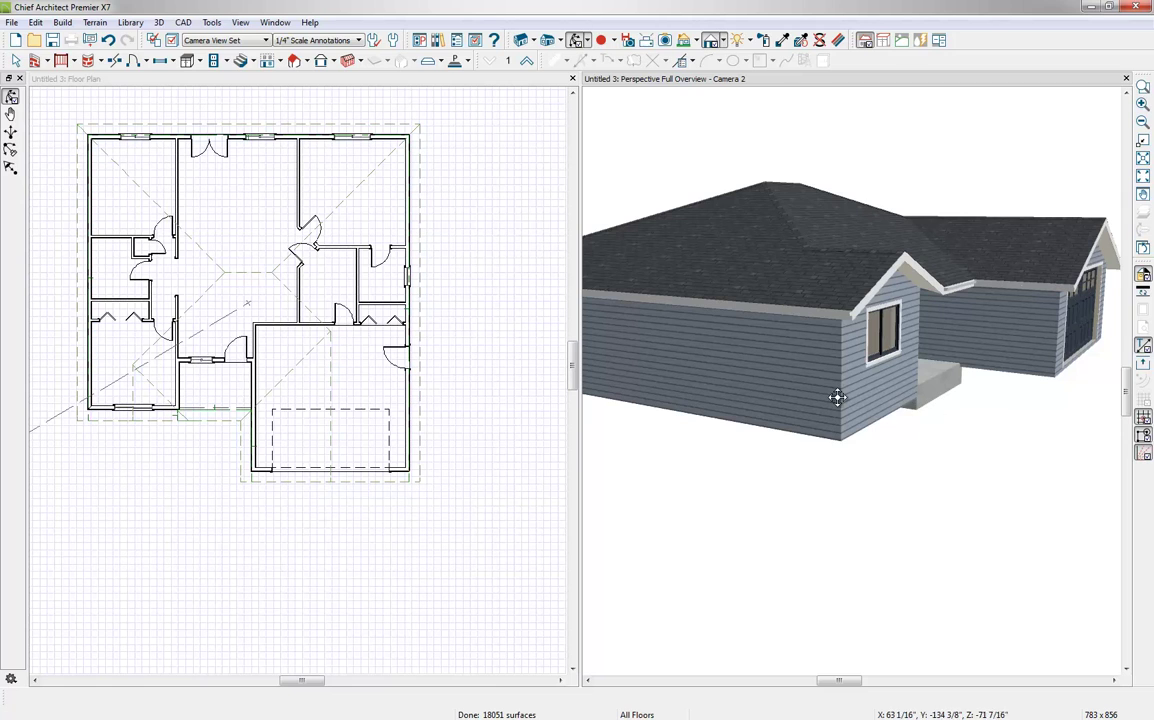
pyautogui.moveTo(814, 404)
pyautogui.mouseDown()
pyautogui.moveTo(832, 476)
pyautogui.moveTo(847, 411)
pyautogui.moveTo(868, 417)
pyautogui.moveTo(799, 476)
pyautogui.mouseUp()
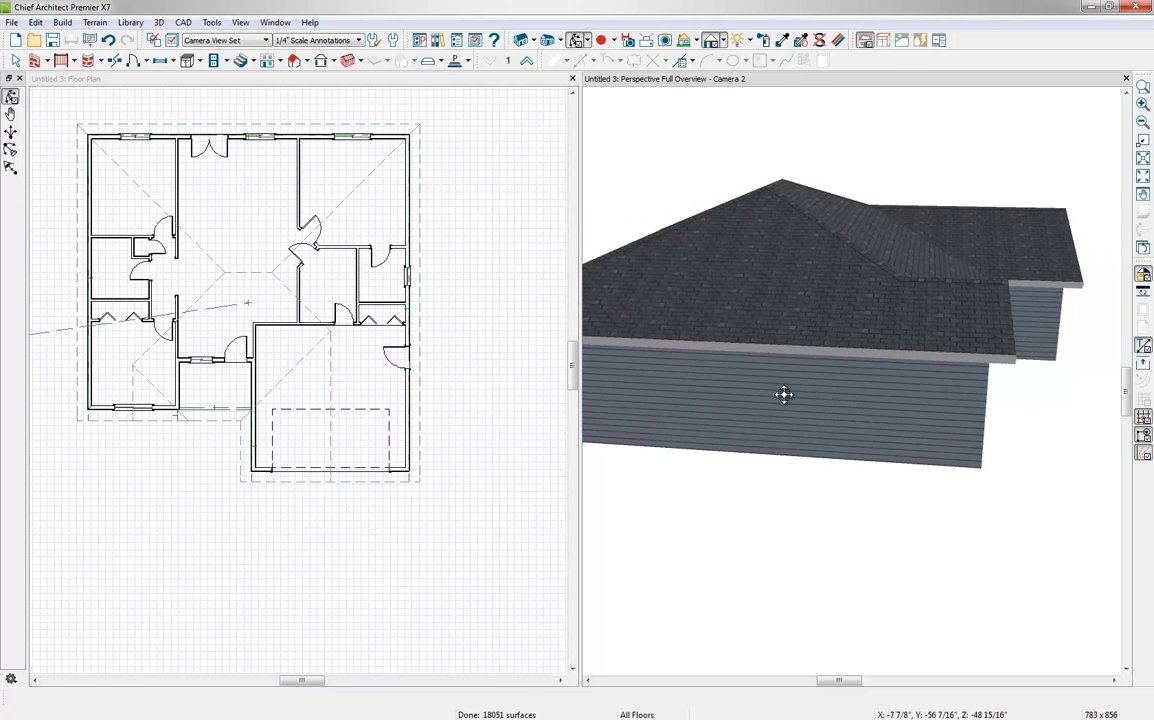
pyautogui.moveTo(784, 395); pyautogui.dragTo(814, 411)
pyautogui.press('space')
pyautogui.click(918, 424)
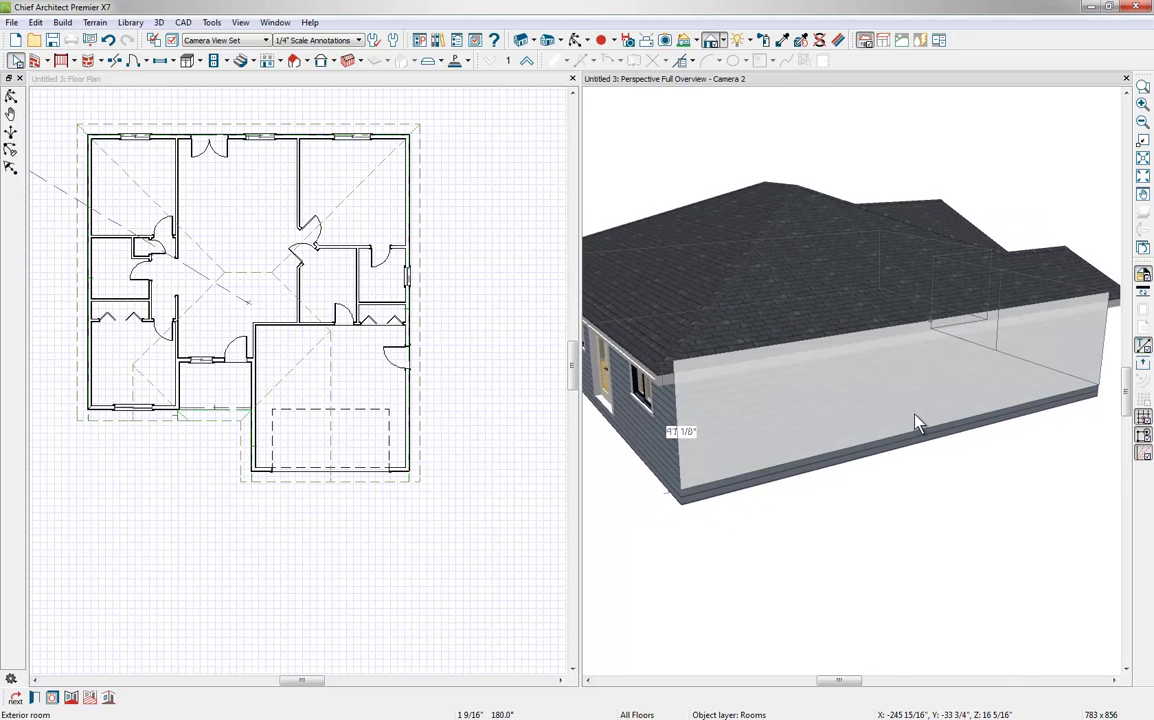
pyautogui.click(918, 424)
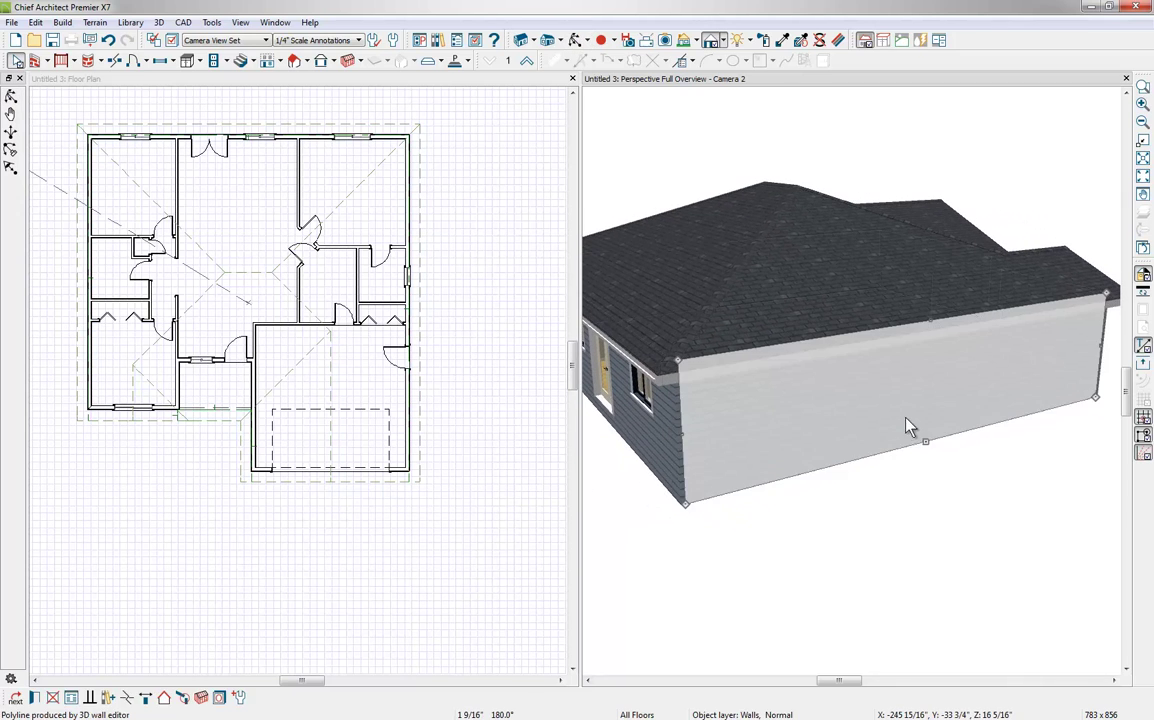
pyautogui.click(166, 700)
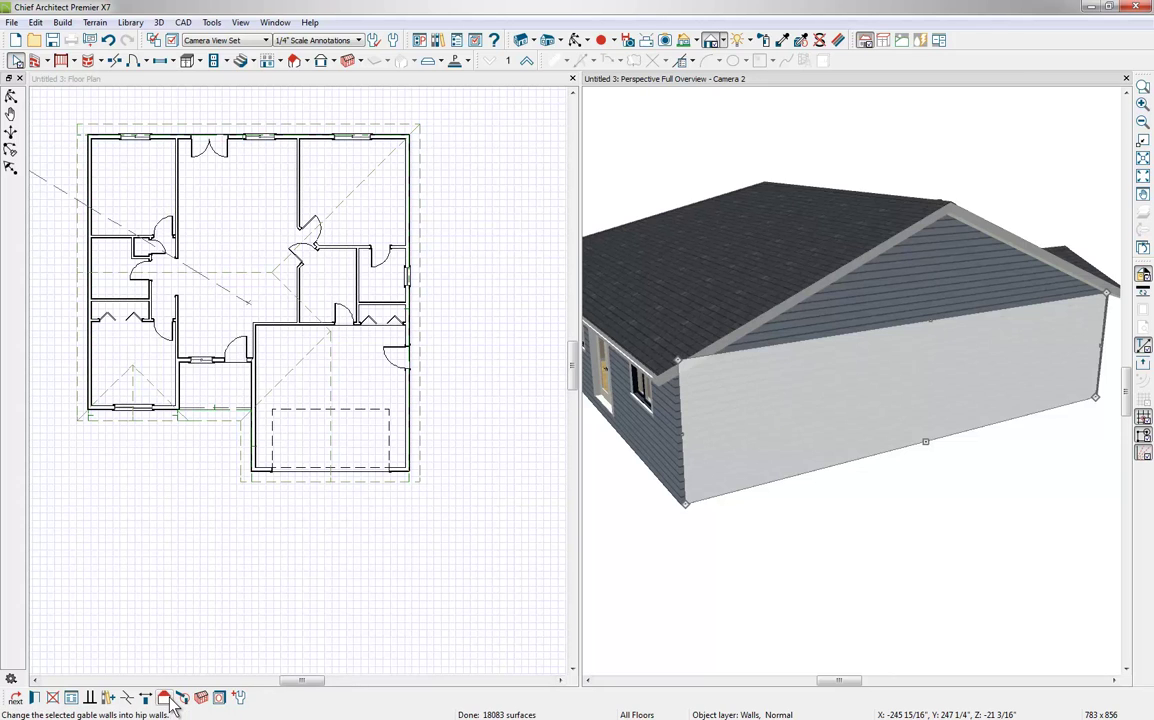
pyautogui.click(160, 635)
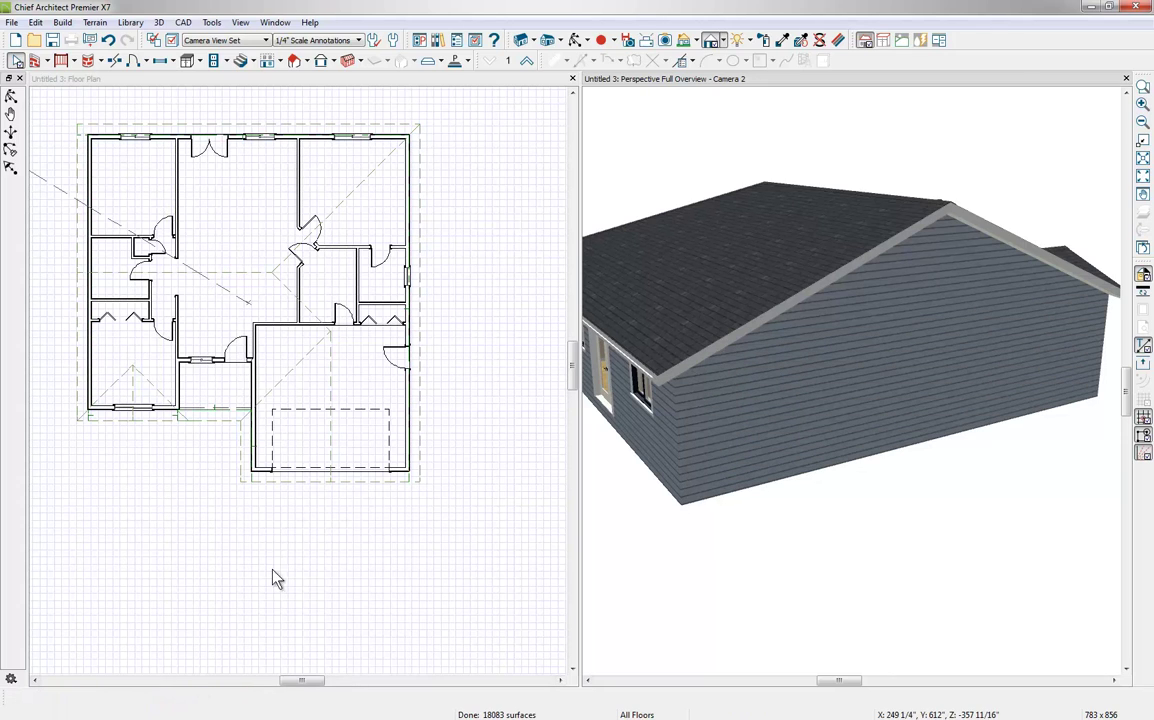
# - Draw a straight deck edge about 20'-7" long across the garage, in line with the porch edge, ending at the exterior side wall
pyautogui.click(578, 40)
pyautogui.moveTo(922, 343); pyautogui.dragTo(840, 415)
pyautogui.scroll(-4, 894, 347)
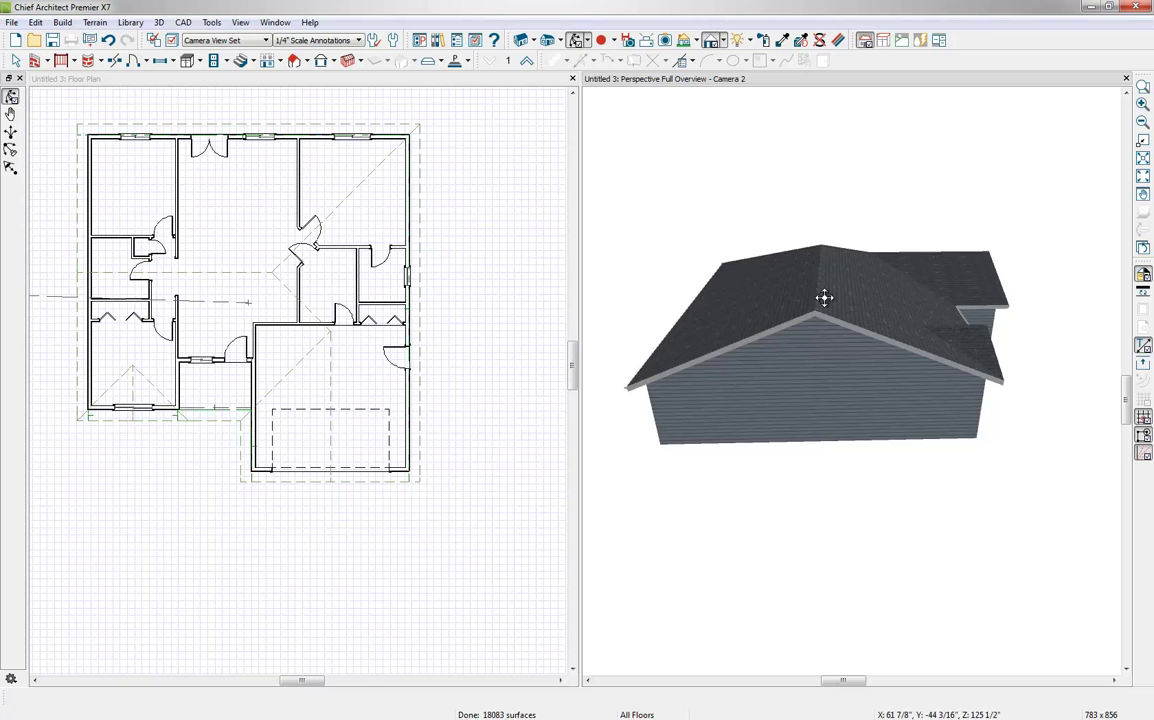
pyautogui.moveTo(951, 353); pyautogui.dragTo(778, 373)
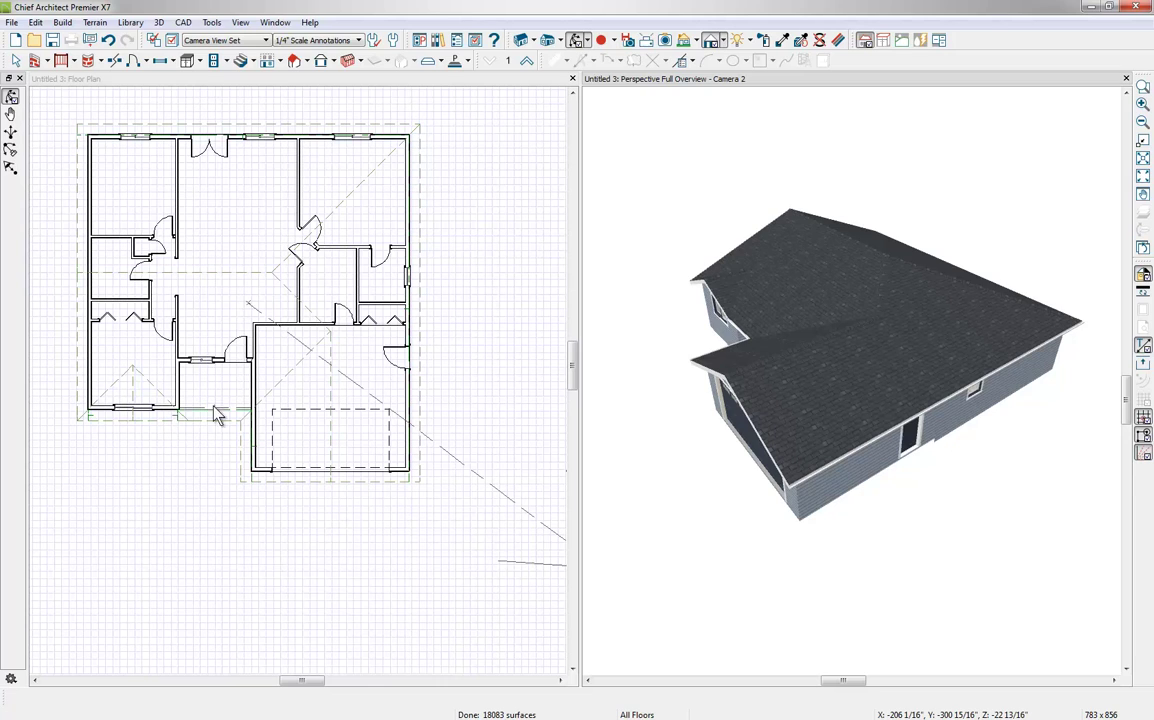
pyautogui.click(285, 418)
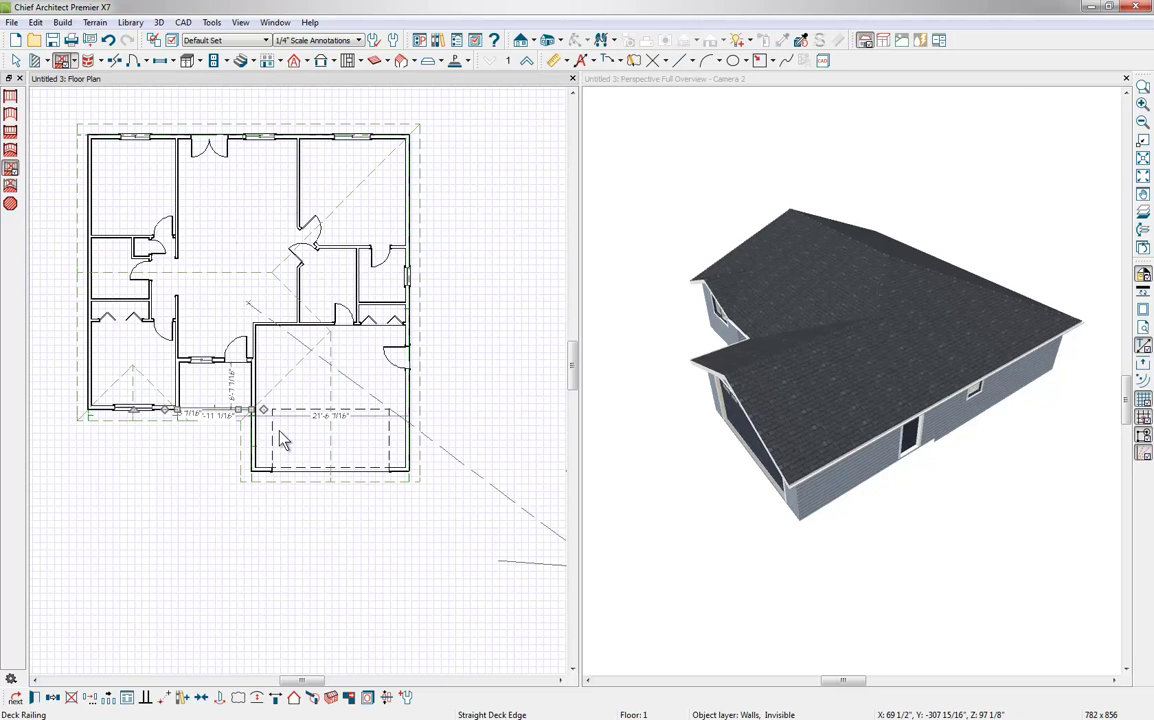
pyautogui.press('Escape')
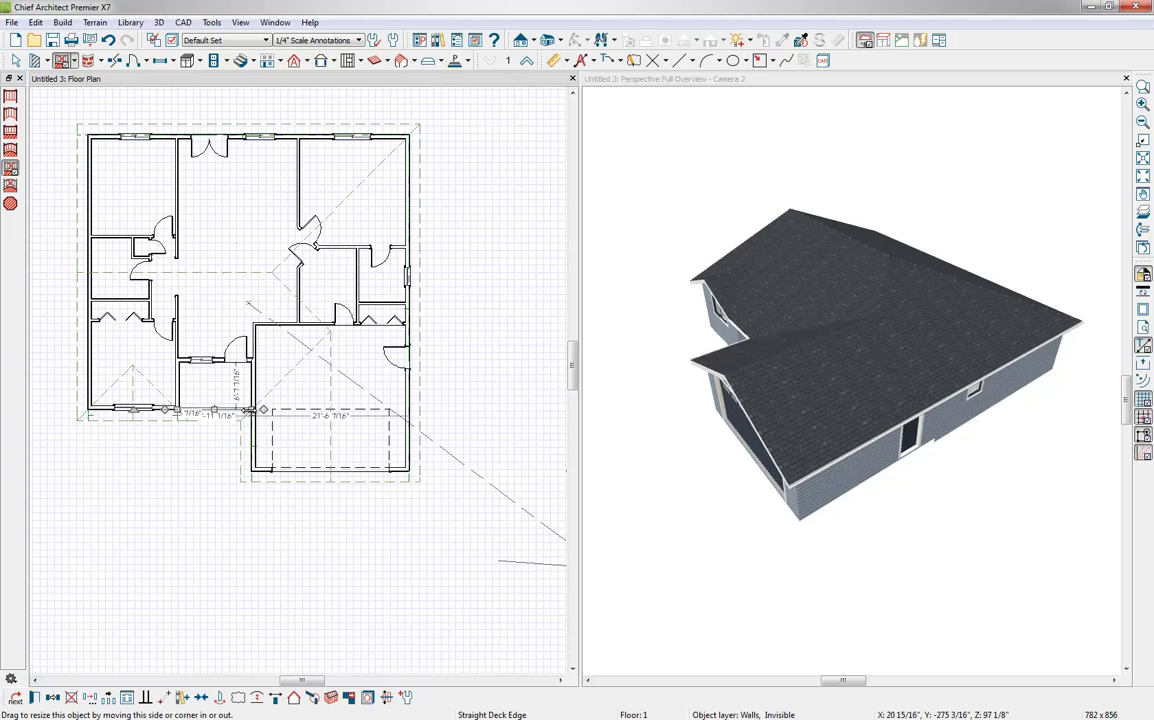
pyautogui.click(300, 411)
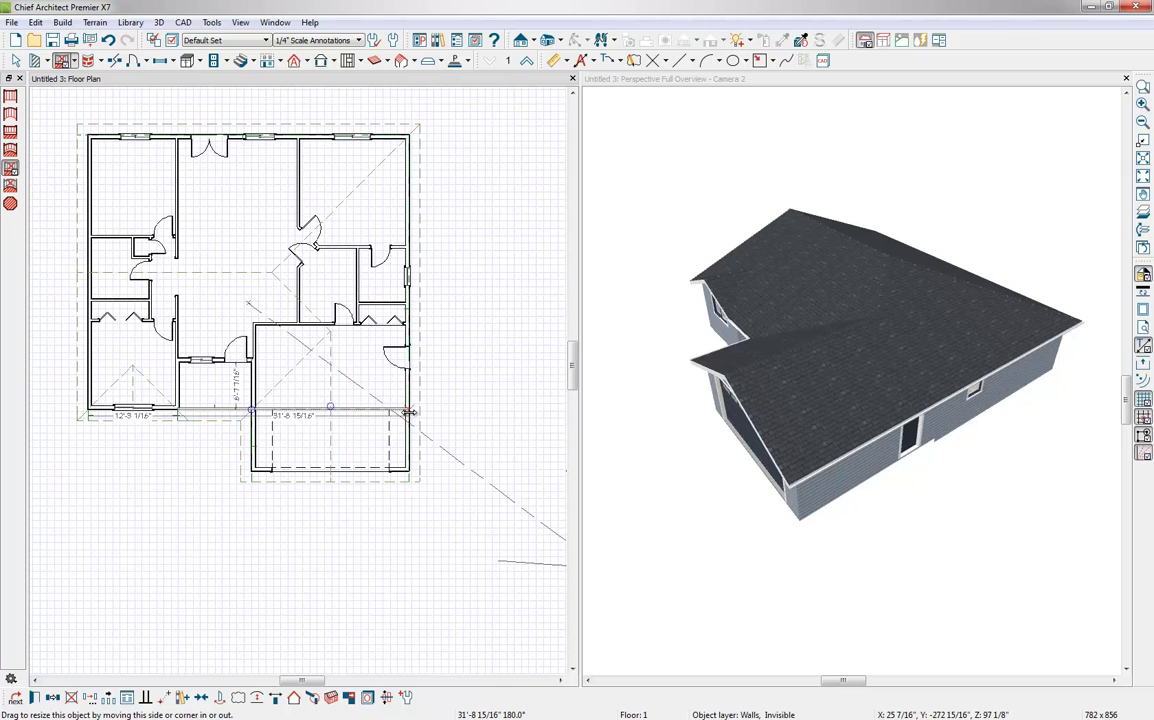
pyautogui.click(411, 469)
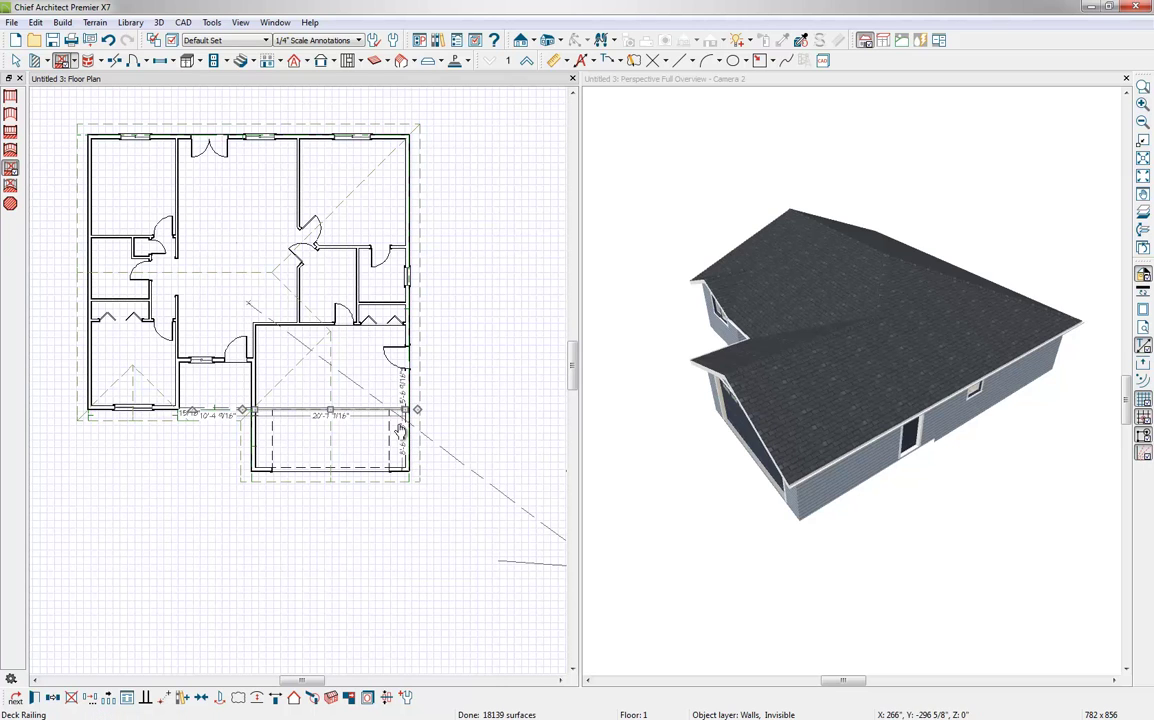
pyautogui.scroll(2, 420, 410)
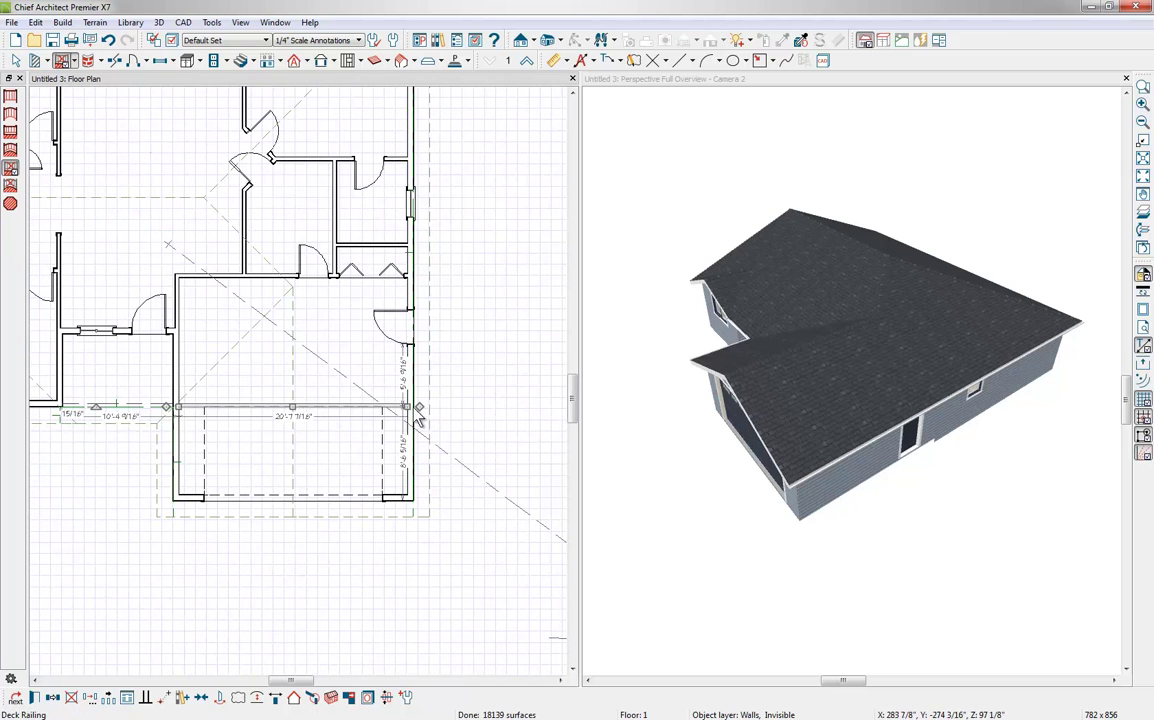
pyautogui.press('Escape')
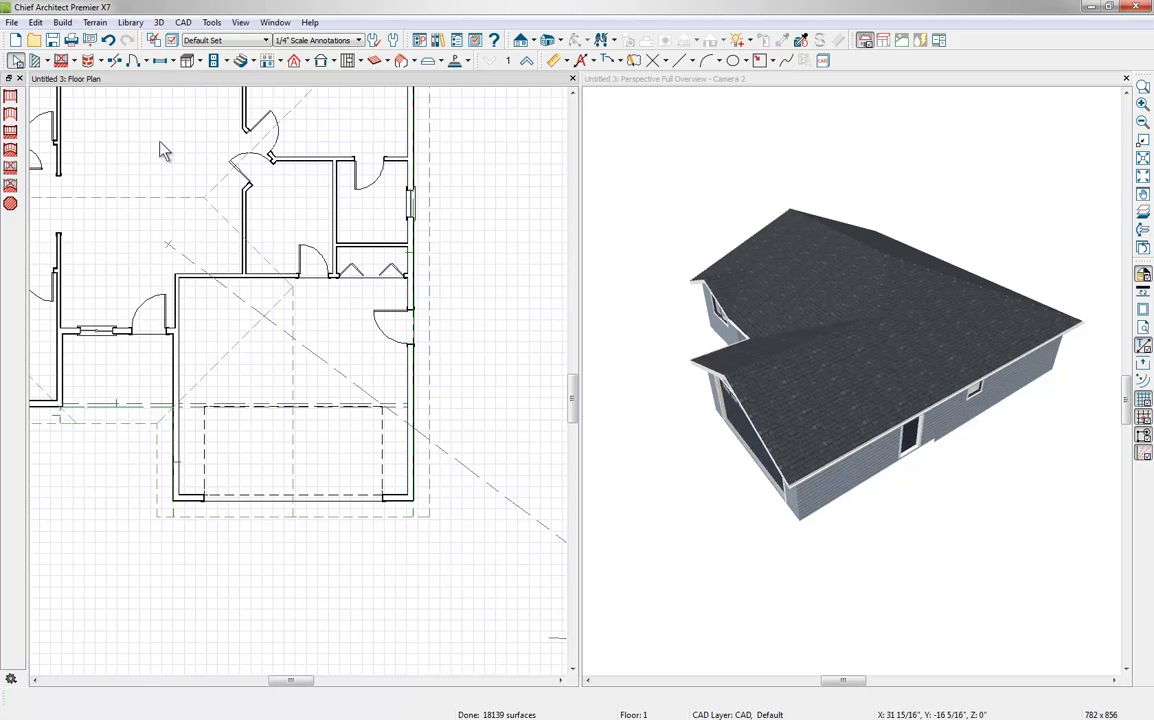
# - Break the garage-side exterior wall where the deck edge meets it and convert the long rear segment into a gable wall
pyautogui.click(115, 61)
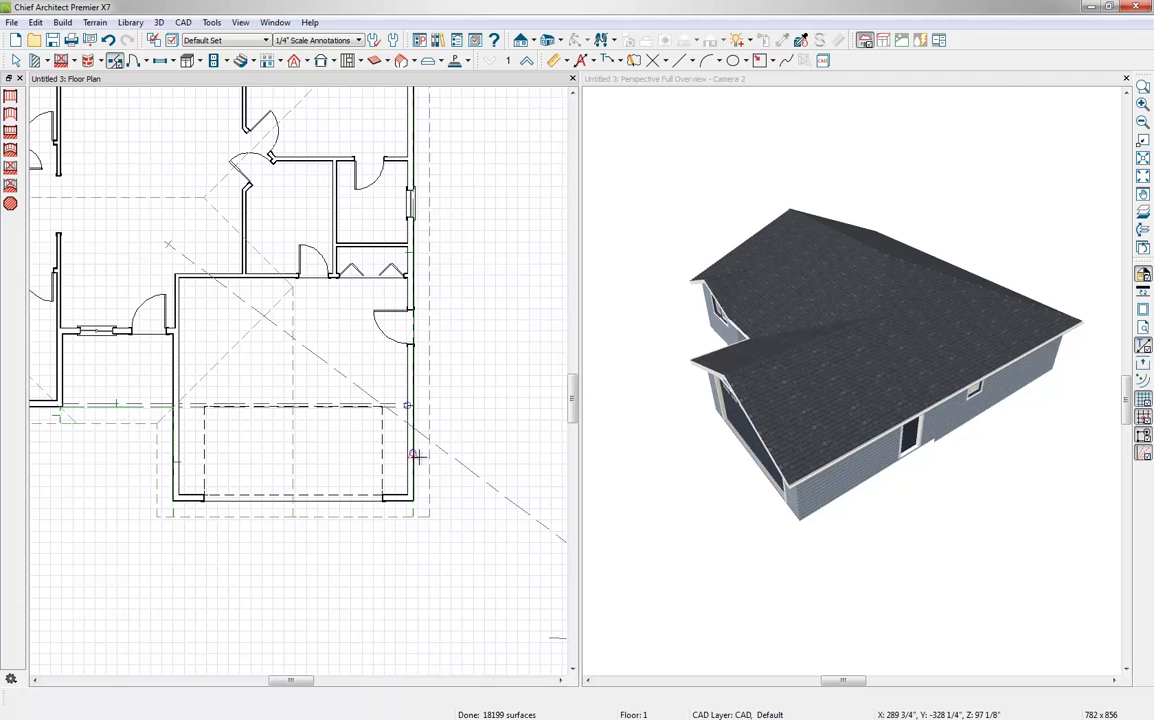
pyautogui.press('space')
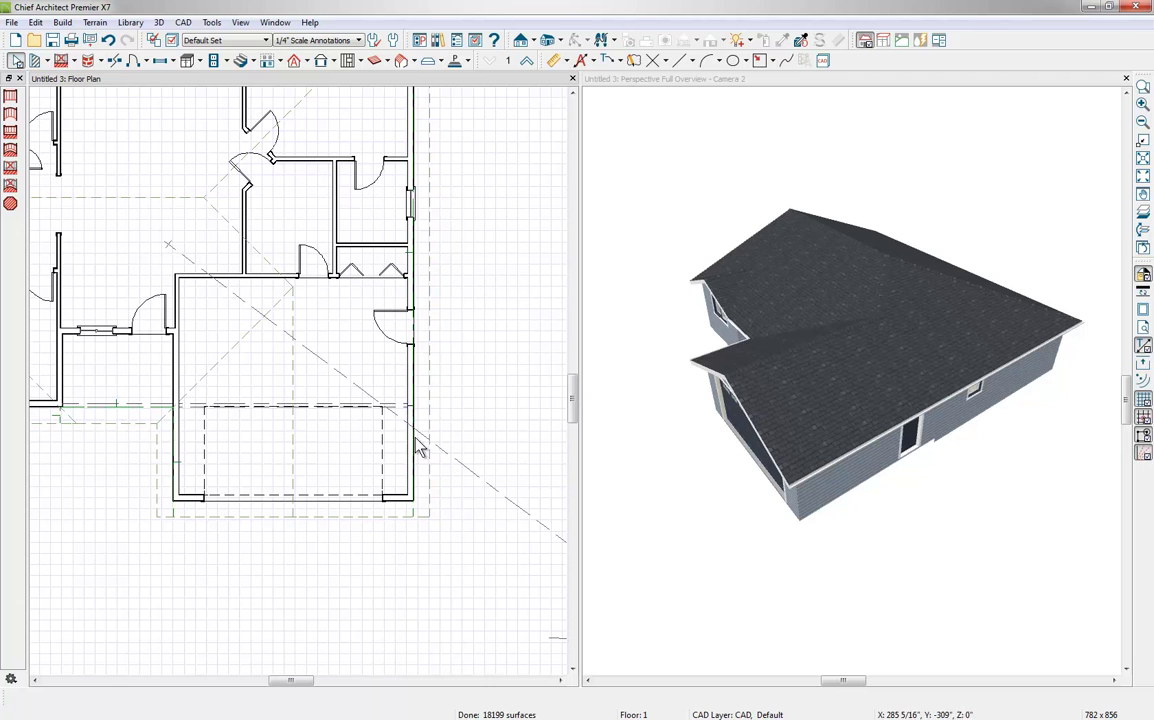
pyautogui.click(412, 382)
pyautogui.scroll(-3, 413, 381)
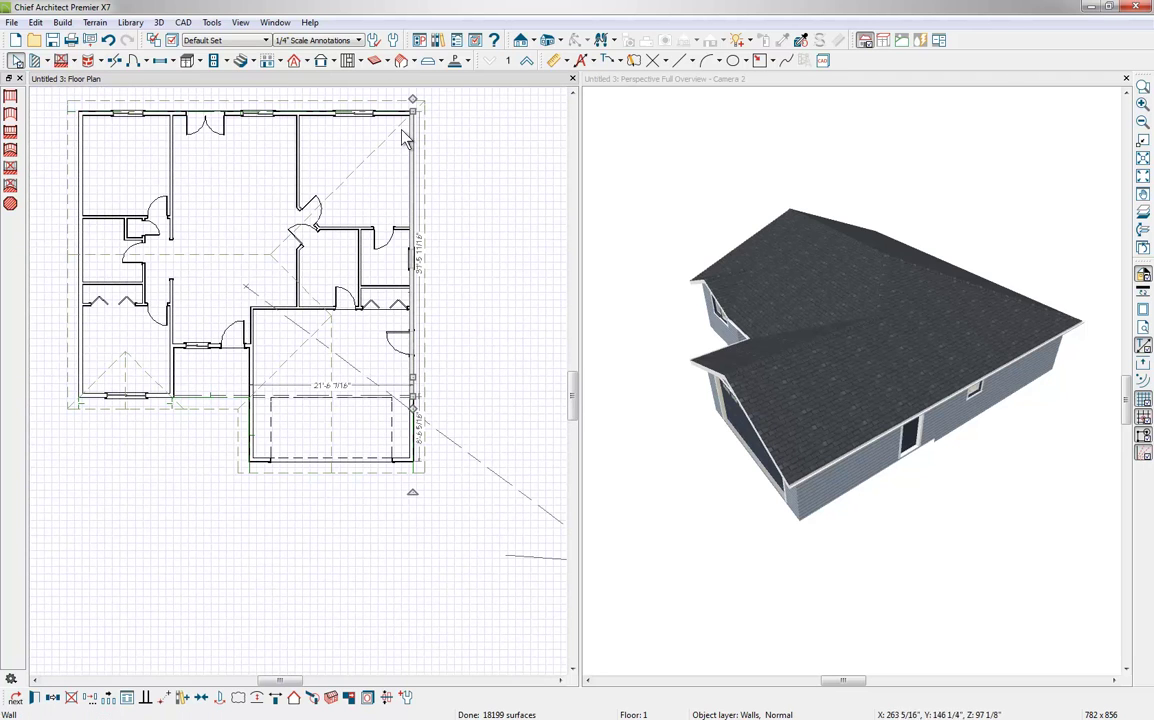
pyautogui.click(413, 415)
pyautogui.click(413, 390)
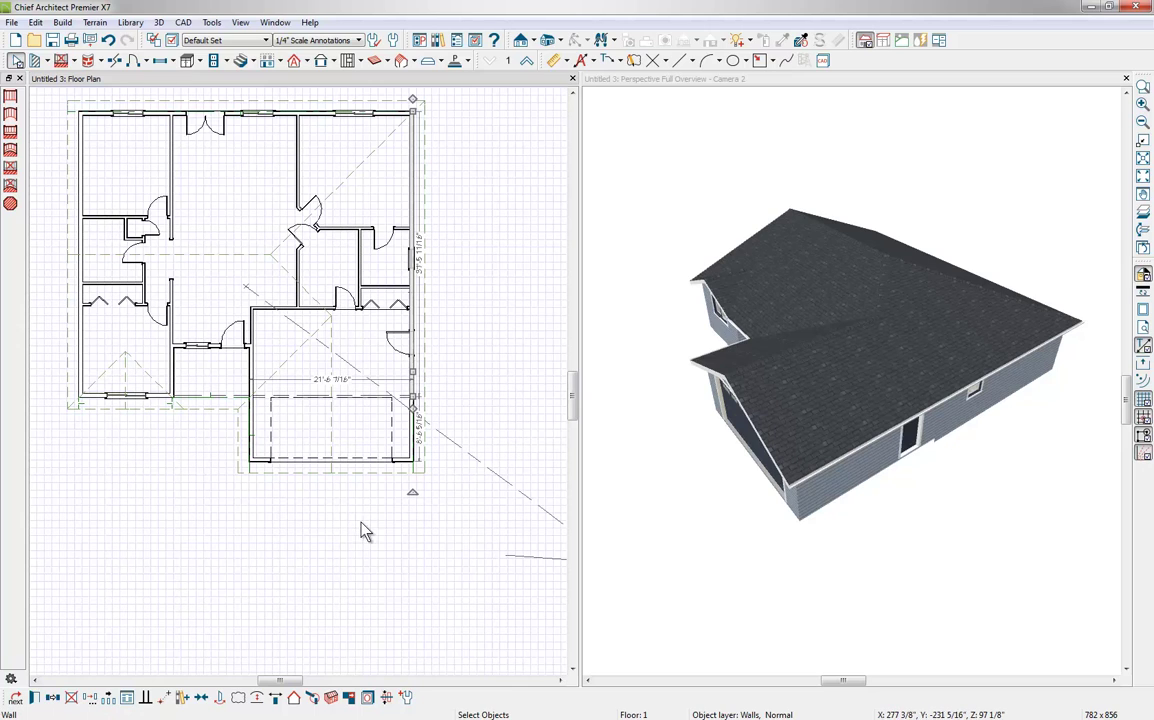
pyautogui.click(295, 700)
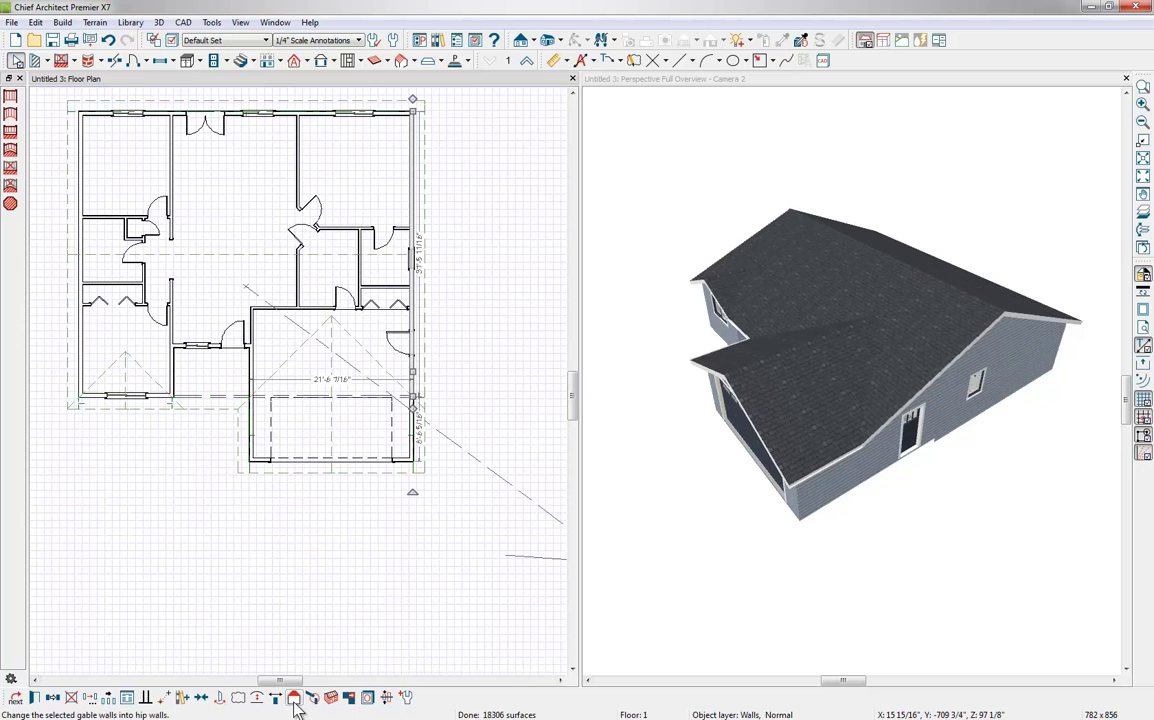
# - Examine the roof from the side and front, and delete the deck edge crossing the garage
pyautogui.click(649, 93)
pyautogui.moveTo(659, 144); pyautogui.dragTo(755, 297)
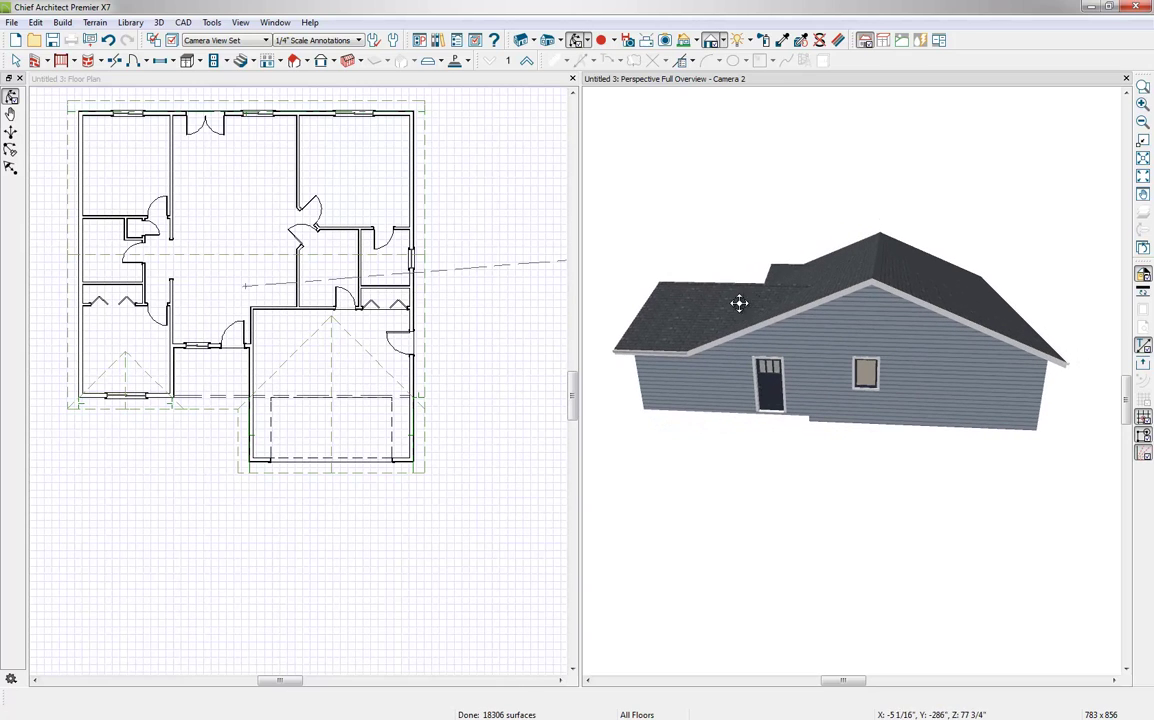
pyautogui.moveTo(790, 338); pyautogui.dragTo(812, 346)
pyautogui.moveTo(672, 326); pyautogui.dragTo(912, 350)
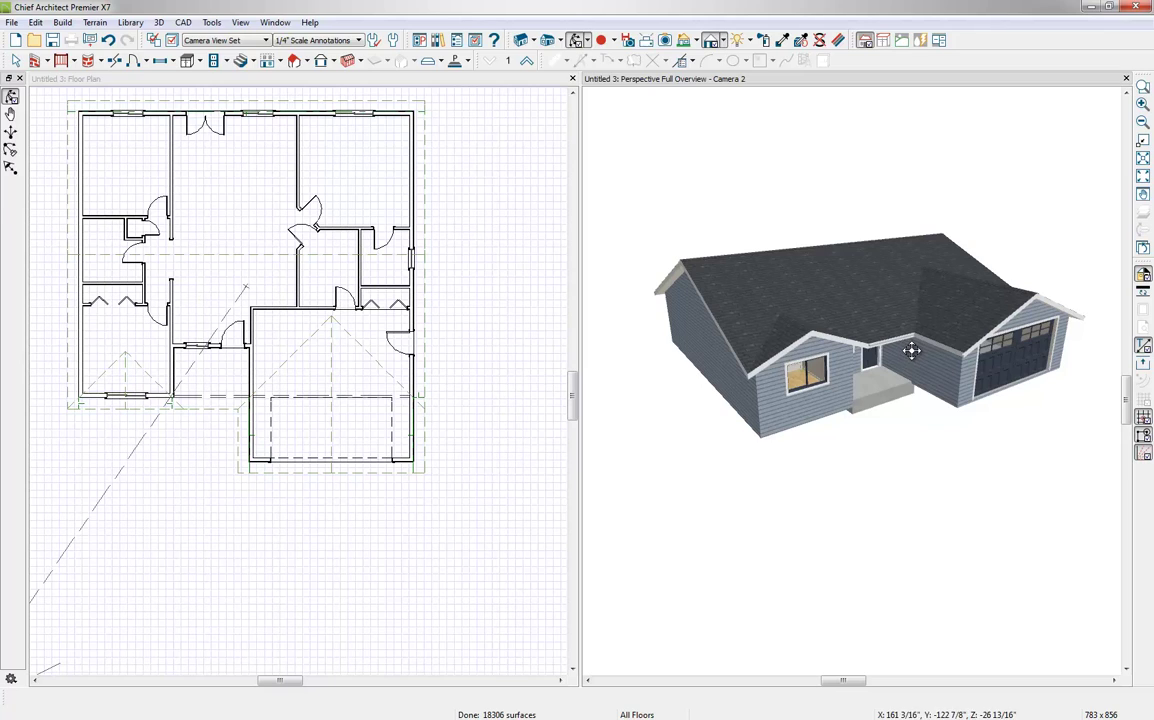
pyautogui.click(520, 395)
pyautogui.click(405, 400)
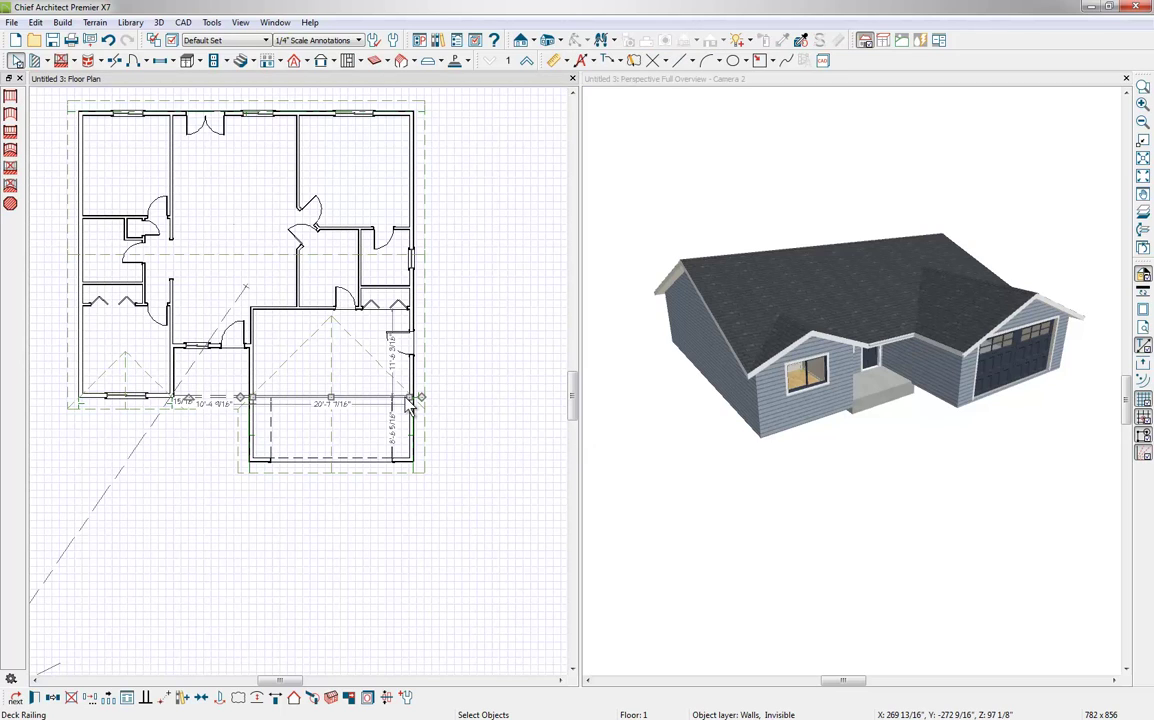
pyautogui.press('Delete')
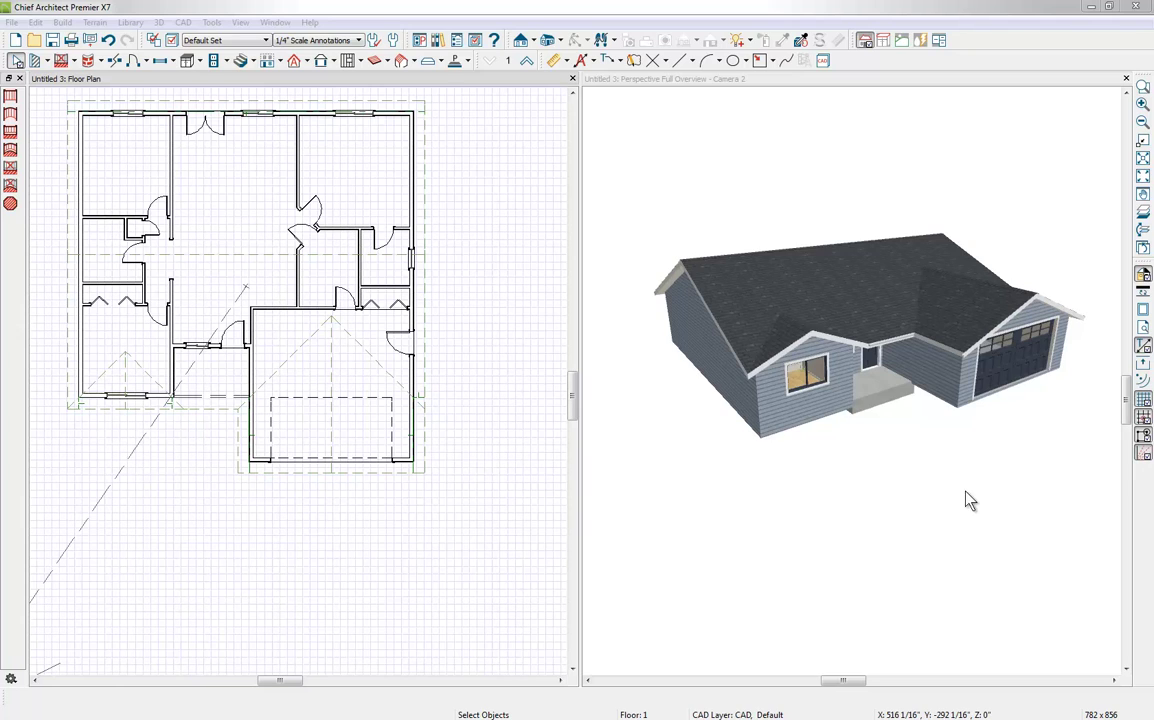
# - Open the foundation build settings for walls with footings and keep the stem walls' minimum height at 37 1/2"
pyautogui.click(281, 61)
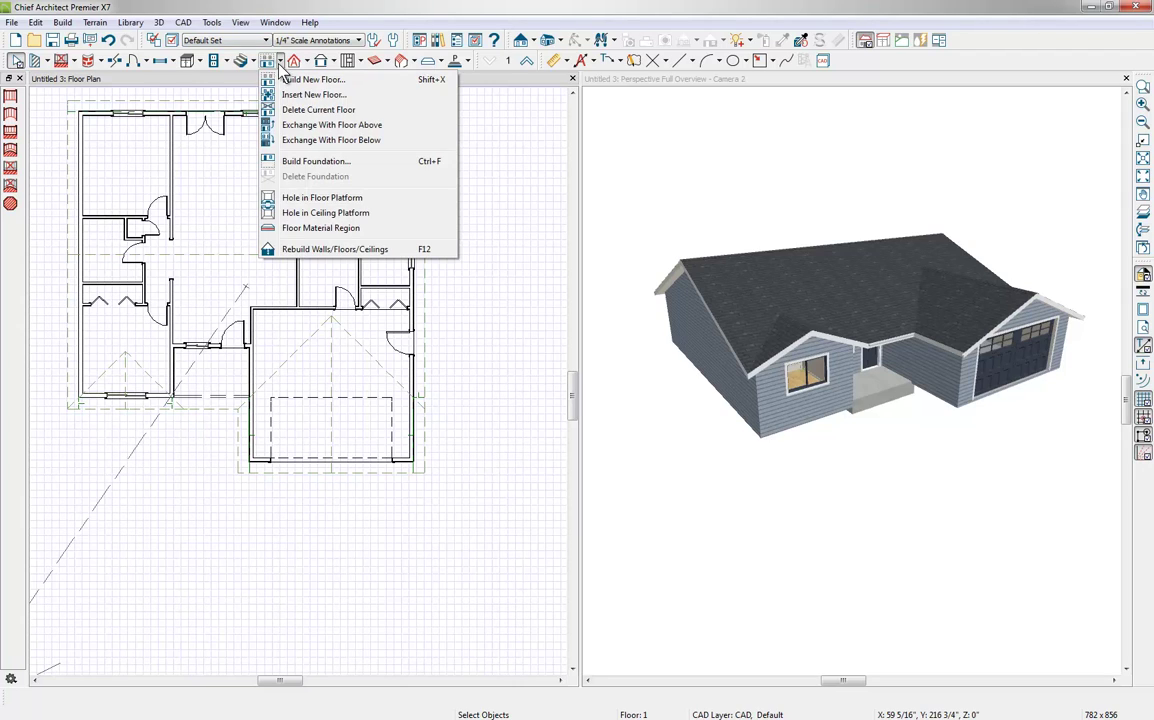
pyautogui.click(304, 163)
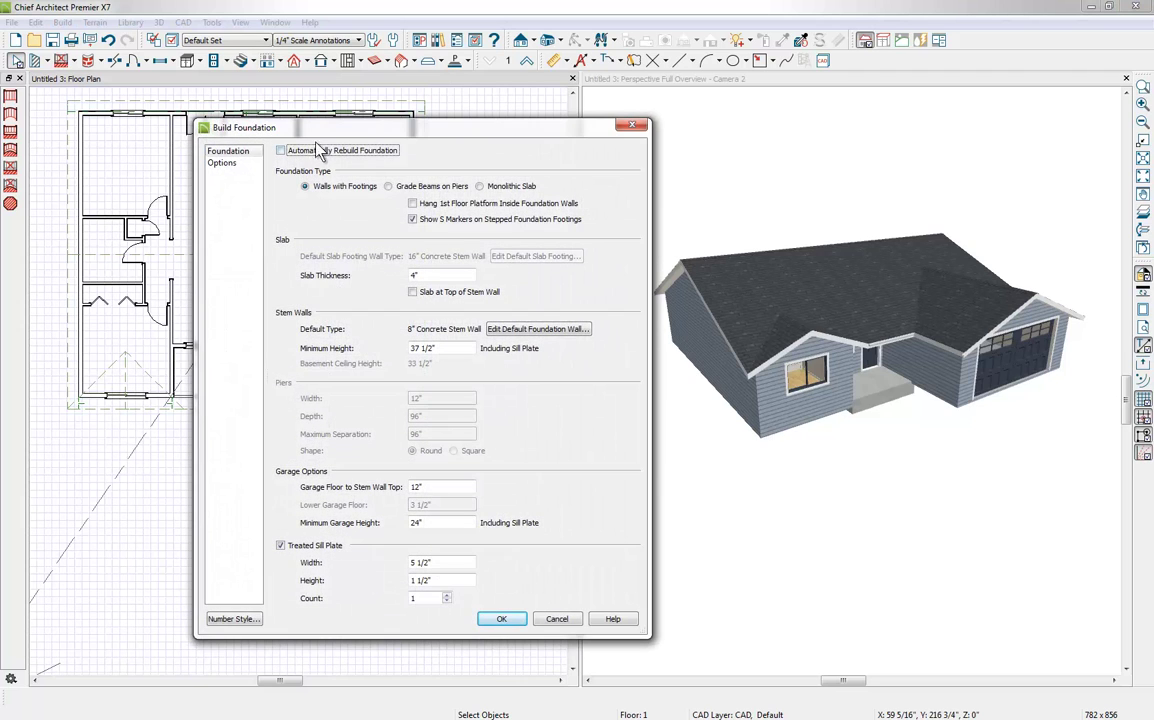
pyautogui.moveTo(320, 133)
pyautogui.mouseDown()
pyautogui.moveTo(336, 140)
pyautogui.moveTo(335, 128)
pyautogui.mouseUp()
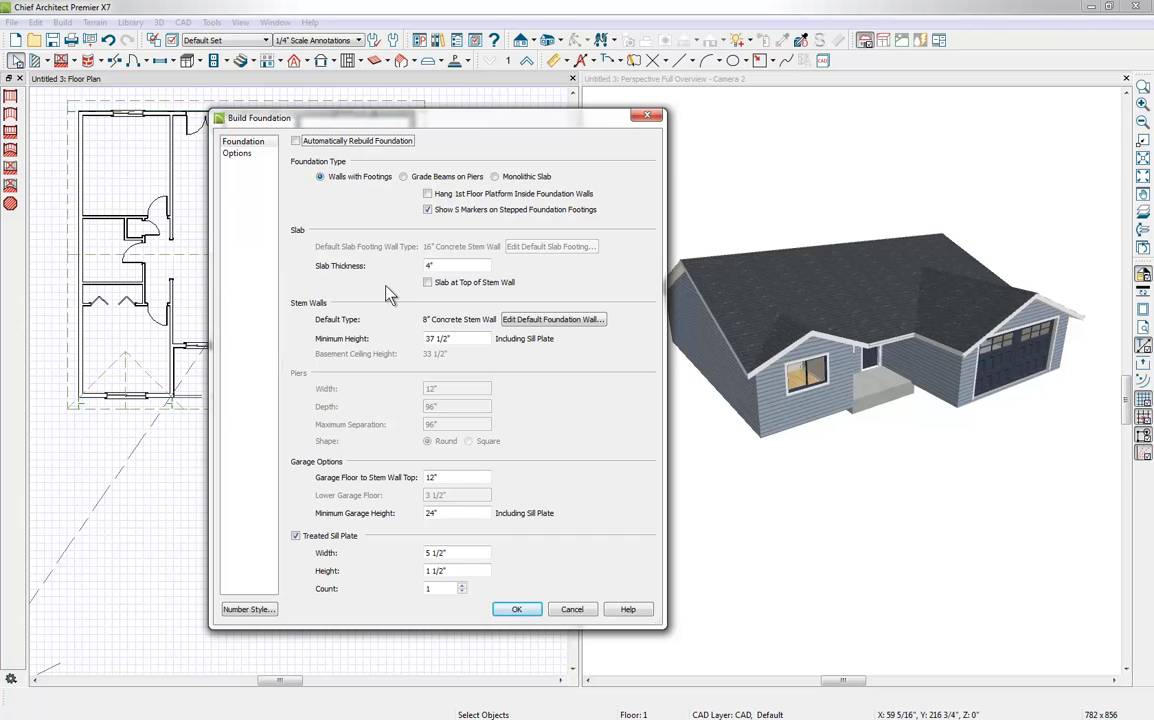
pyautogui.moveTo(459, 341); pyautogui.dragTo(431, 340)
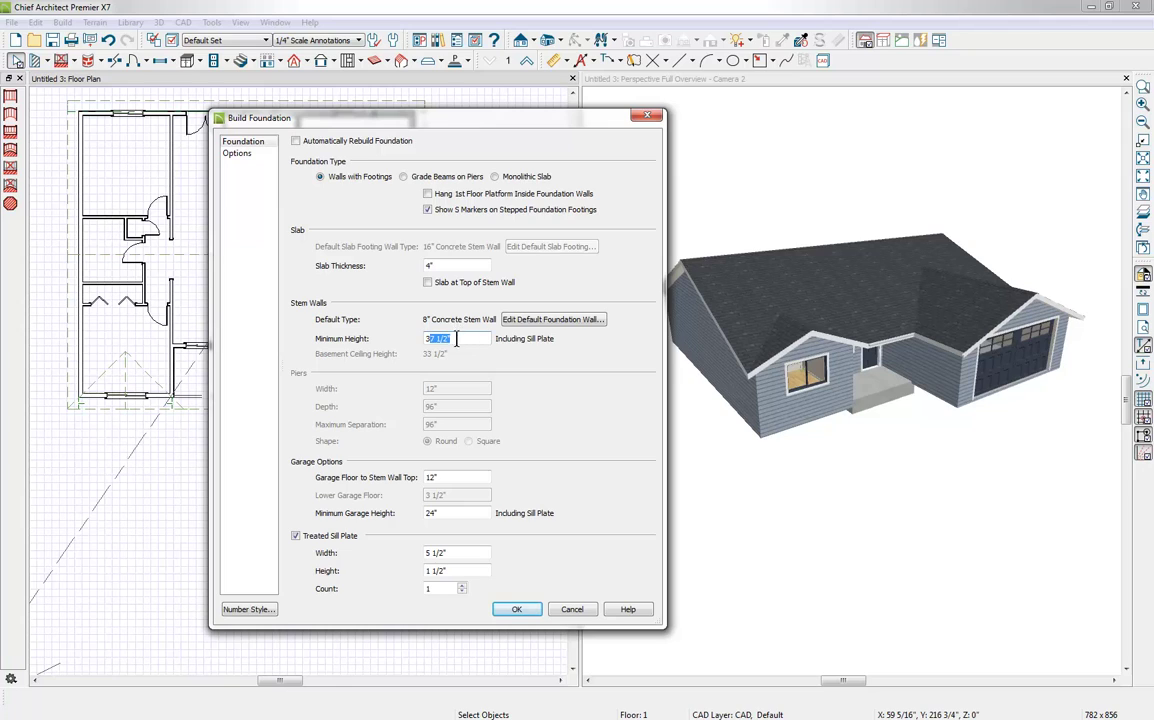
pyautogui.click(451, 339)
pyautogui.press('BackSpace')
pyautogui.press('BackSpace')
# - Check the foundation's rebar options, build the foundation derived from the 1st floor plan, and examine it under the house
pyautogui.click(236, 154)
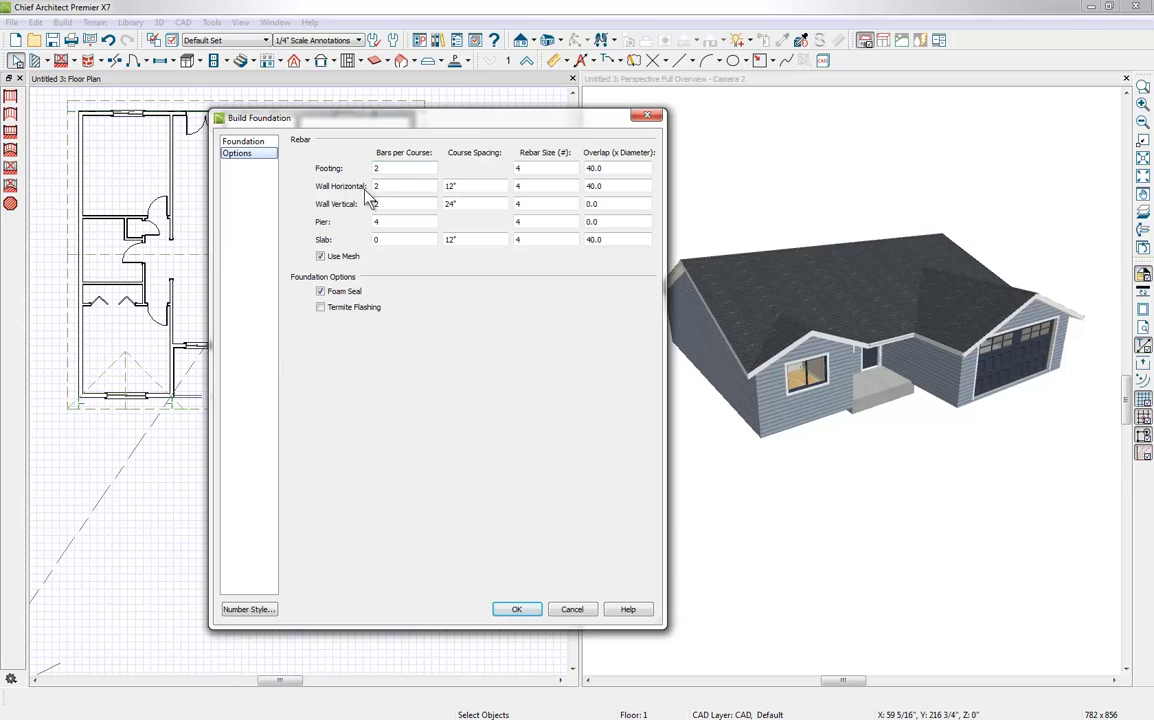
pyautogui.click(236, 143)
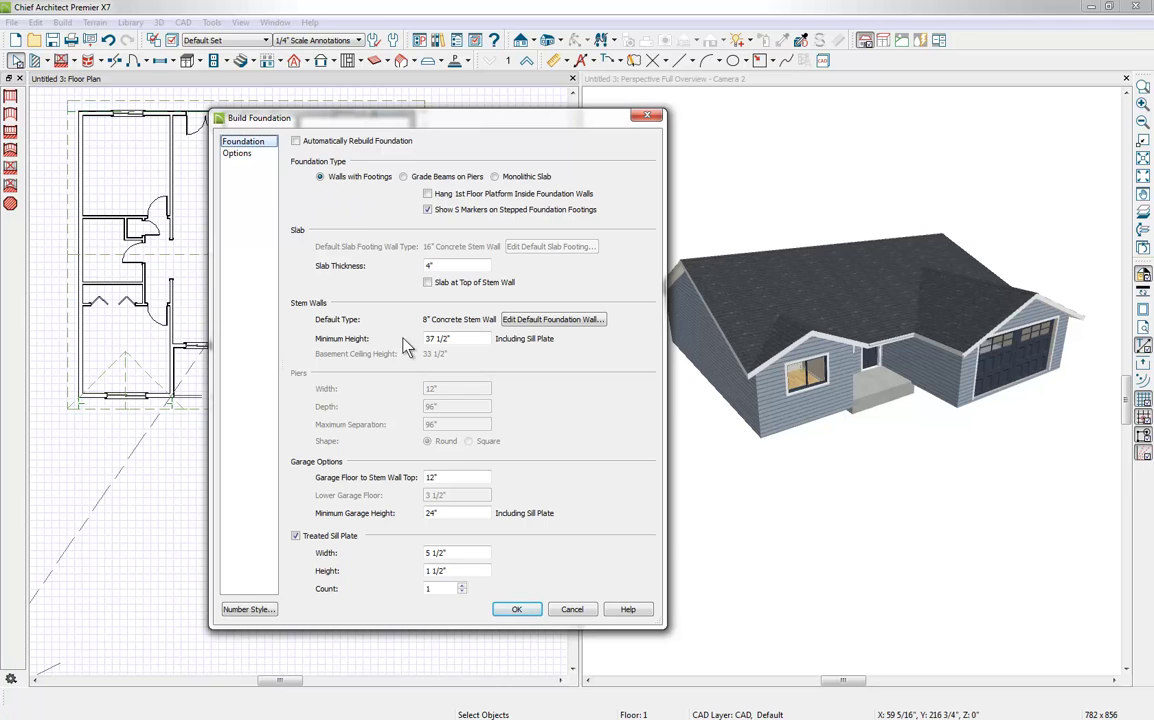
pyautogui.click(516, 609)
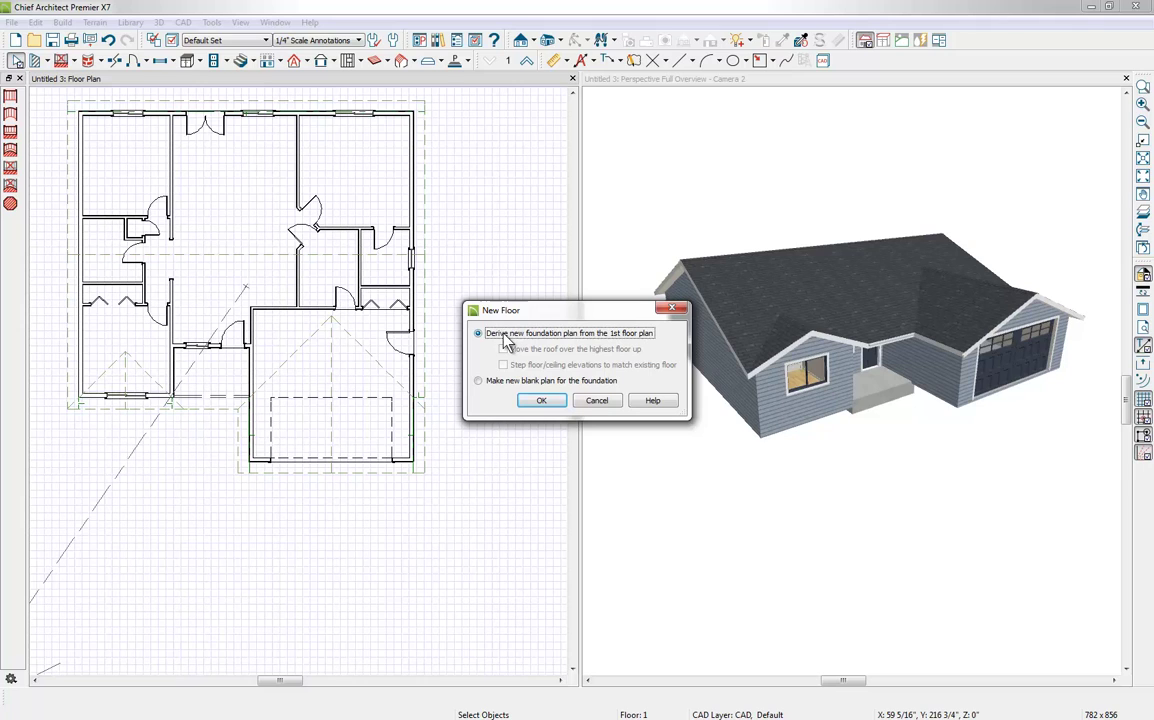
pyautogui.click(545, 406)
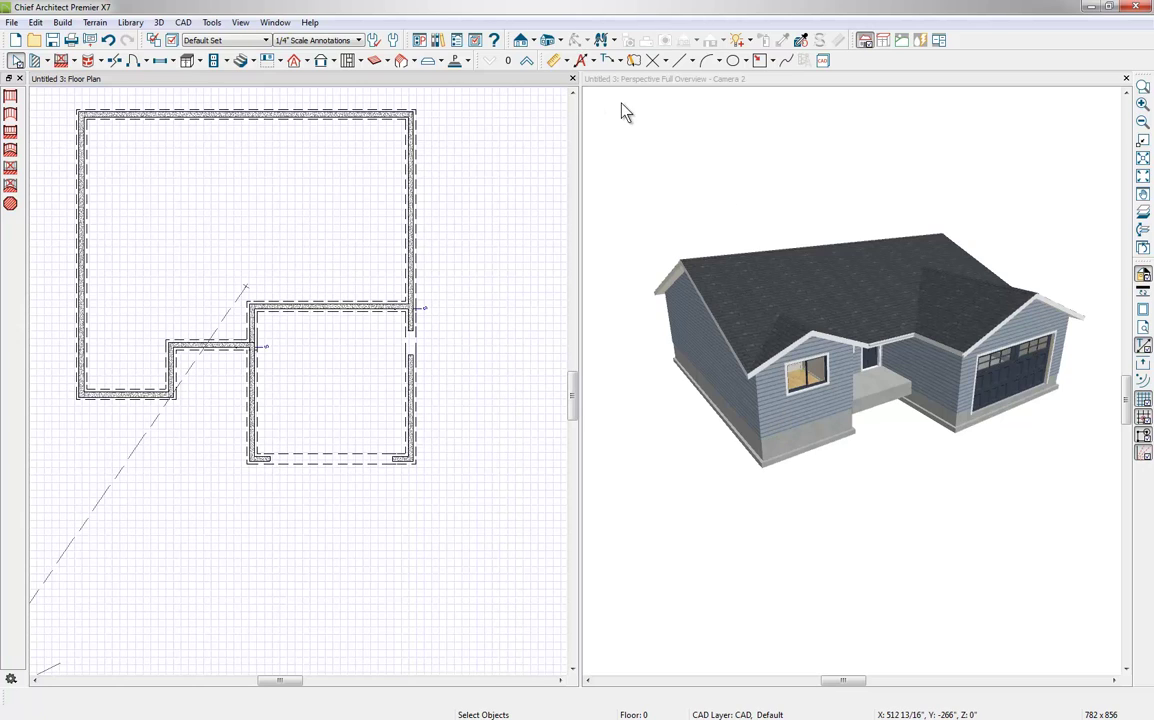
pyautogui.click(739, 295)
pyautogui.moveTo(739, 295); pyautogui.dragTo(852, 323)
pyautogui.moveTo(856, 363); pyautogui.dragTo(852, 382)
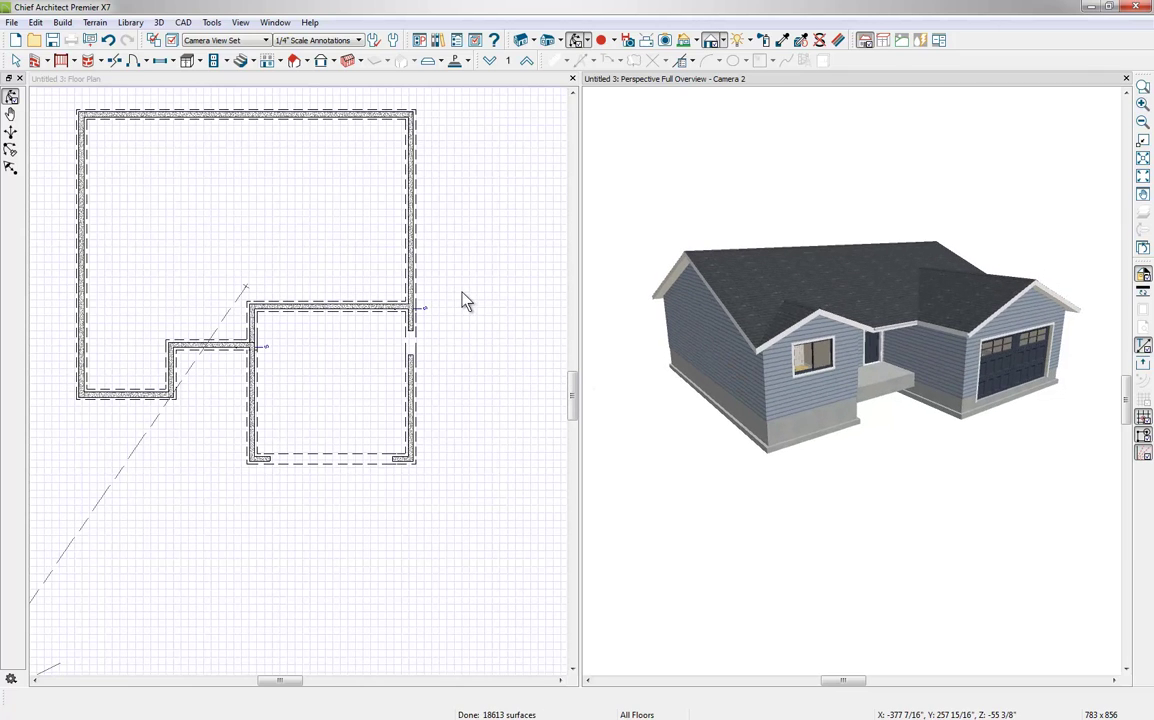
pyautogui.moveTo(463, 301); pyautogui.dragTo(505, 384, button='middle')
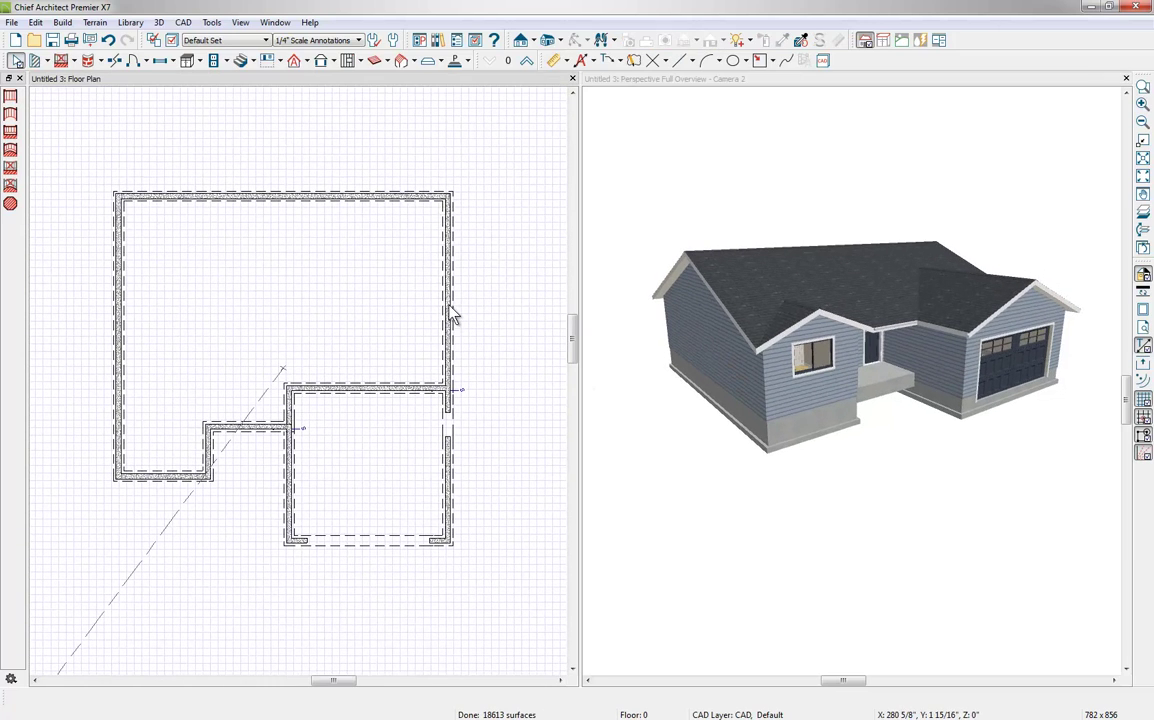
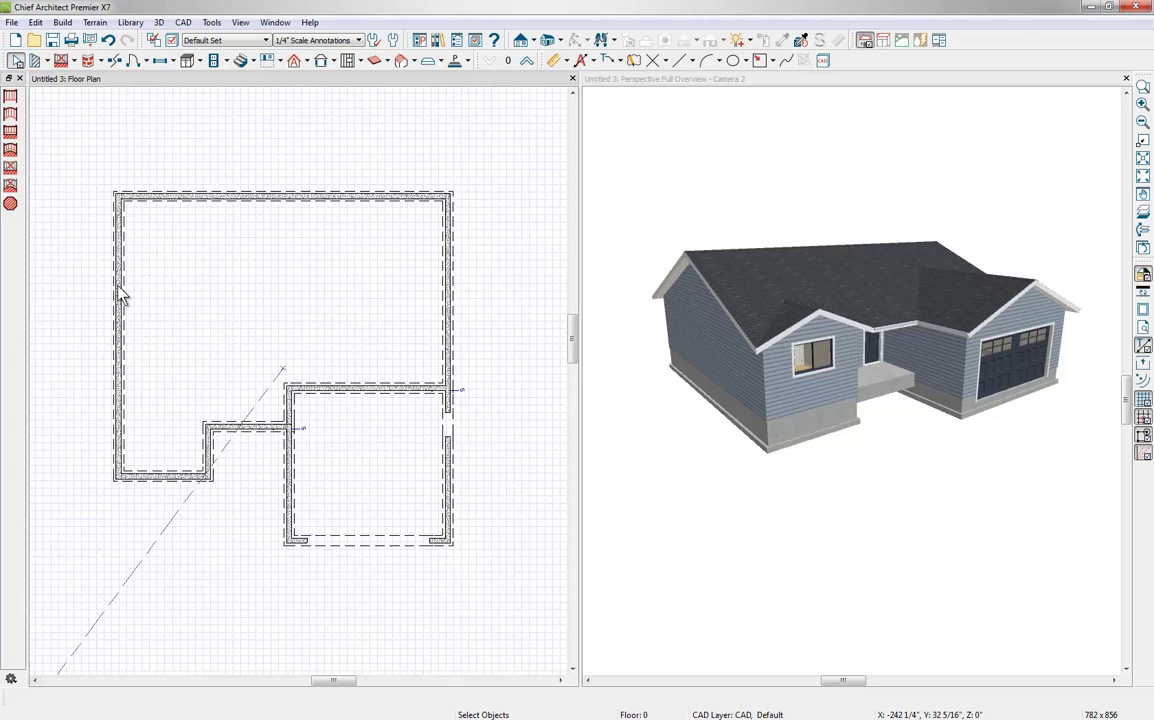
pyautogui.click(12, 23)
pyautogui.moveTo(45, 114)
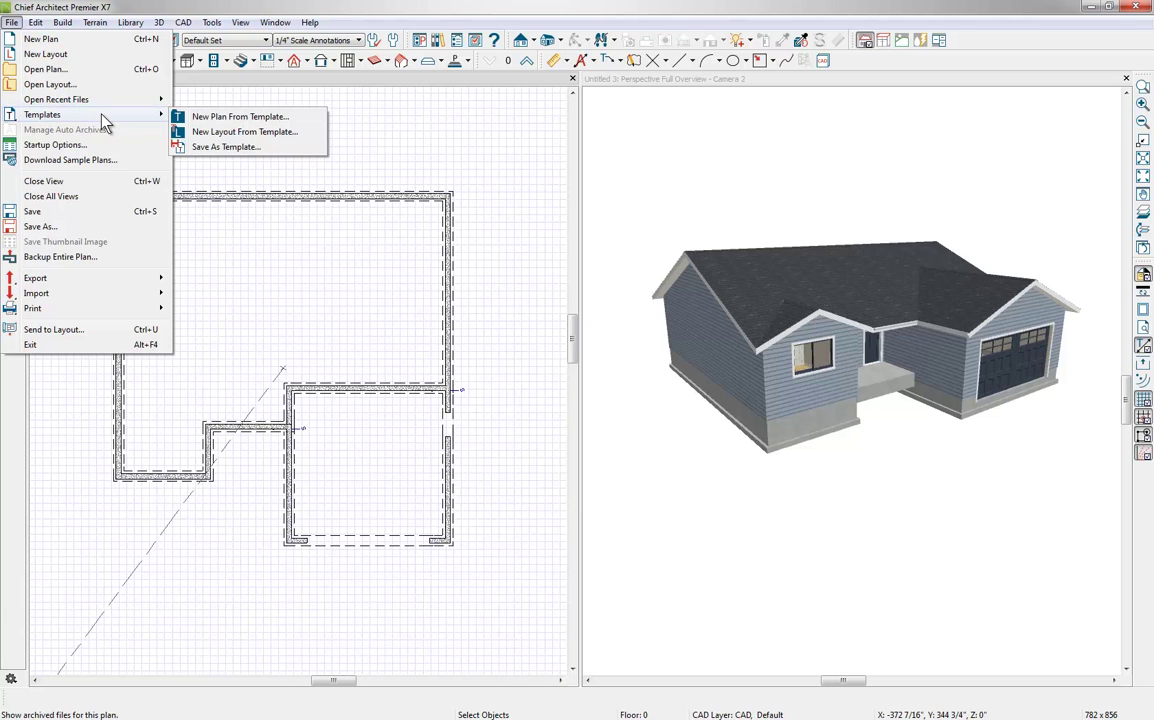
pyautogui.click(128, 12)
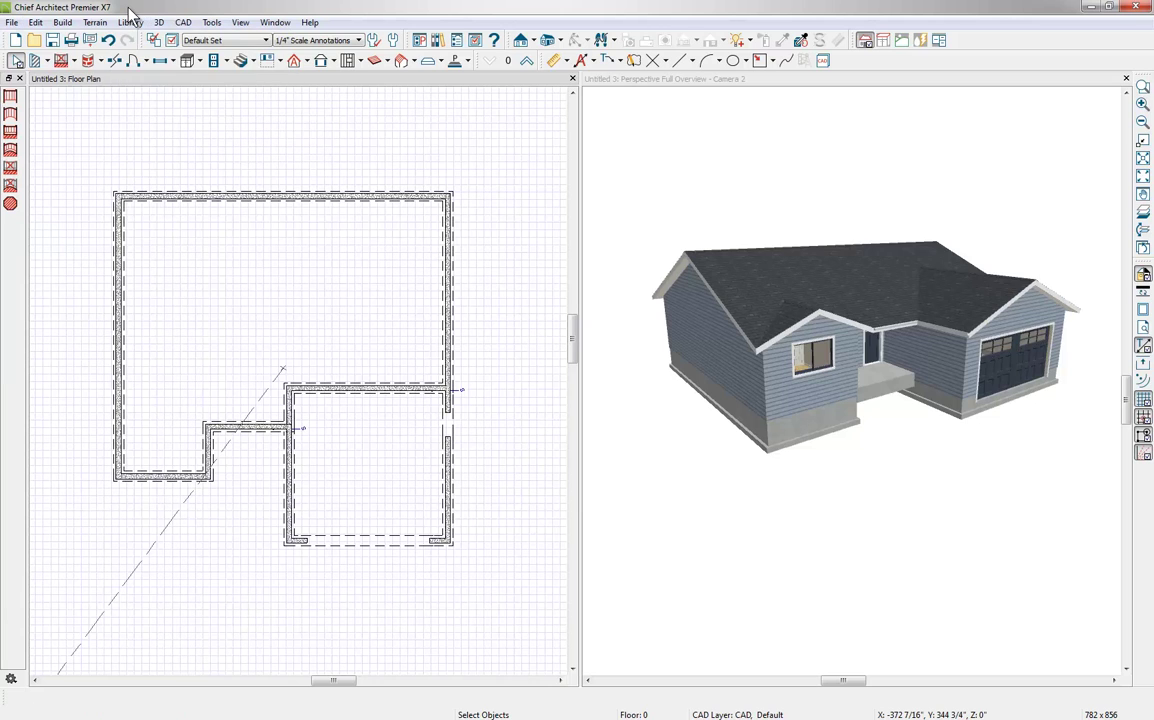